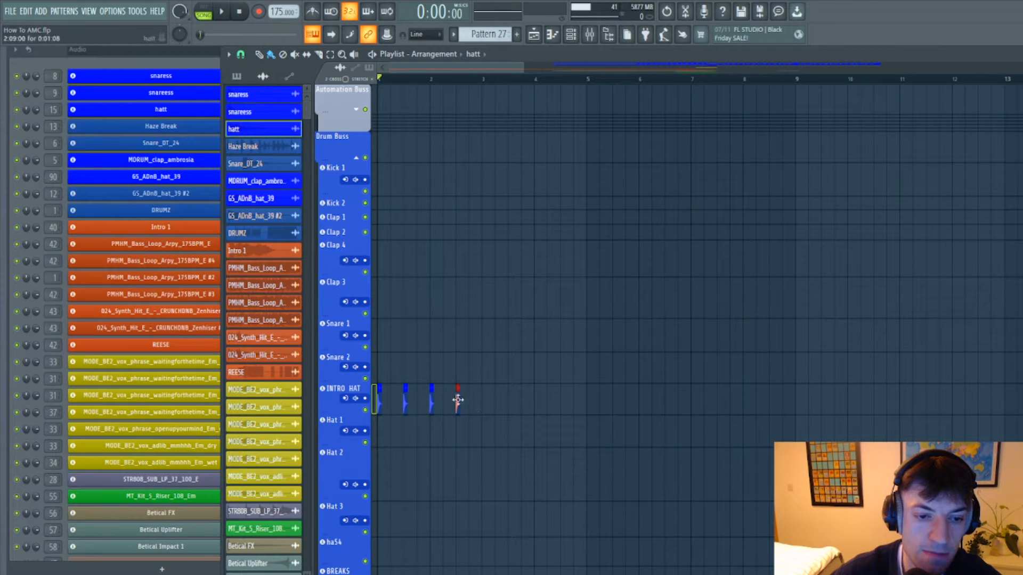
# Fill the INTRO HAT track with hatt clips every half bar from bar 1 to bar 17 and play them back
pyautogui.moveTo(501, 403); pyautogui.dragTo(514, 404)
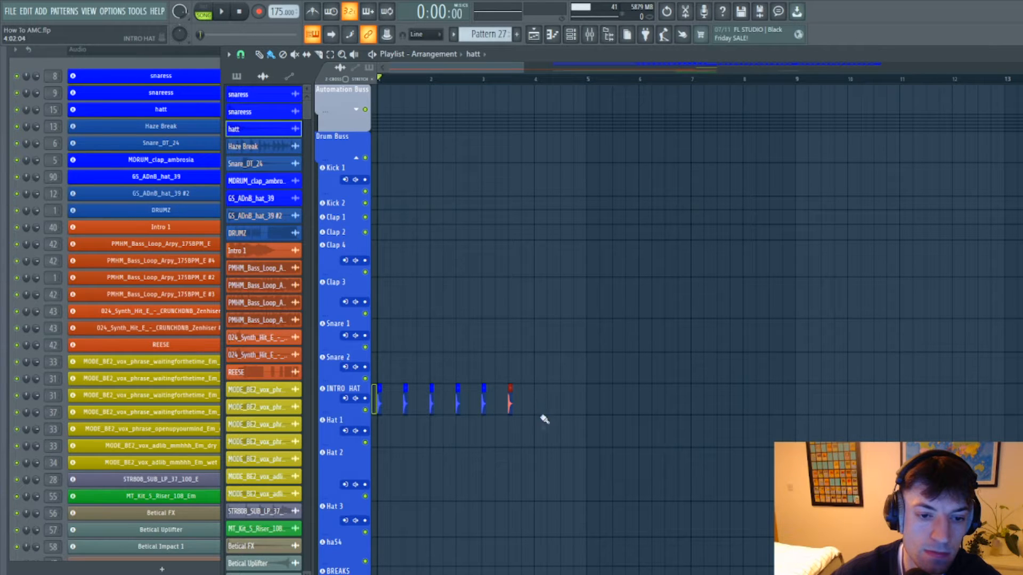
pyautogui.moveTo(663, 384); pyautogui.dragTo(378, 416)
pyautogui.hotkey('ctrl', 'b')
pyautogui.moveTo(635, 424); pyautogui.dragTo(594, 420)
pyautogui.moveTo(899, 384); pyautogui.dragTo(379, 417)
pyautogui.moveTo(852, 447); pyautogui.dragTo(793, 424)
pyautogui.click(834, 240)
pyautogui.scroll(-3, 868, 411)
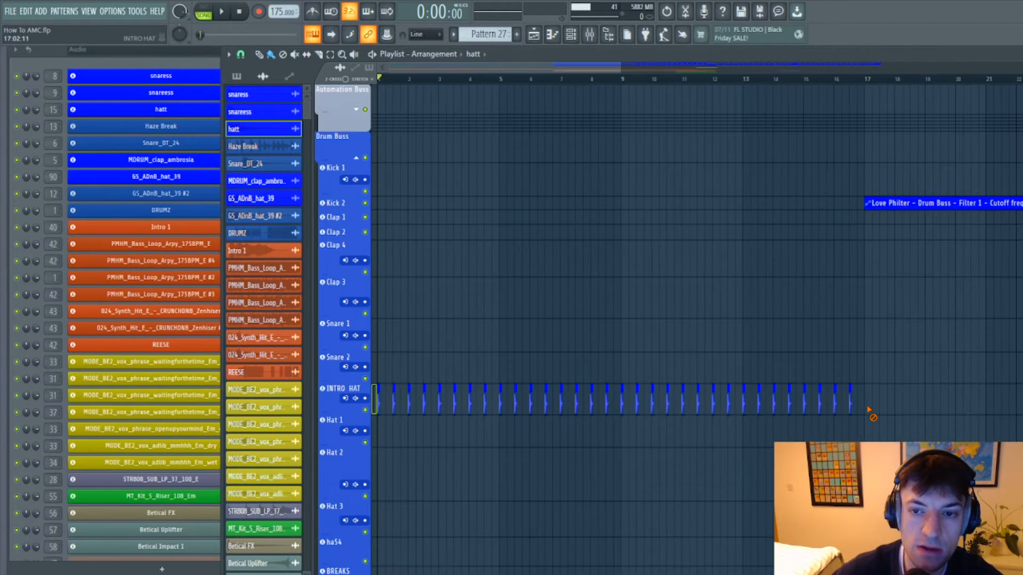
pyautogui.press('space')
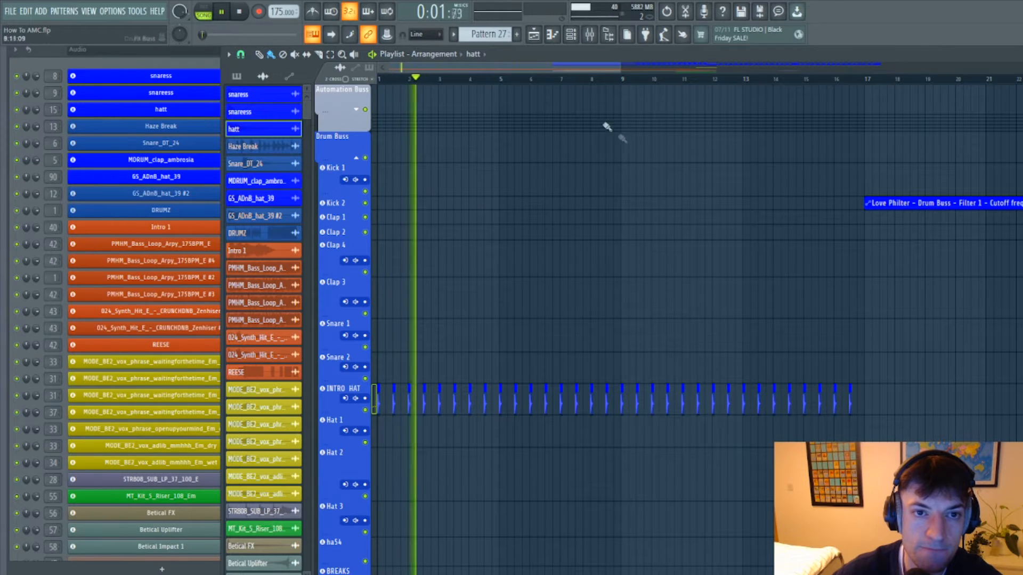
pyautogui.press('space')
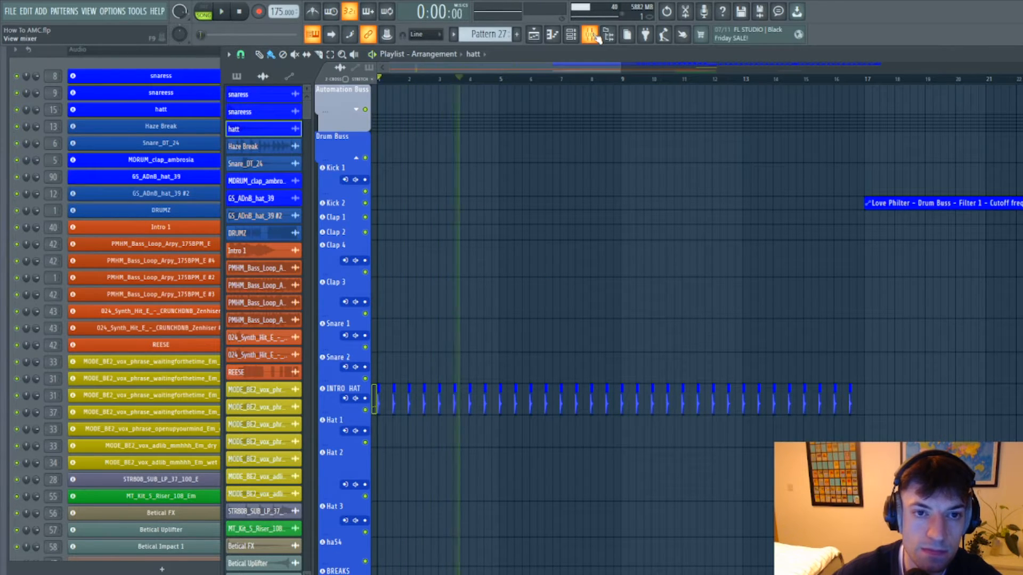
# Examine the FabFilter Pro-Q 2 equalizer curve on the INTRO HAT mixer track and listen to the hats
pyautogui.click(597, 39)
pyautogui.moveTo(323, 114); pyautogui.dragTo(641, 251)
pyautogui.press('space')
pyautogui.press('space')
pyautogui.moveTo(426, 141); pyautogui.dragTo(297, 144)
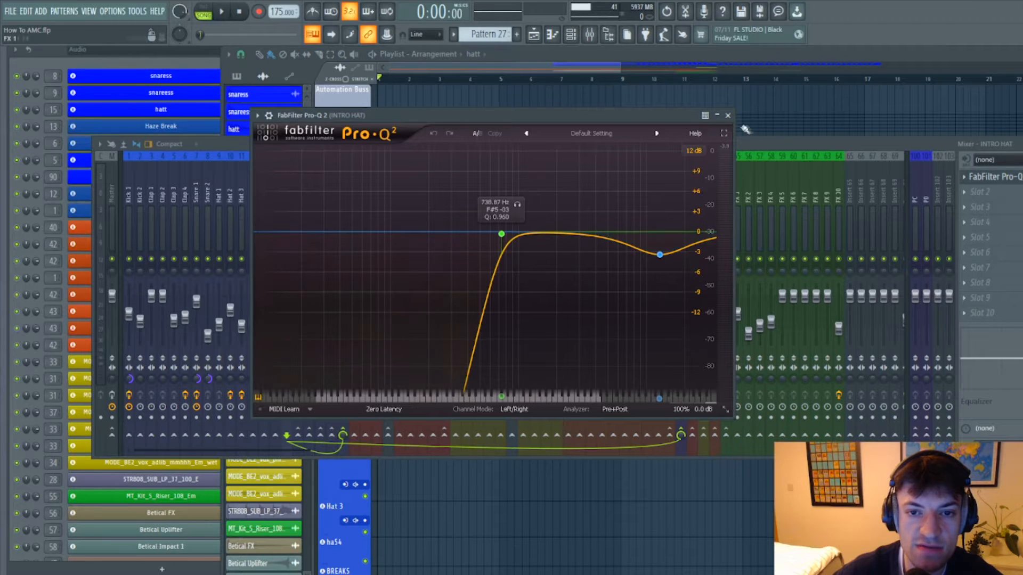
pyautogui.click(728, 115)
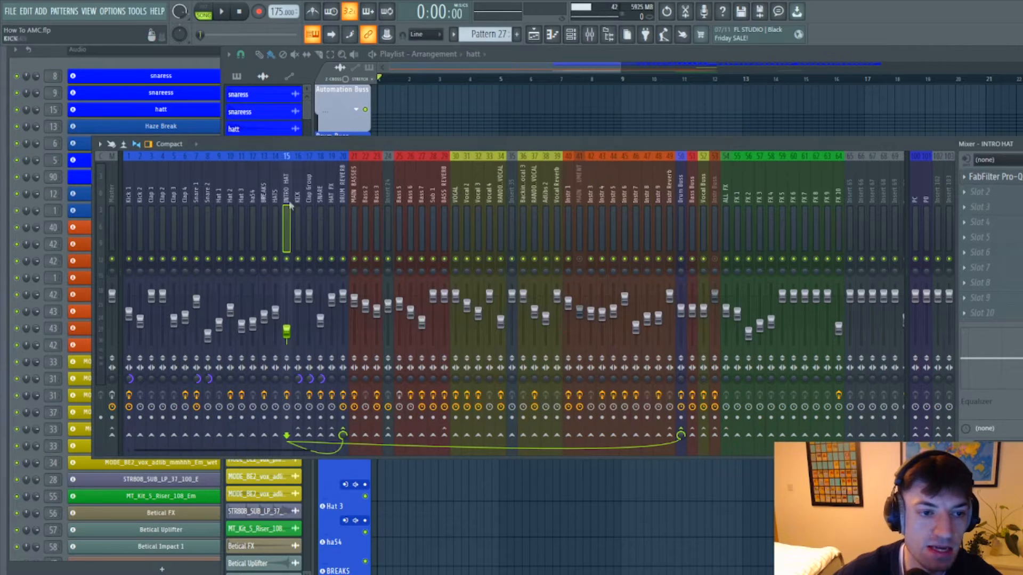
# Inspect the ValhallaRoom and Fruity parametric EQ effects on the DRUM REVERB track, and view the INTRO HAT track's routing
pyautogui.click(344, 209)
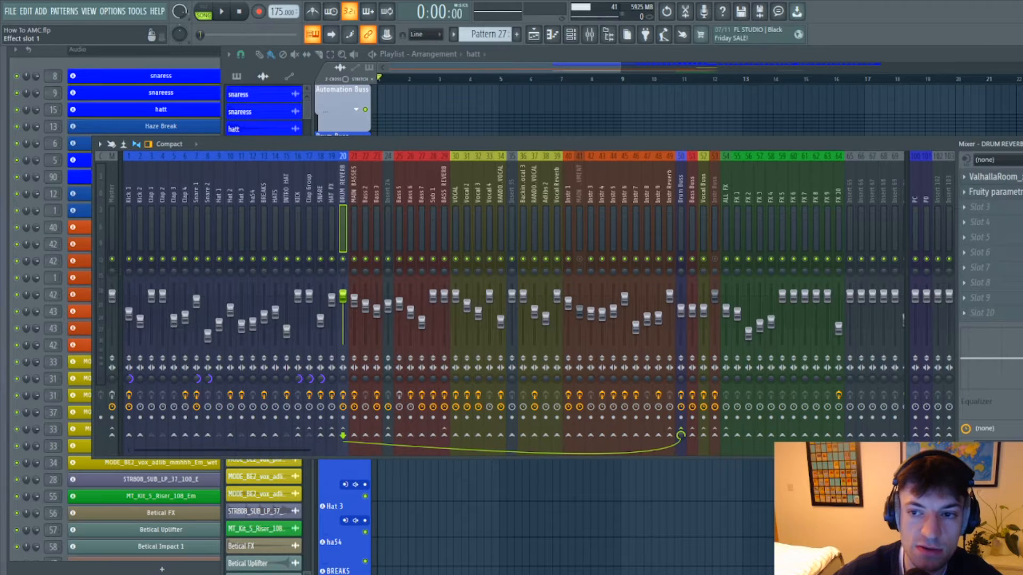
pyautogui.click(991, 176)
pyautogui.click(704, 132)
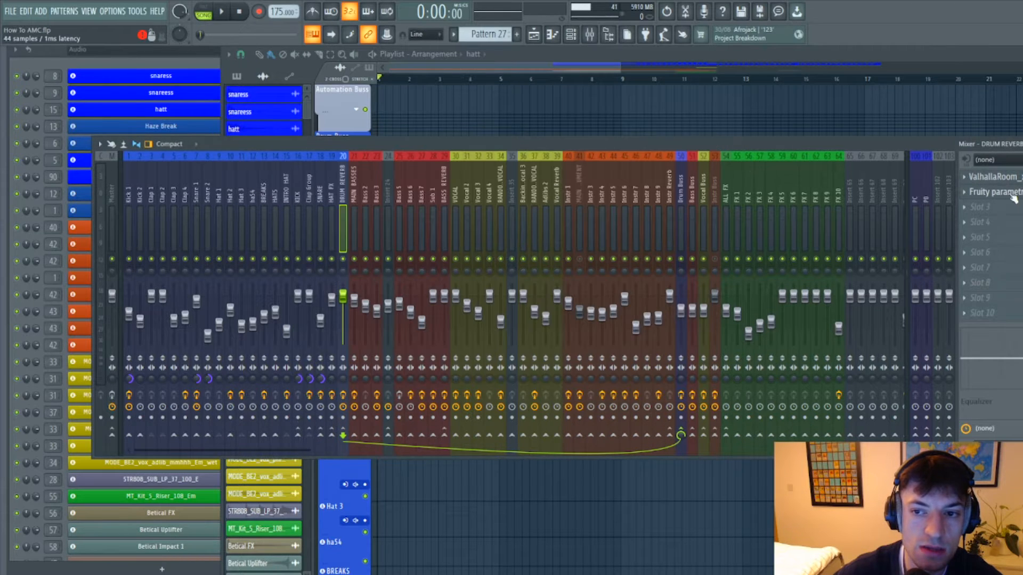
pyautogui.click(992, 192)
pyautogui.click(442, 148)
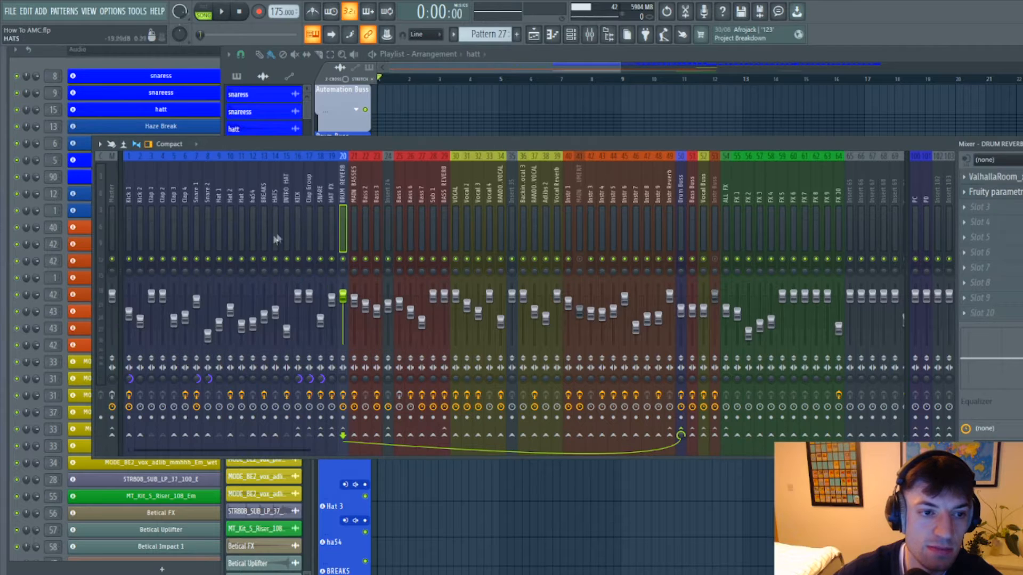
pyautogui.click(286, 226)
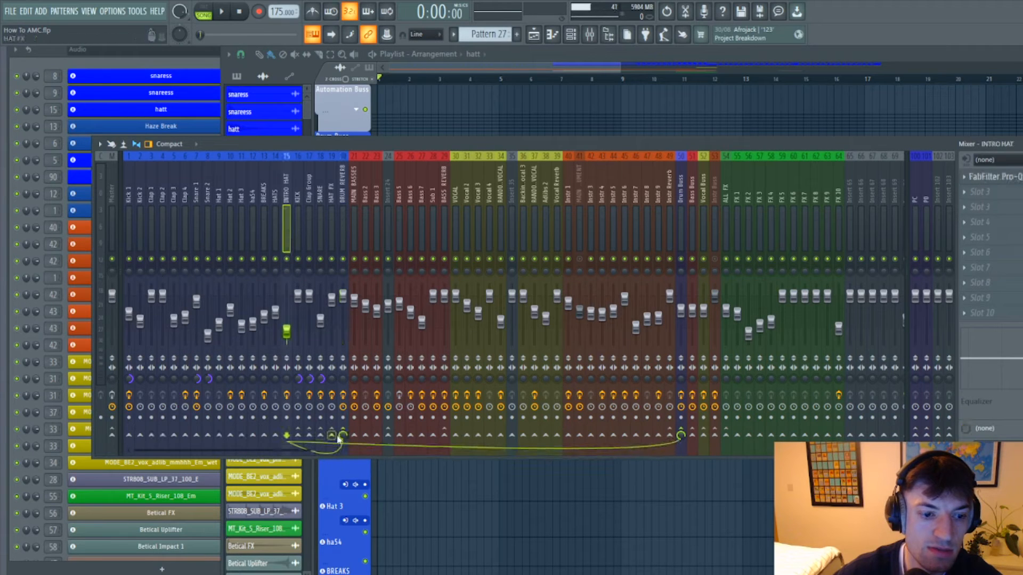
# Play the arrangement and inspect the FabFilter Saturn and FabFilter Pro-L settings on the Drum Buss
pyautogui.click(682, 196)
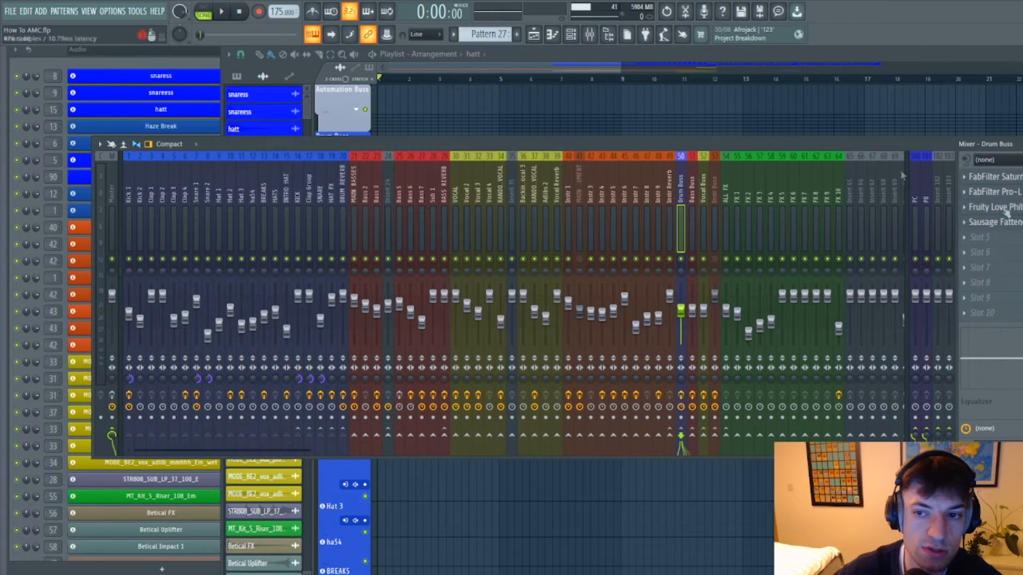
pyautogui.press('space')
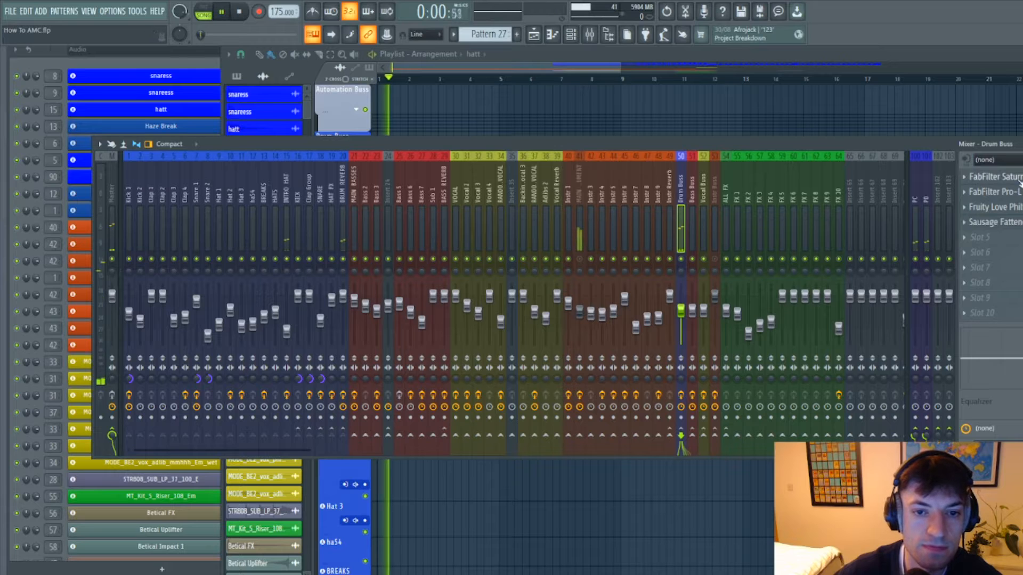
pyautogui.press('space')
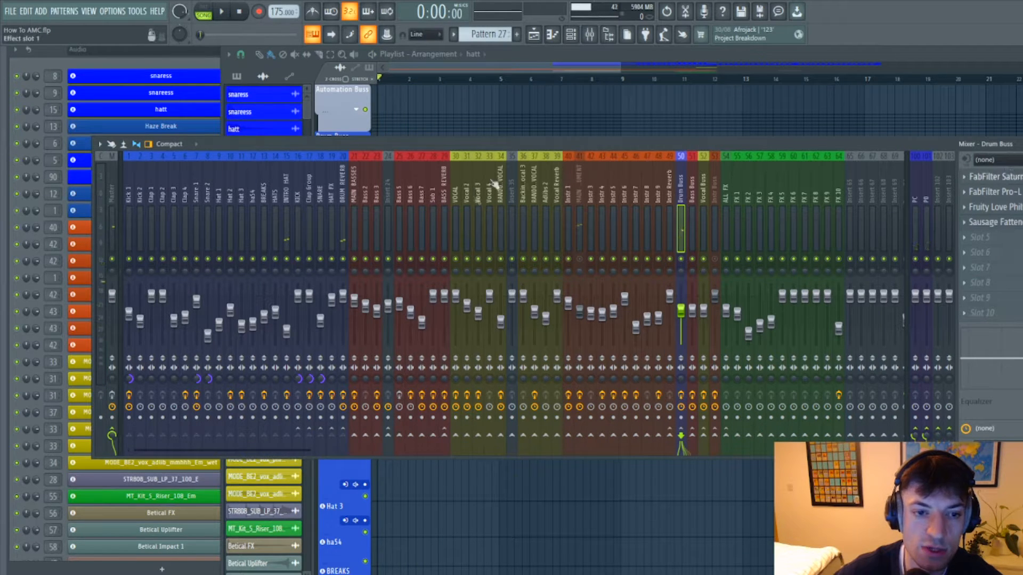
pyautogui.click(991, 177)
pyautogui.click(467, 163)
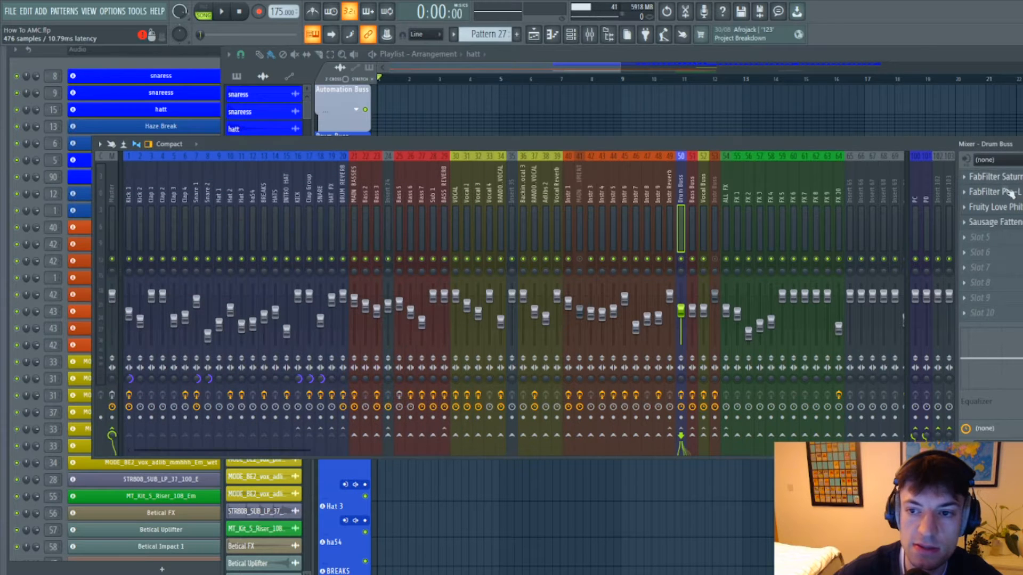
pyautogui.click(991, 191)
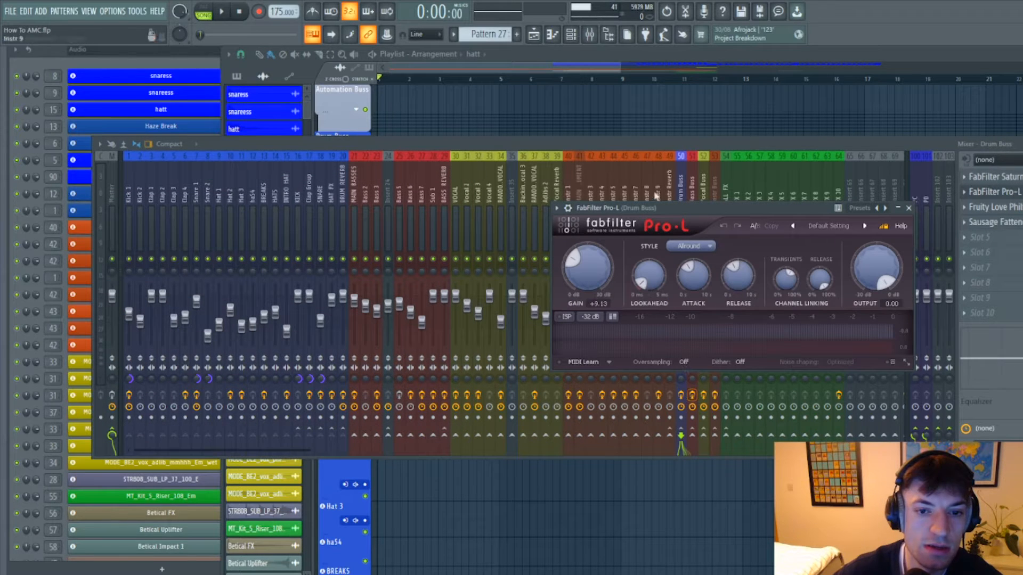
pyautogui.click(904, 210)
# Inspect the Sausage Fattener and Fruity Love Philter settings on the Drum Buss
pyautogui.click(994, 222)
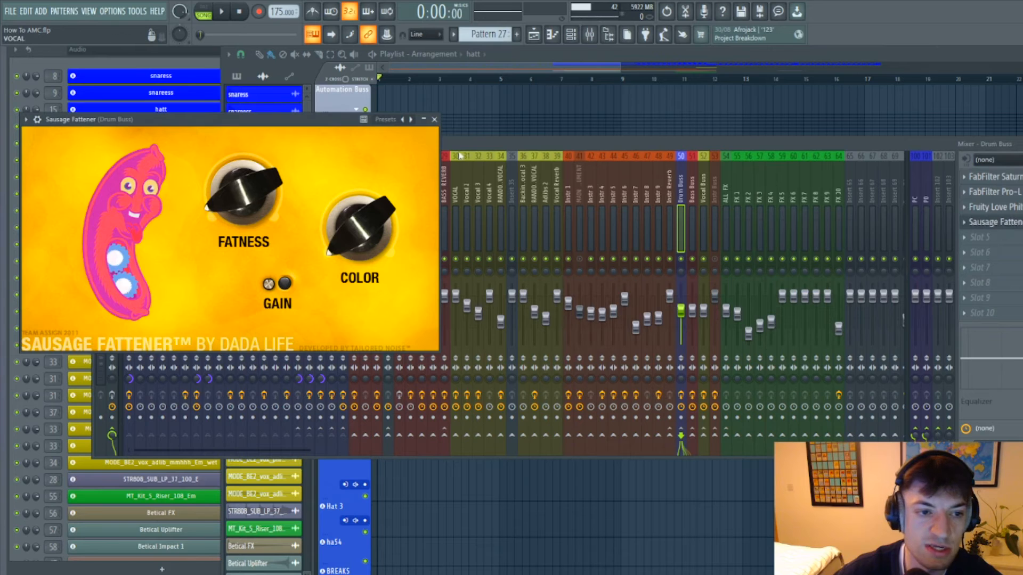
pyautogui.click(435, 120)
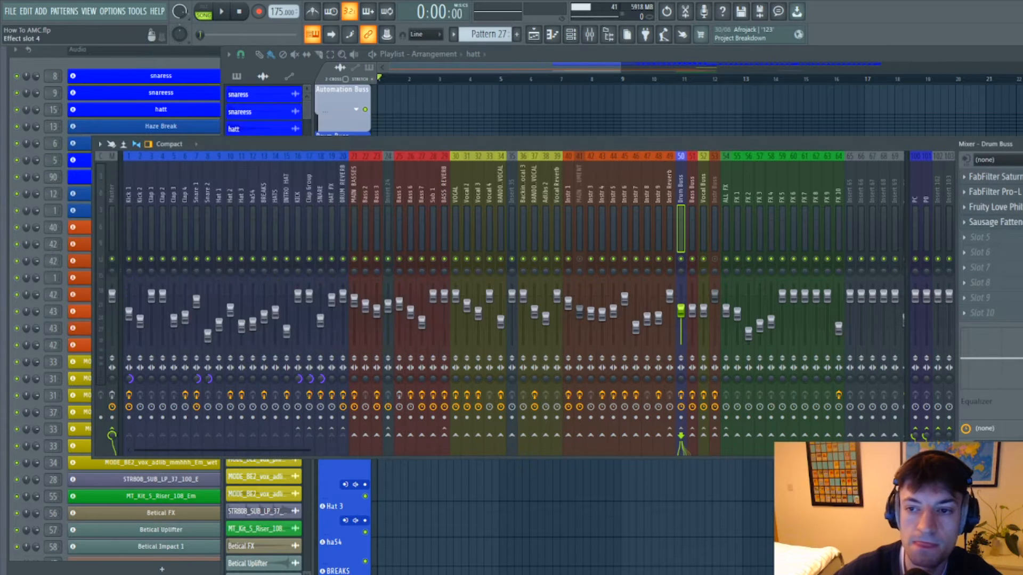
pyautogui.click(1019, 208)
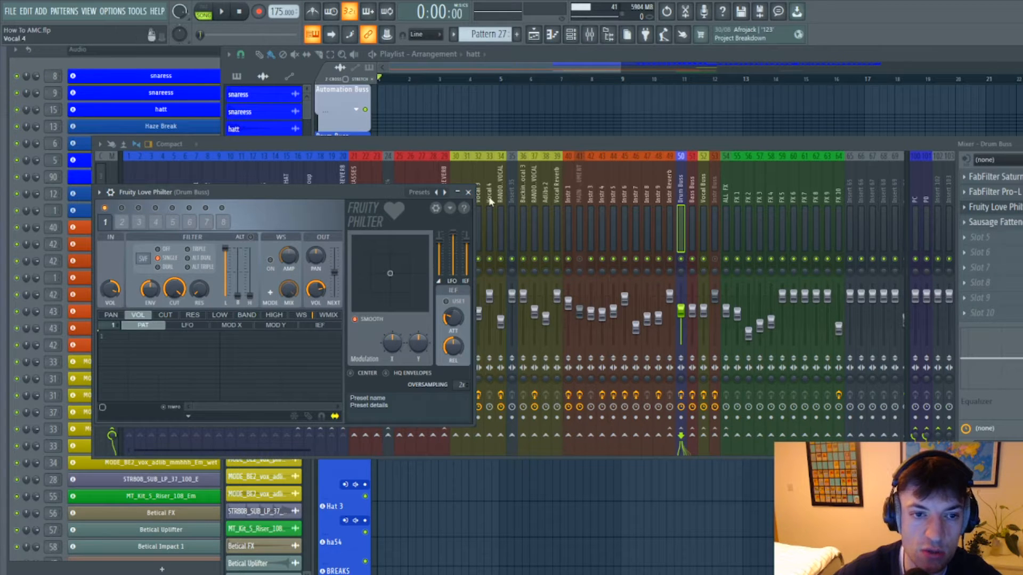
pyautogui.click(468, 193)
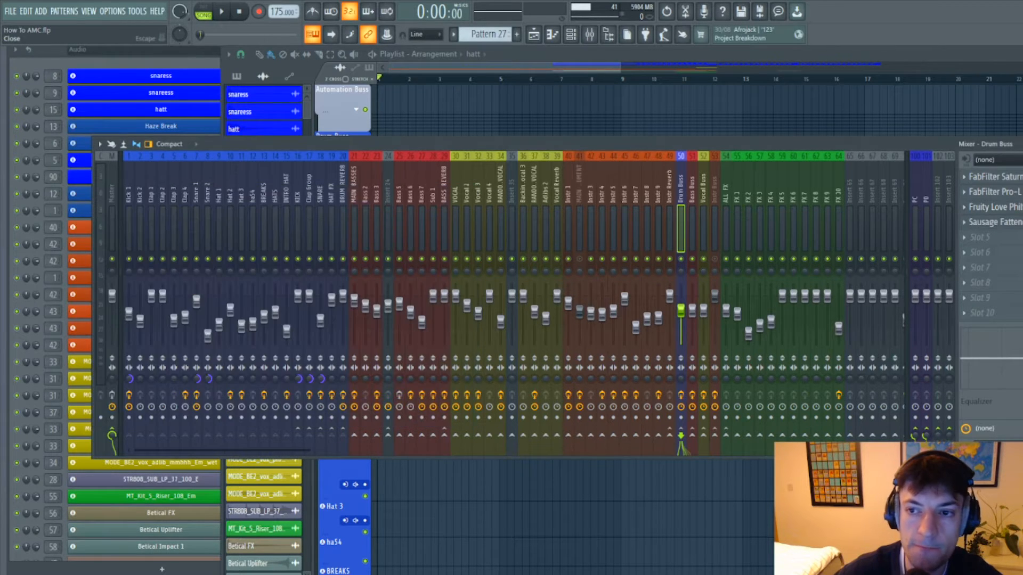
# Return to the playlist and listen to the opening of the arrangement
pyautogui.press('F9')
pyautogui.press('space')
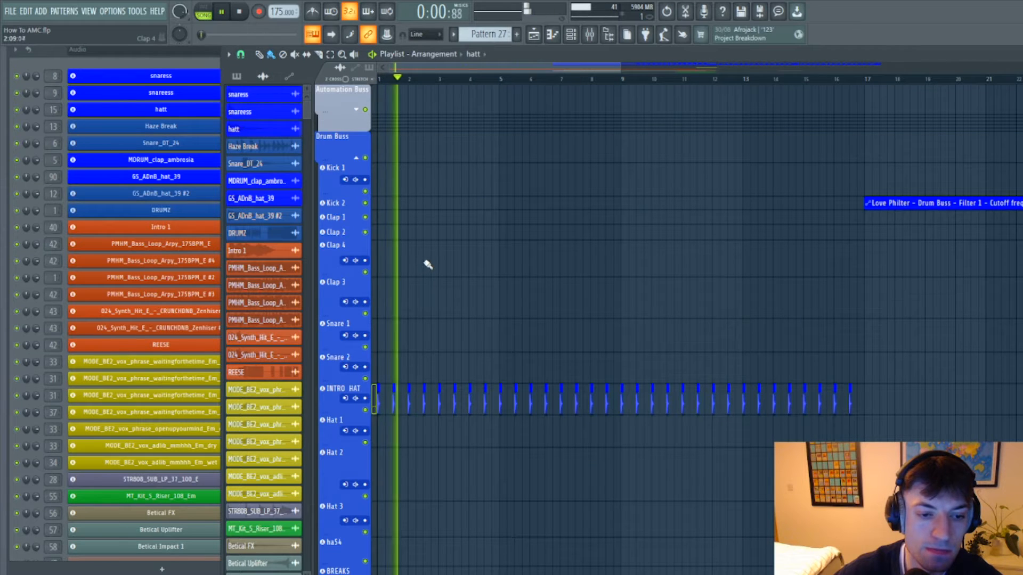
pyautogui.press('space')
# Open the sample settings of the PMHM_Pad_Loop_175BPM_G_WowRush clip on the MAIN INSTRUMENT track
pyautogui.scroll(-5, 529, 132)
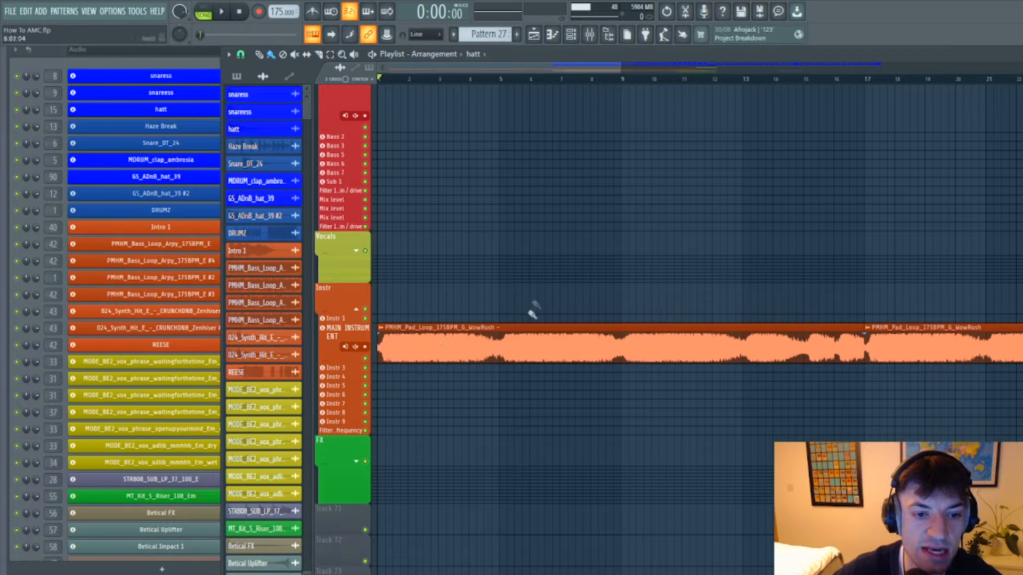
pyautogui.click(434, 335)
pyautogui.doubleClick(434, 335)
pyautogui.moveTo(203, 174); pyautogui.dragTo(544, 181)
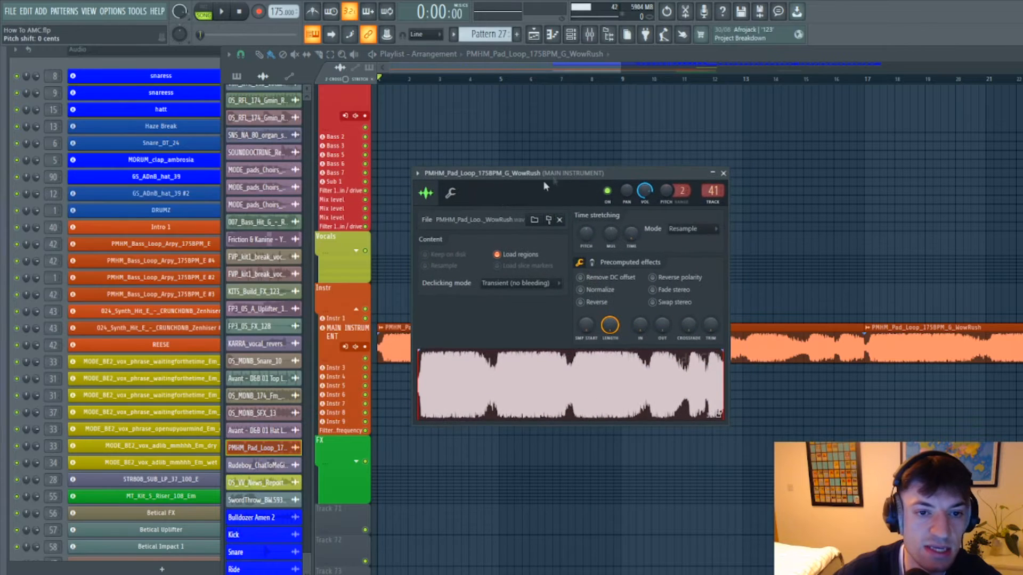
# Compare the MAIN INSTRUMENT mixer track during playback with its effects bypassed and with them enabled again
pyautogui.click(589, 34)
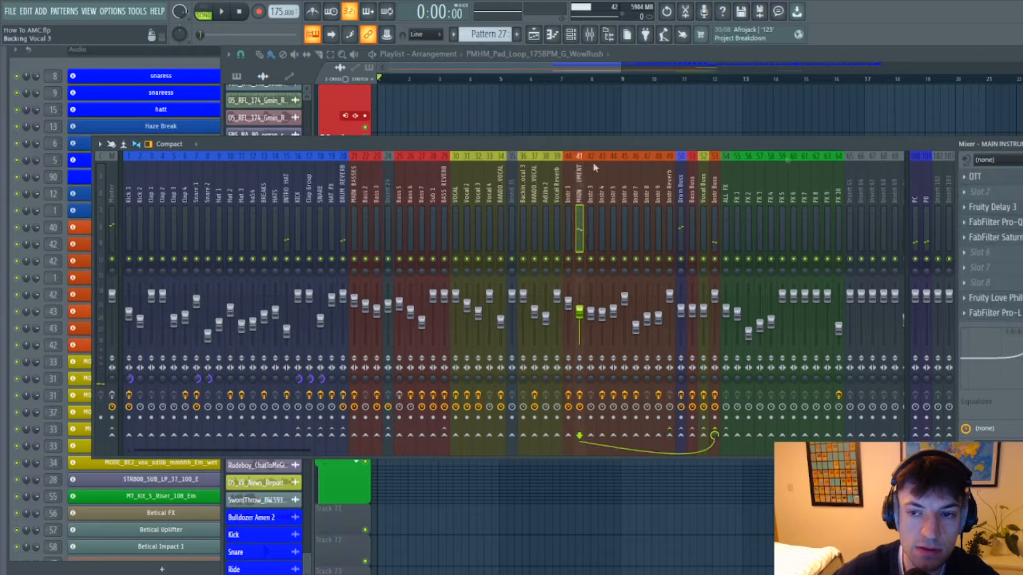
pyautogui.moveTo(932, 142); pyautogui.dragTo(896, 128)
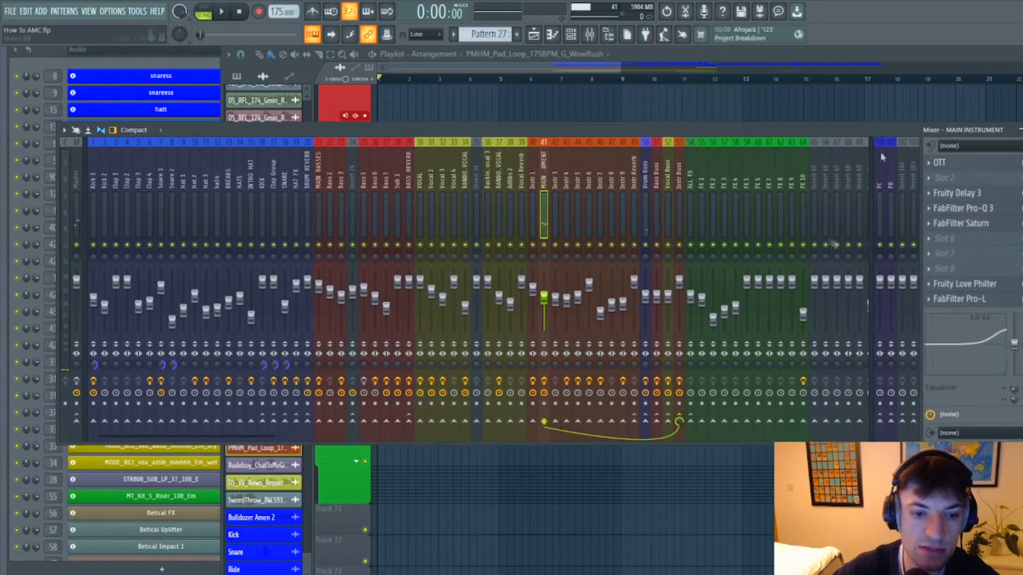
pyautogui.click(544, 382)
pyautogui.press('space')
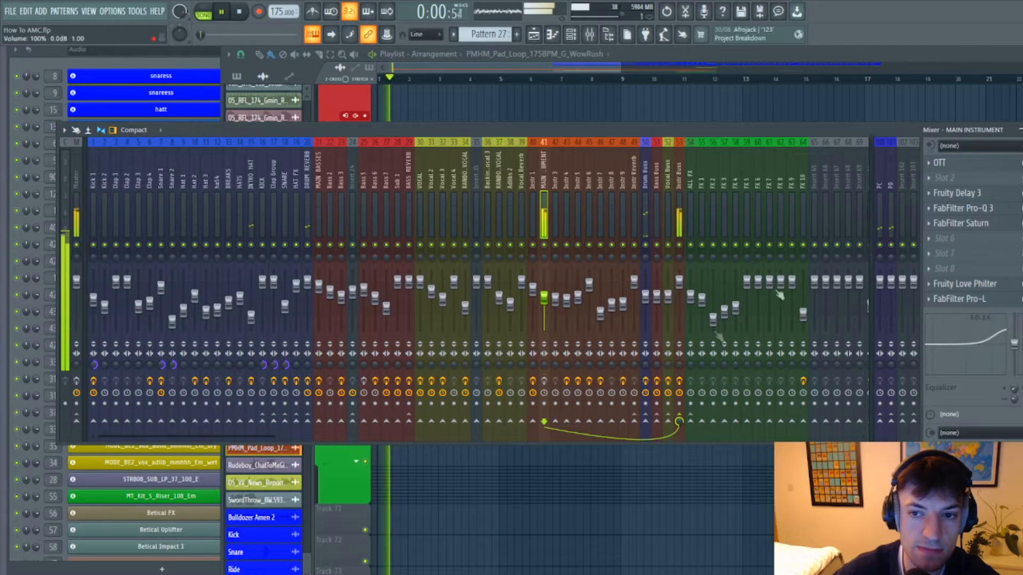
pyautogui.click(543, 381)
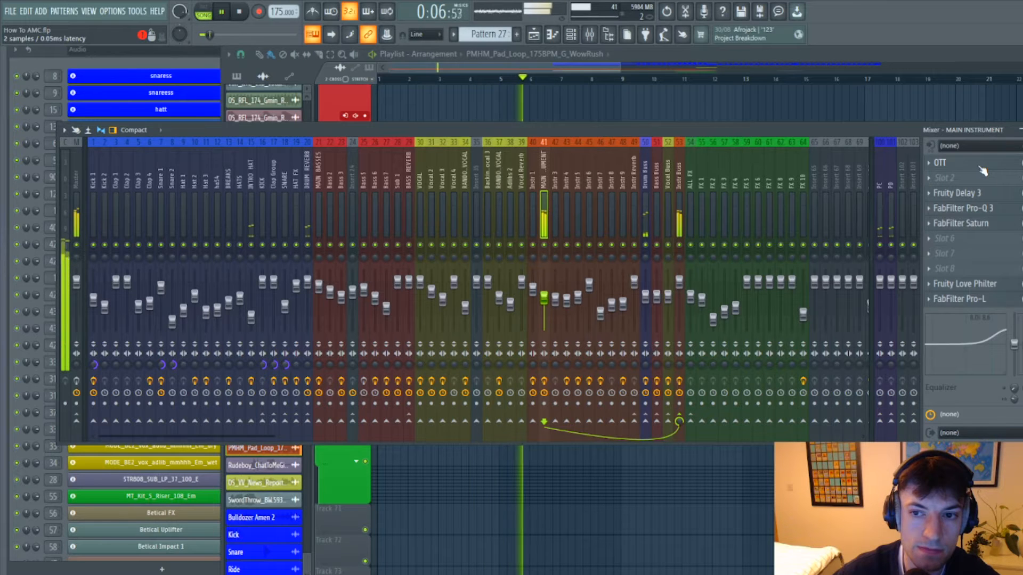
# Inspect the OTT and Fruity Delay 3 settings on the MAIN INSTRUMENT track
pyautogui.click(954, 163)
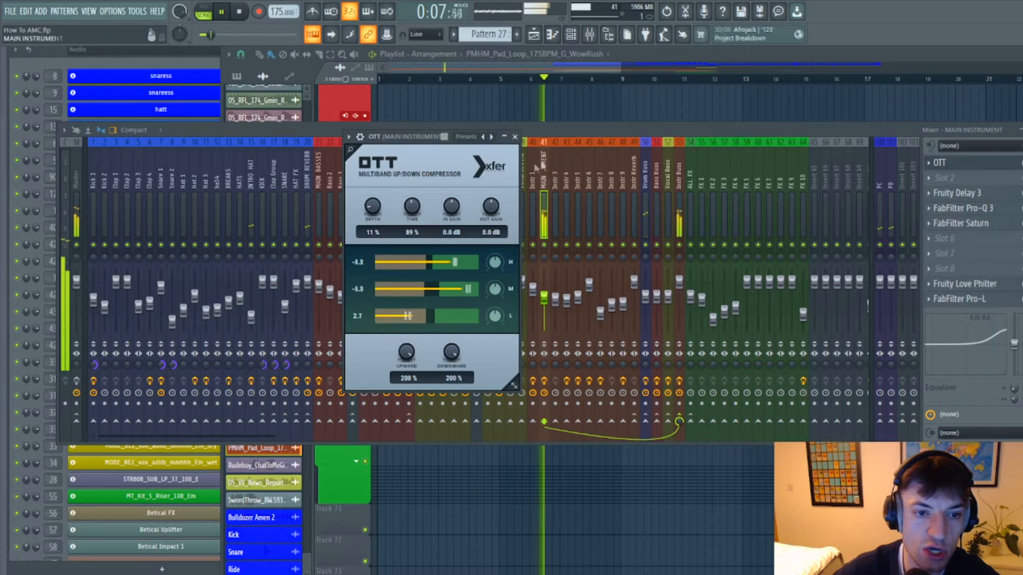
pyautogui.click(515, 136)
pyautogui.click(949, 193)
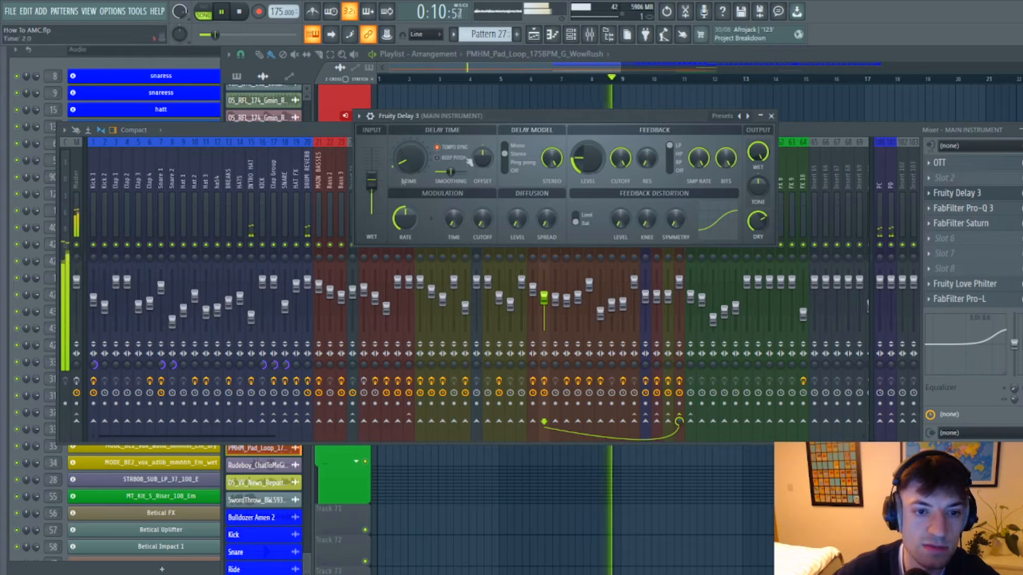
pyautogui.click(771, 116)
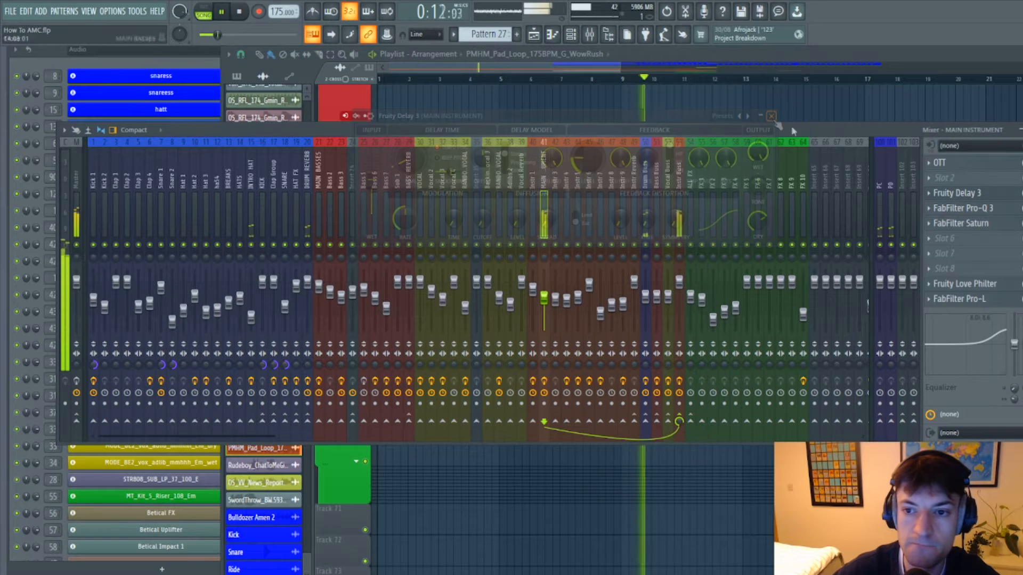
# Examine the FabFilter Pro-Q 3 curve and the FabFilter Saturn settings on the MAIN INSTRUMENT track
pyautogui.click(980, 208)
pyautogui.moveTo(712, 192); pyautogui.dragTo(669, 163)
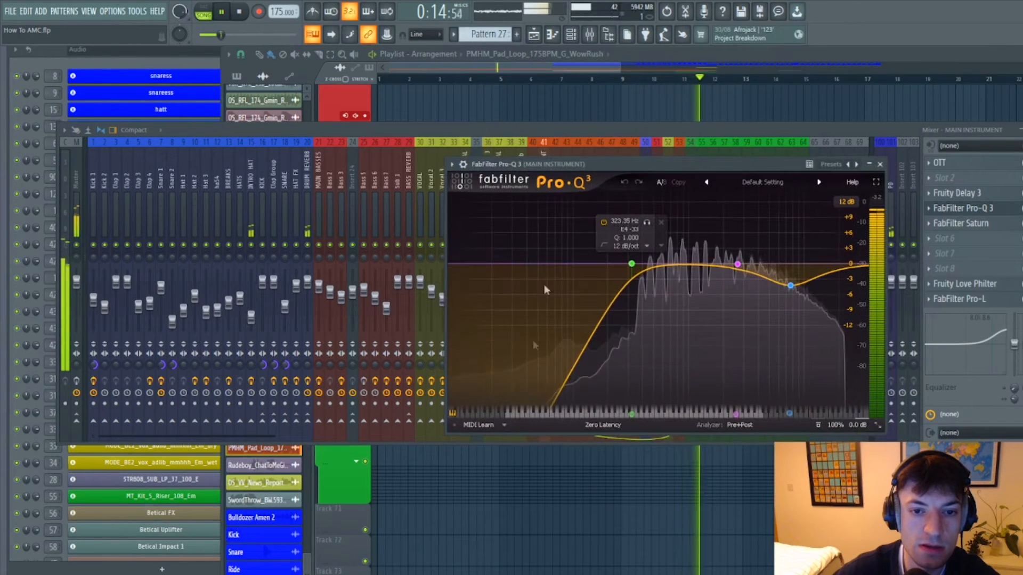
pyautogui.click(881, 165)
pyautogui.click(961, 223)
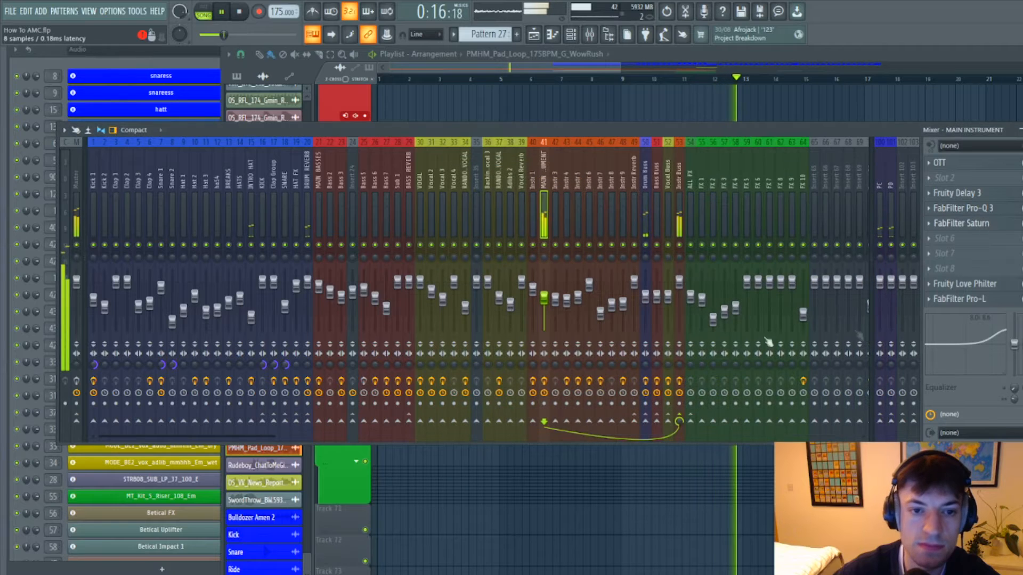
pyautogui.moveTo(427, 148); pyautogui.dragTo(676, 118)
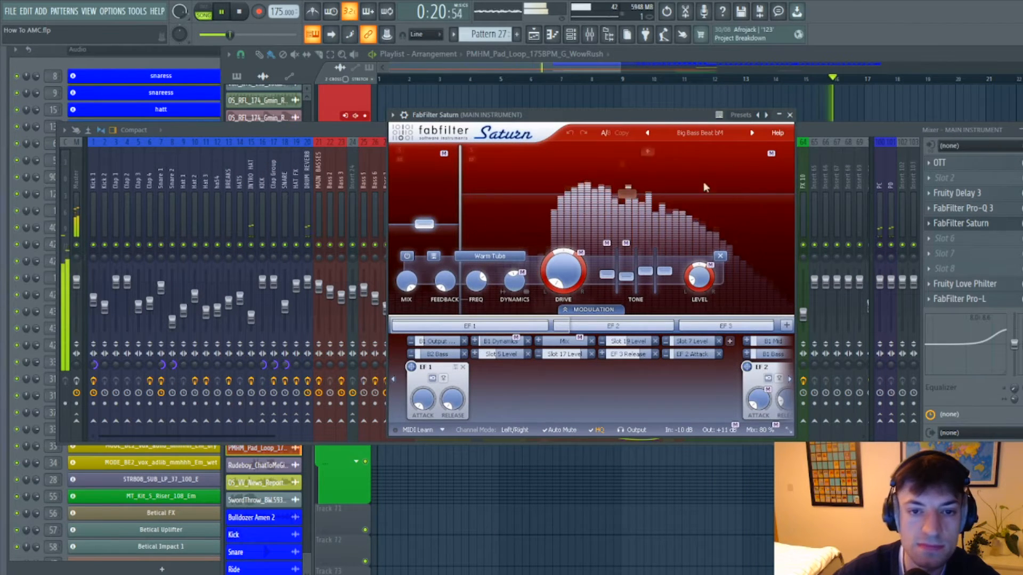
pyautogui.click(790, 116)
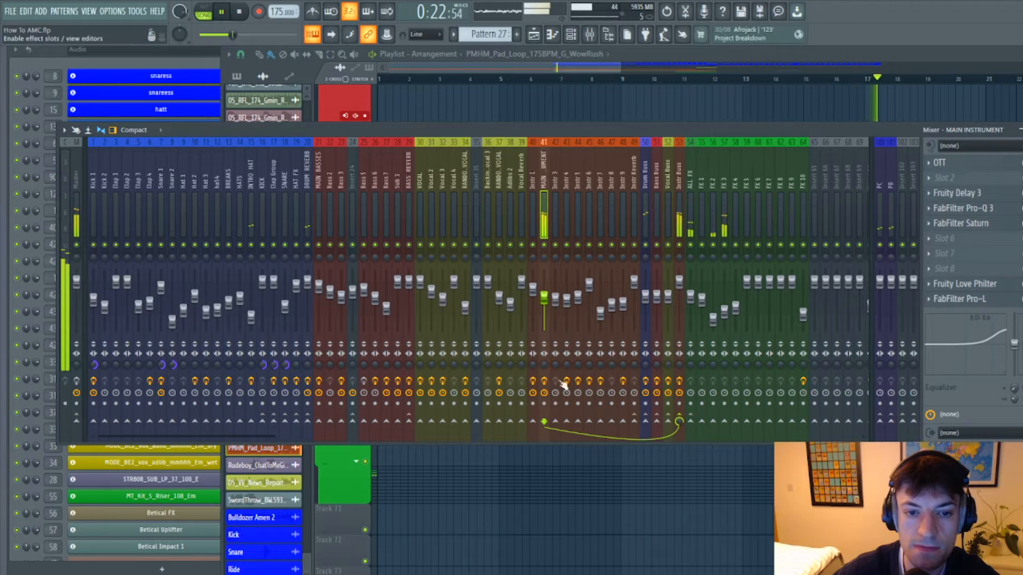
# Check the FabFilter Pro-L limiter on the MAIN INSTRUMENT track and return to the pad loop in the playlist
pyautogui.click(986, 303)
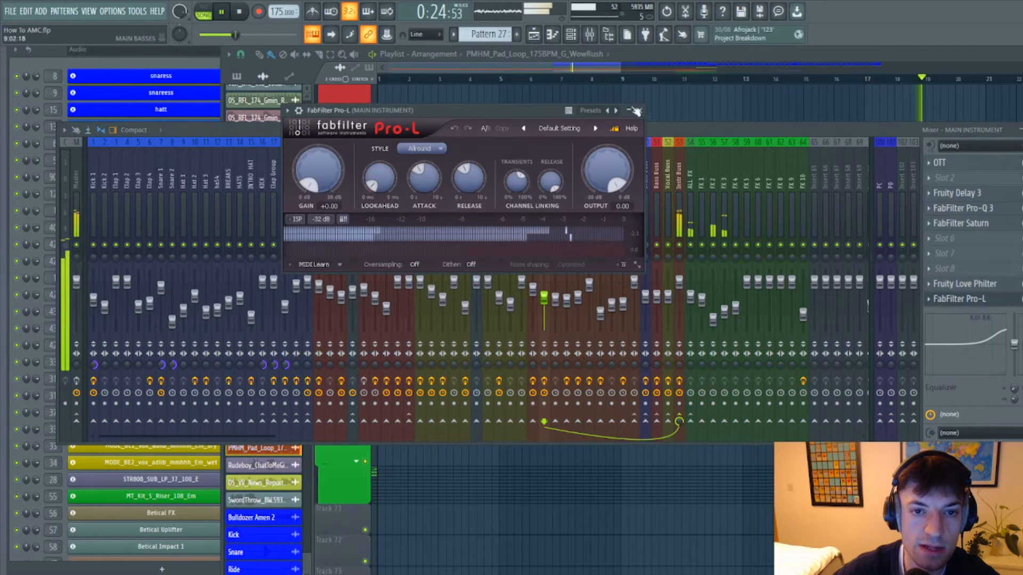
pyautogui.press('Escape')
pyautogui.press('F9')
pyautogui.doubleClick(867, 341)
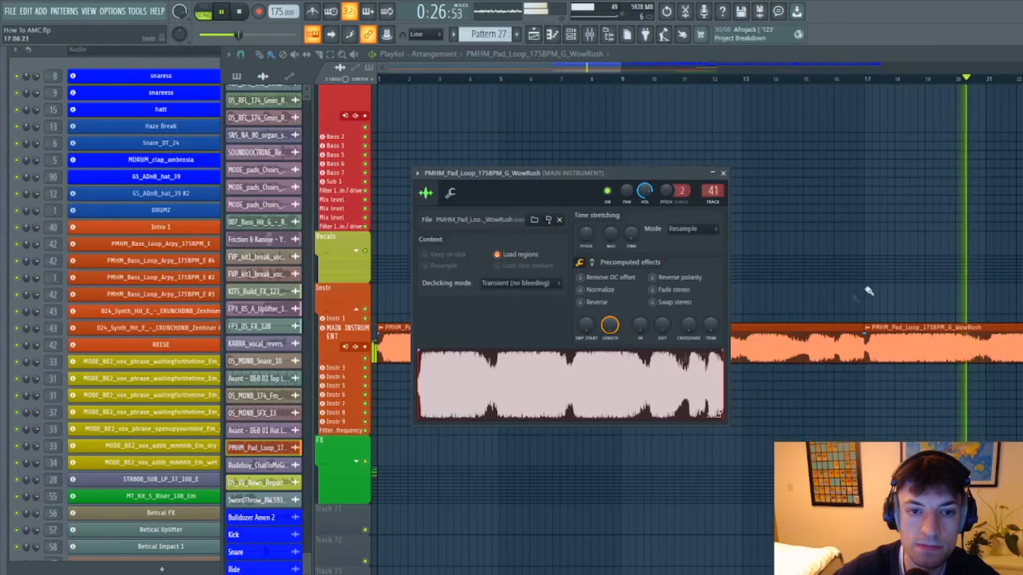
# Close the pad loop's sample settings, stopping playback, and move the playhead to bar 17
pyautogui.click(725, 173)
pyautogui.press('space')
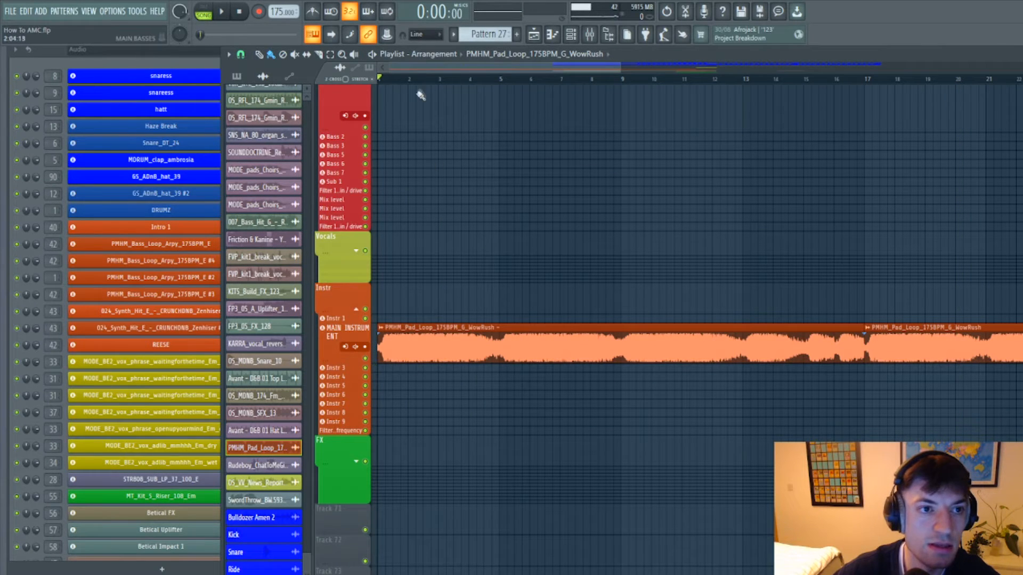
pyautogui.moveTo(429, 80); pyautogui.dragTo(863, 280)
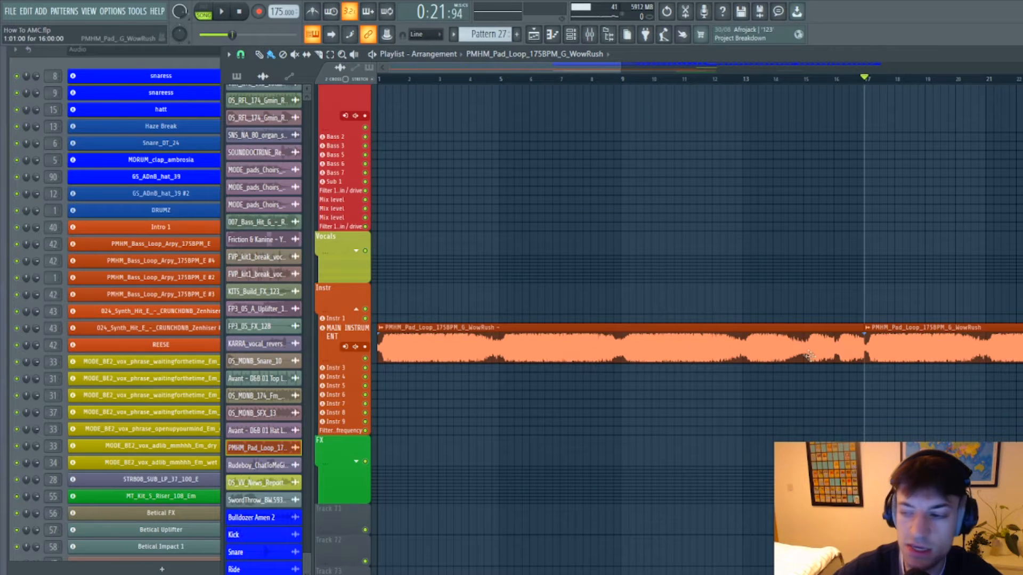
# Enlarge the Kick 2 playlist track to show the Drum Buss filter cutoff automation curve in full
pyautogui.scroll(10, 815, 400)
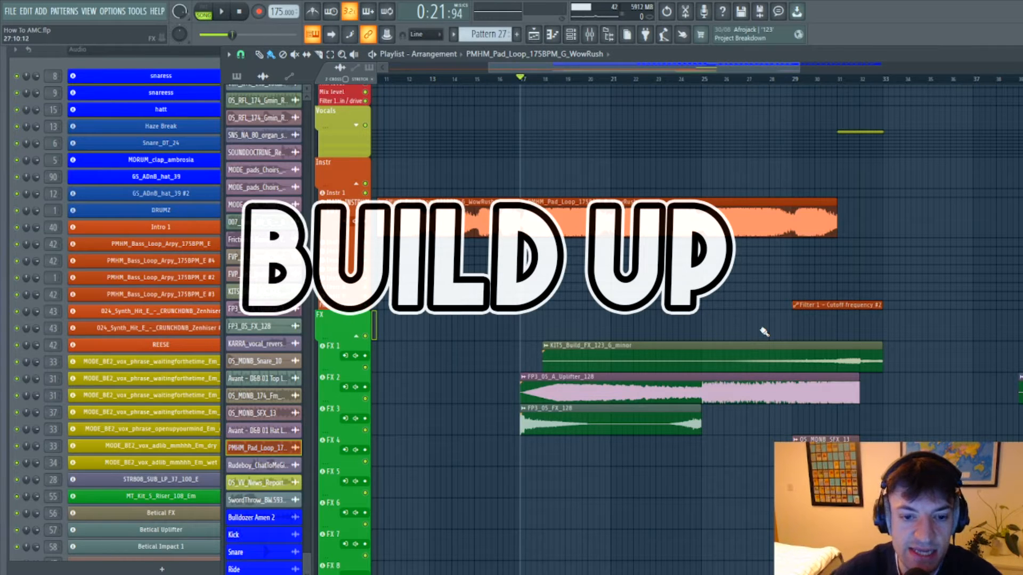
pyautogui.scroll(3, 802, 314)
pyautogui.scroll(6, 802, 314)
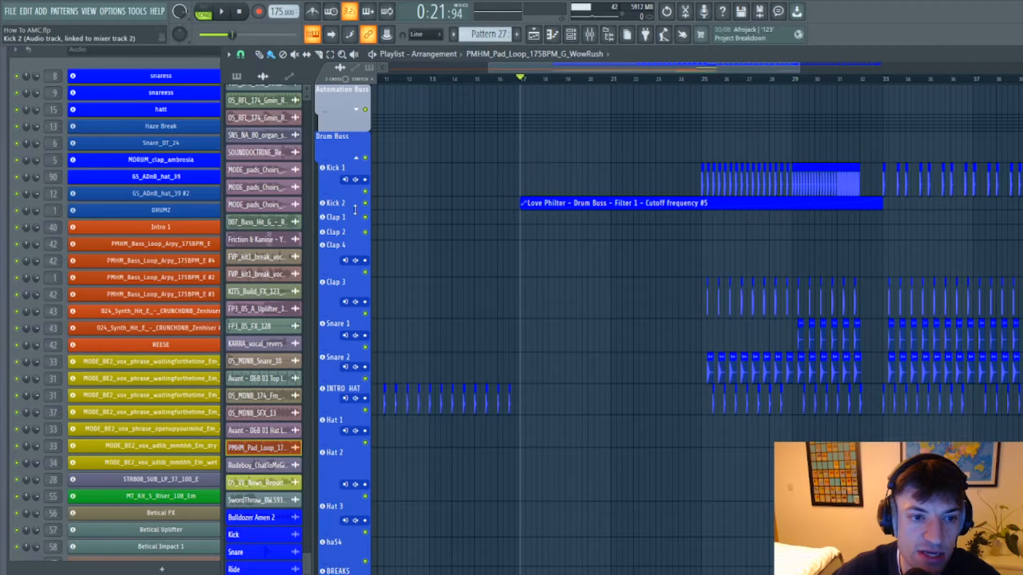
pyautogui.moveTo(355, 210); pyautogui.dragTo(355, 239)
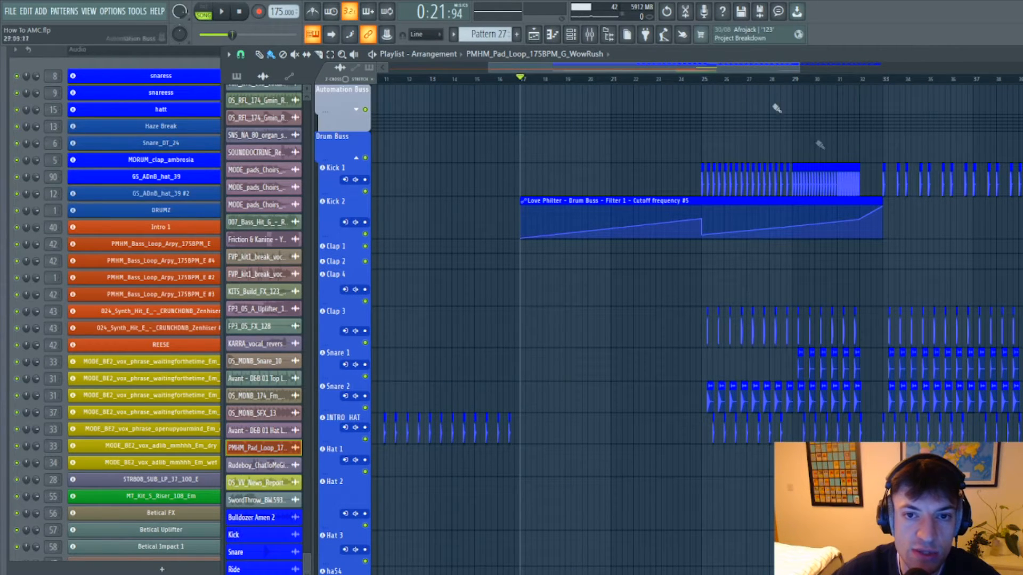
# Play the build-up from bar 17 and audition the FP3_OS_FX_128 and FP3_OS_A_Uplifter_128 samples in their sample settings
pyautogui.scroll(-8, 590, 382)
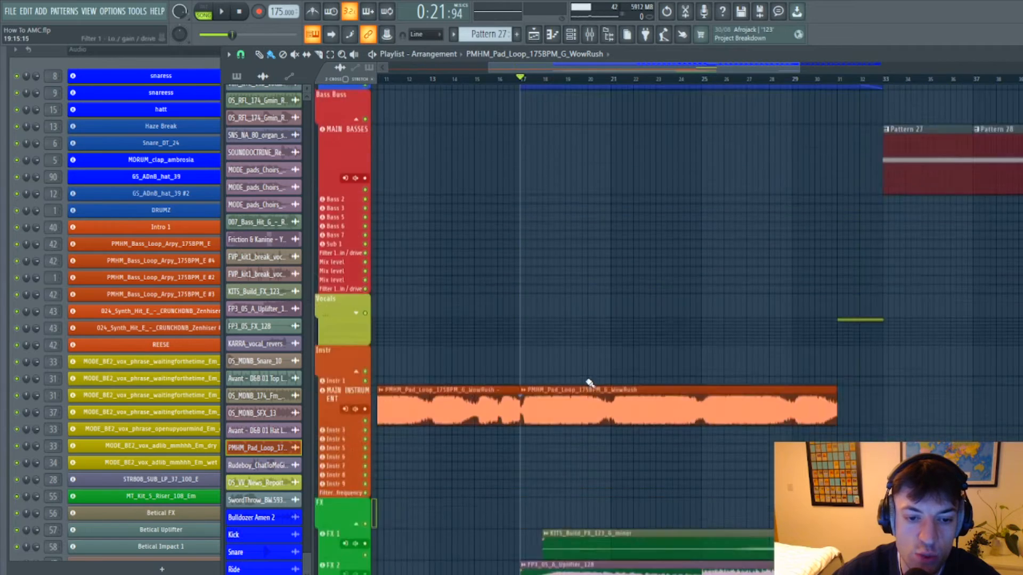
pyautogui.scroll(-5, 589, 382)
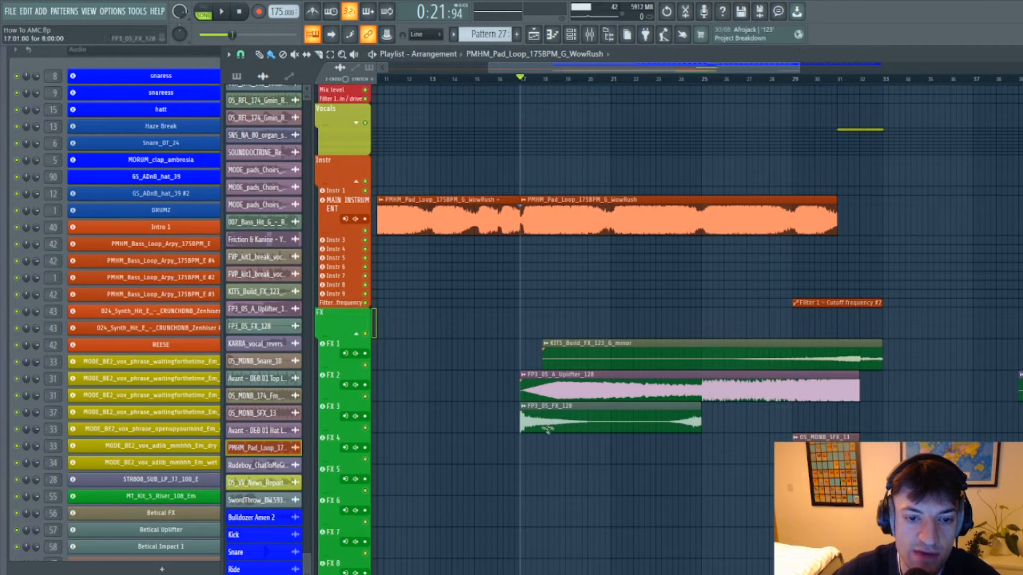
pyautogui.press('space')
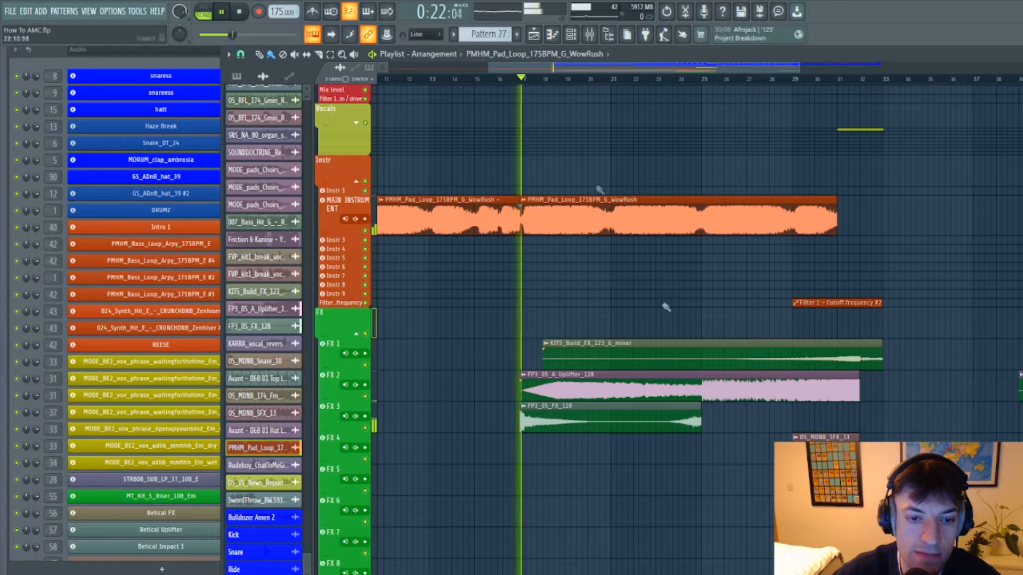
pyautogui.doubleClick(557, 420)
pyautogui.moveTo(106, 118); pyautogui.dragTo(347, 118)
pyautogui.press('space')
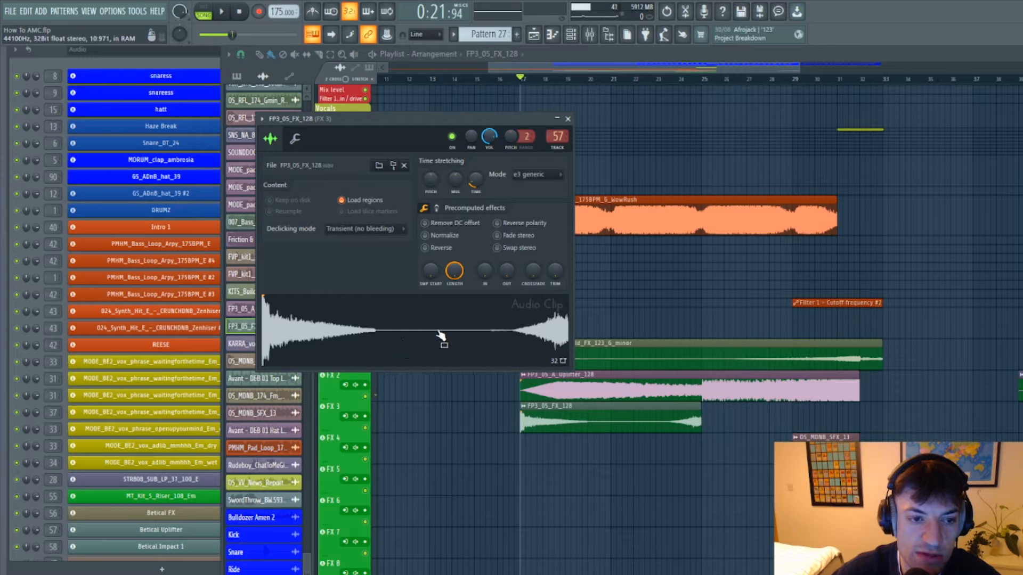
pyautogui.click(568, 119)
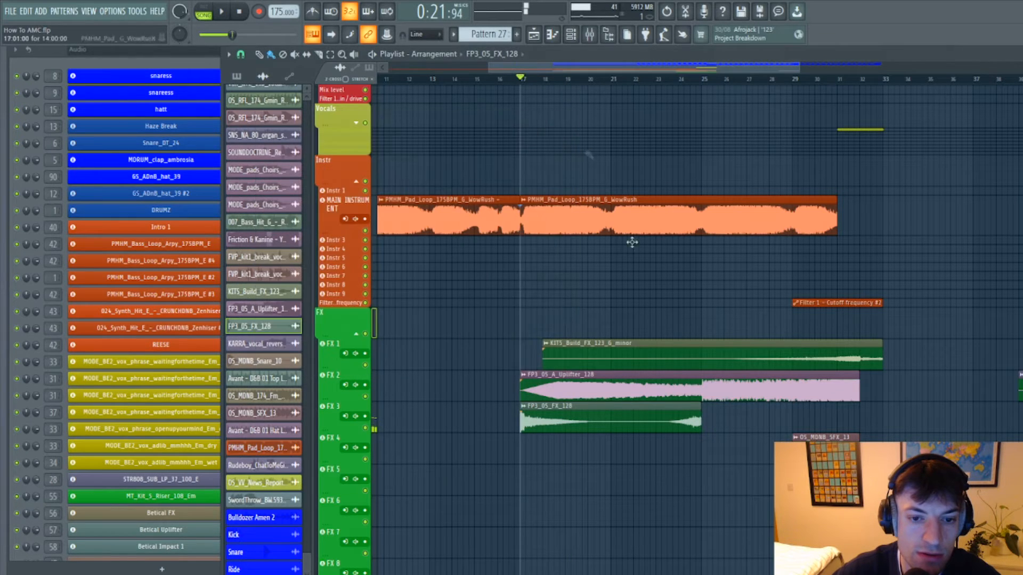
pyautogui.doubleClick(629, 389)
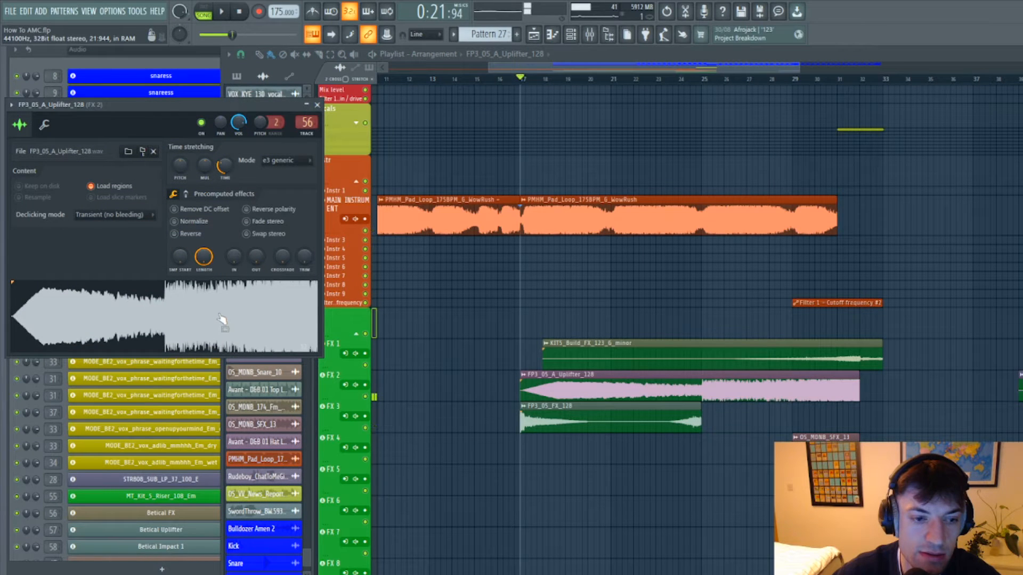
pyautogui.click(317, 105)
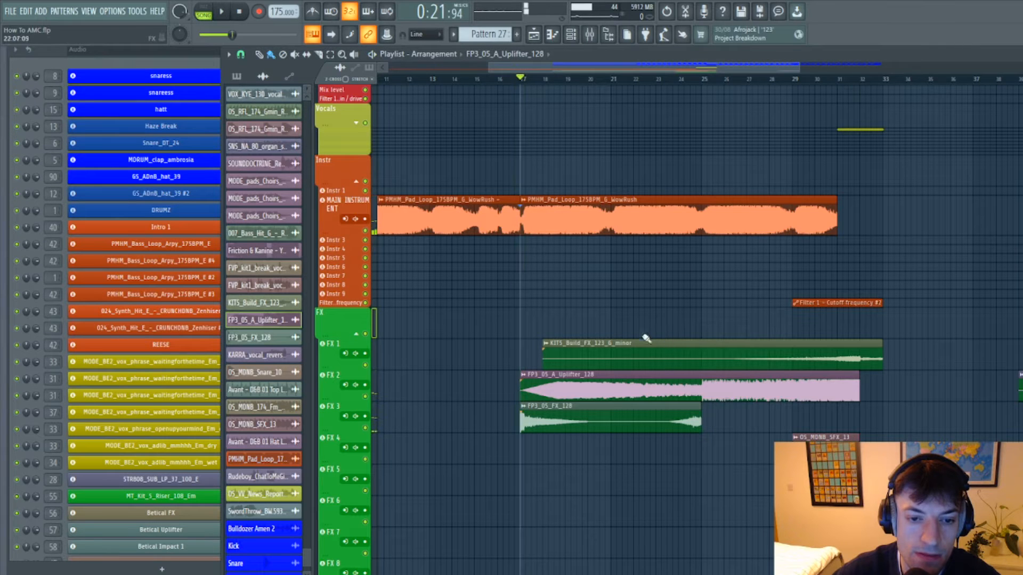
# Set the FP3_OS_A_Uplifter_128 sample's tempo to the embedded 128 BPM and its time-stretching mode to e3 generic
pyautogui.doubleClick(646, 389)
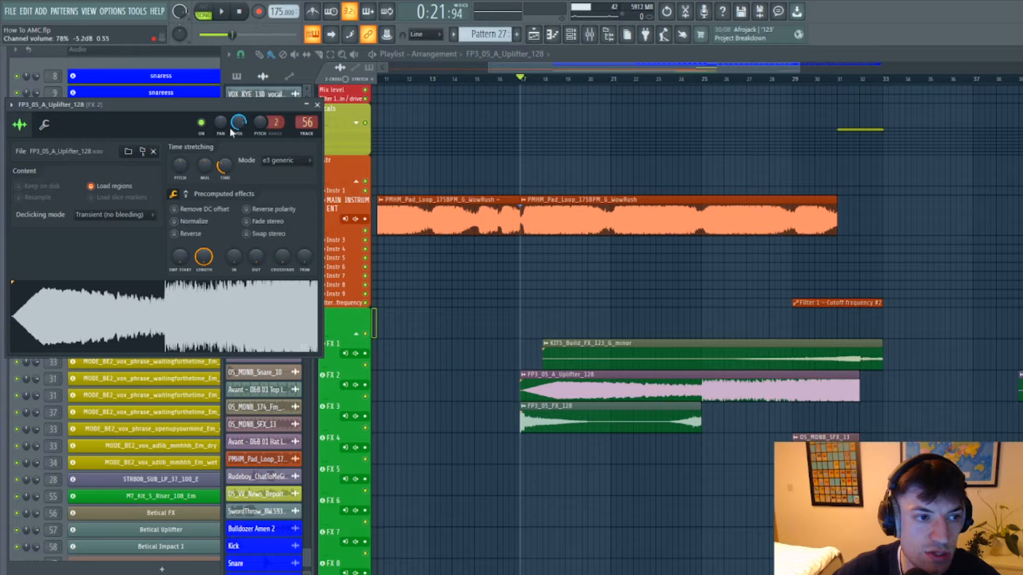
pyautogui.rightClick(224, 165)
pyautogui.click(255, 187)
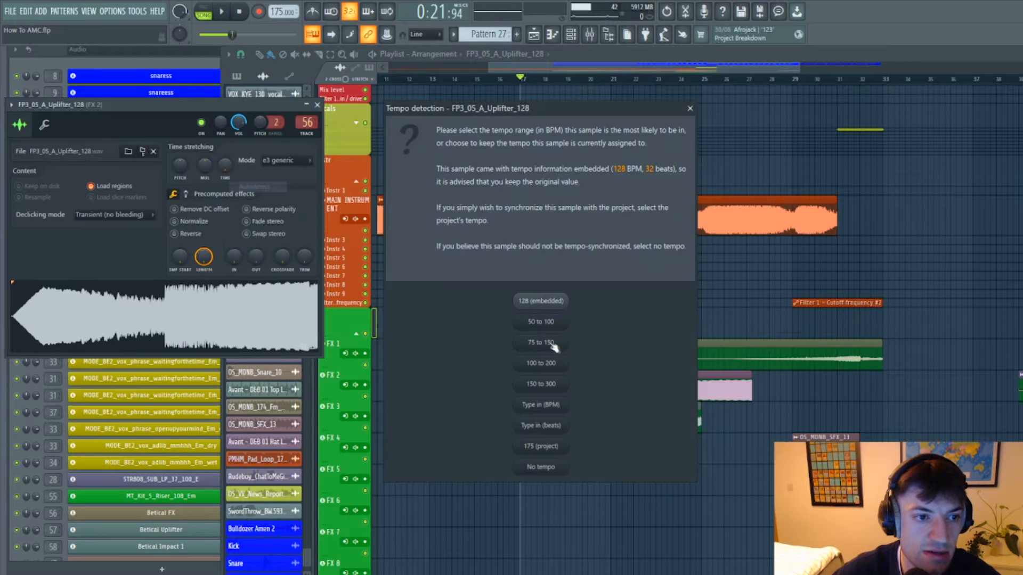
pyautogui.click(541, 301)
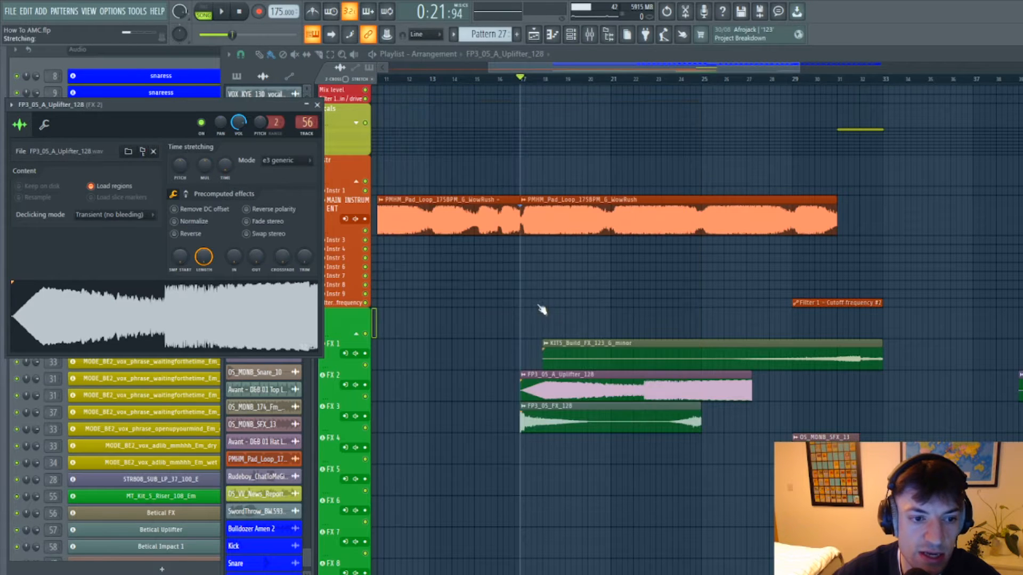
pyautogui.click(286, 161)
pyautogui.click(286, 223)
pyautogui.press('Escape')
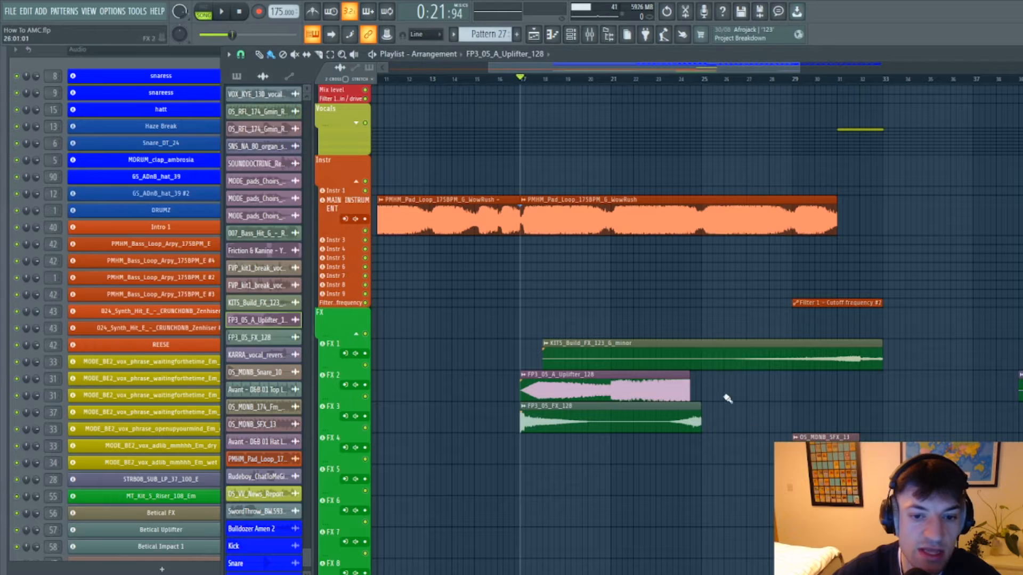
# Stretch the FP3_OS_A_Uplifter_128 clip to end at bar 32 and check its available time-stretching modes
pyautogui.moveTo(693, 390); pyautogui.dragTo(862, 418)
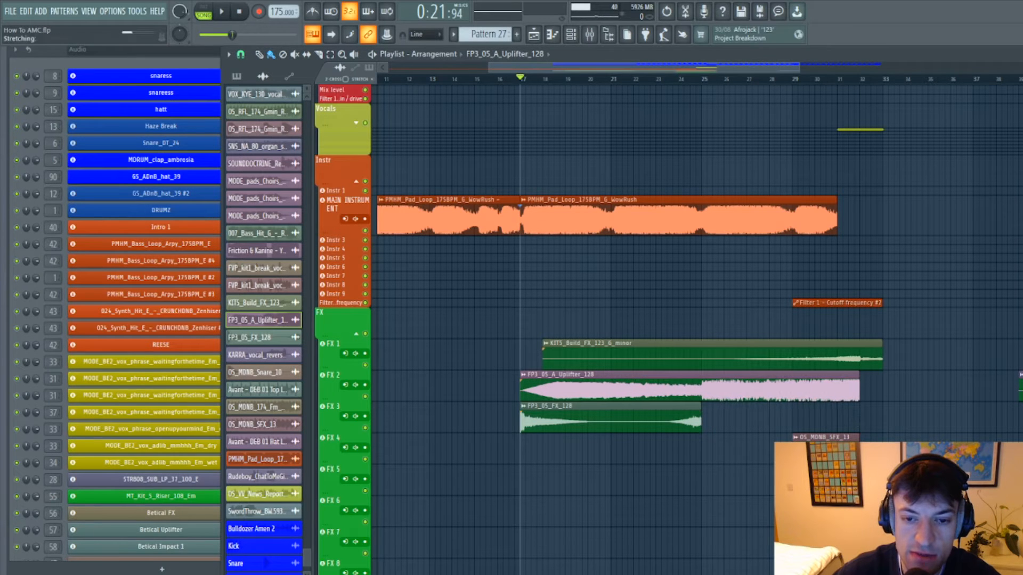
pyautogui.doubleClick(545, 383)
pyautogui.click(286, 161)
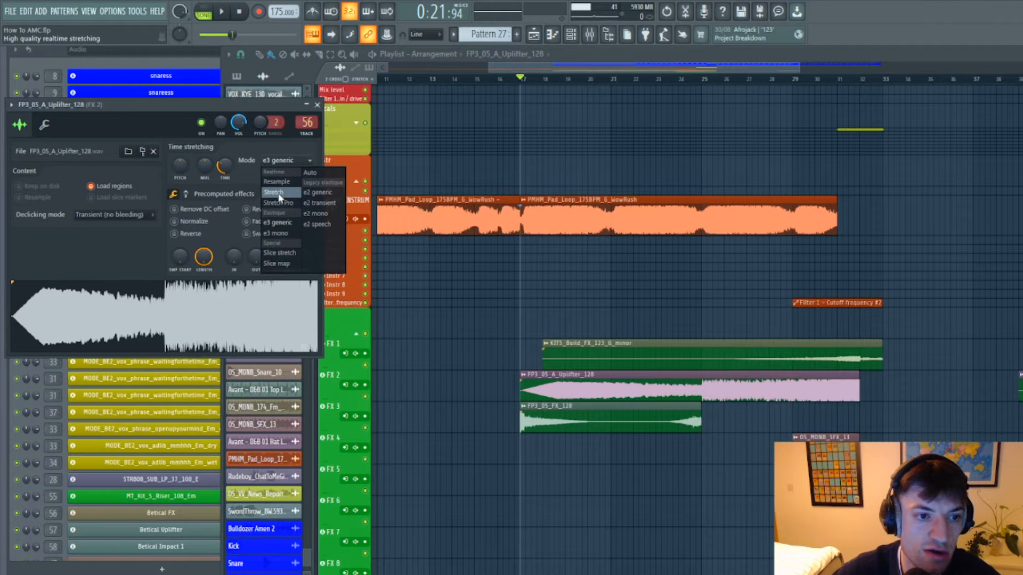
pyautogui.click(317, 106)
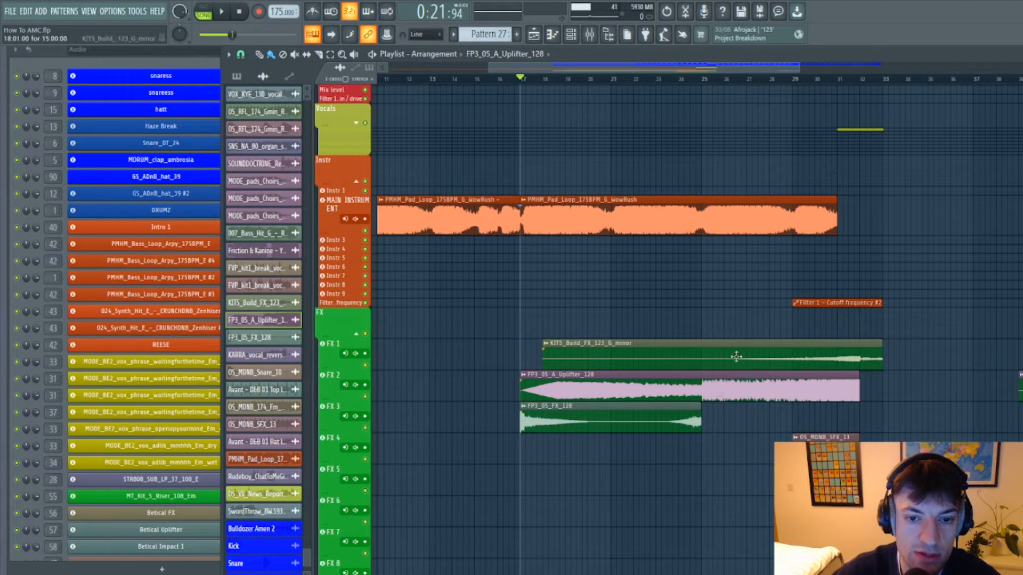
# Play the build-up effects from bar 17 and move the playhead to bar 25
pyautogui.press('space')
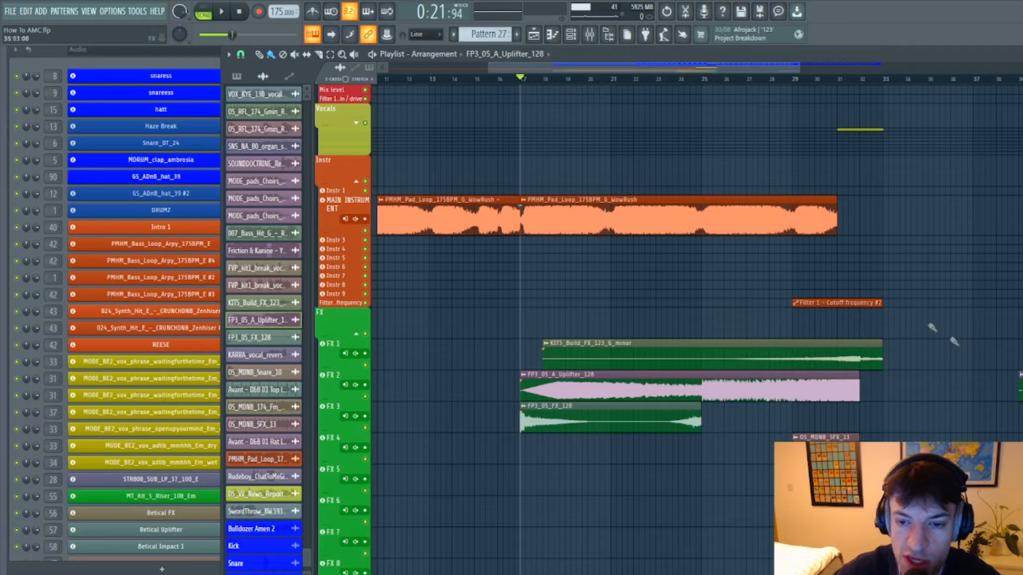
pyautogui.moveTo(538, 81); pyautogui.dragTo(523, 84)
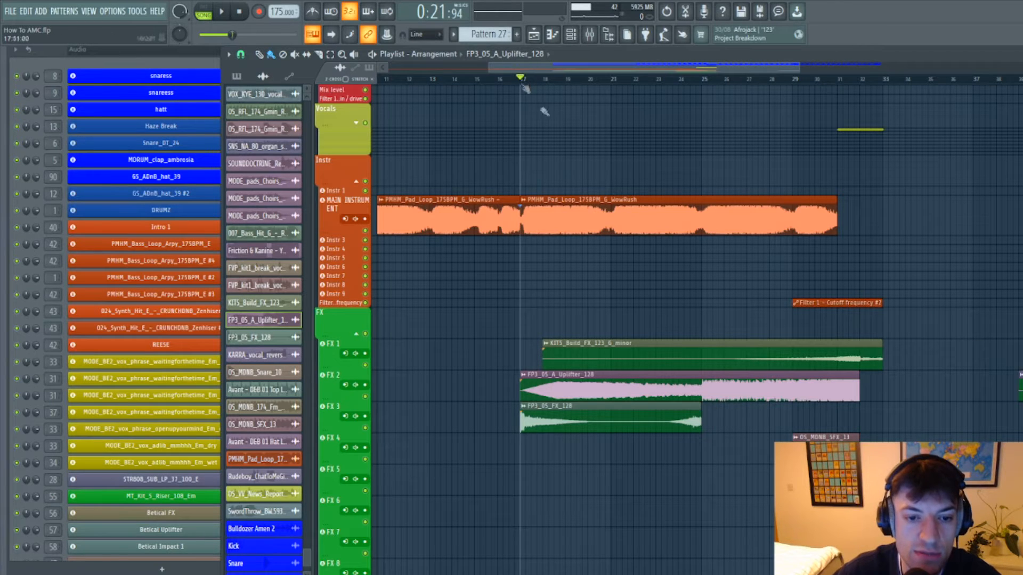
pyautogui.click(702, 80)
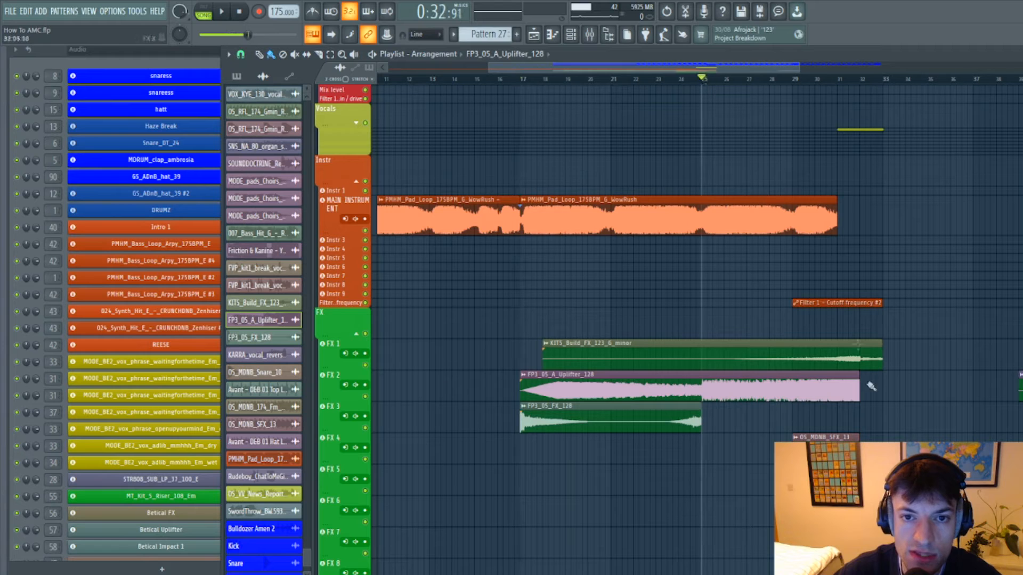
# Show the mixer and examine the kick, clap, snare and hat pattern from bar 25, selecting the first hatt clip
pyautogui.scroll(10, 769, 442)
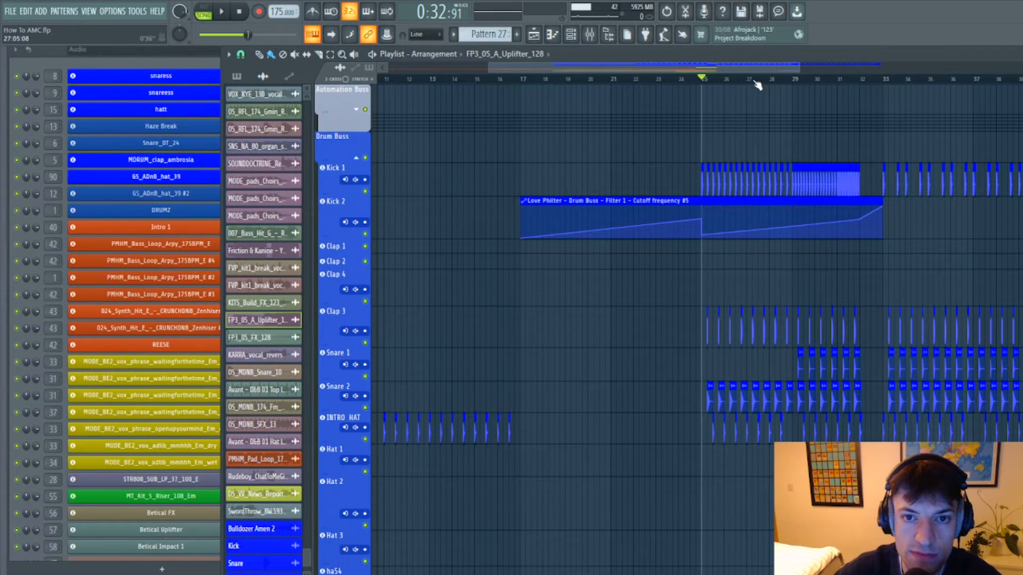
pyautogui.scroll(3, 756, 85)
pyautogui.press('F9')
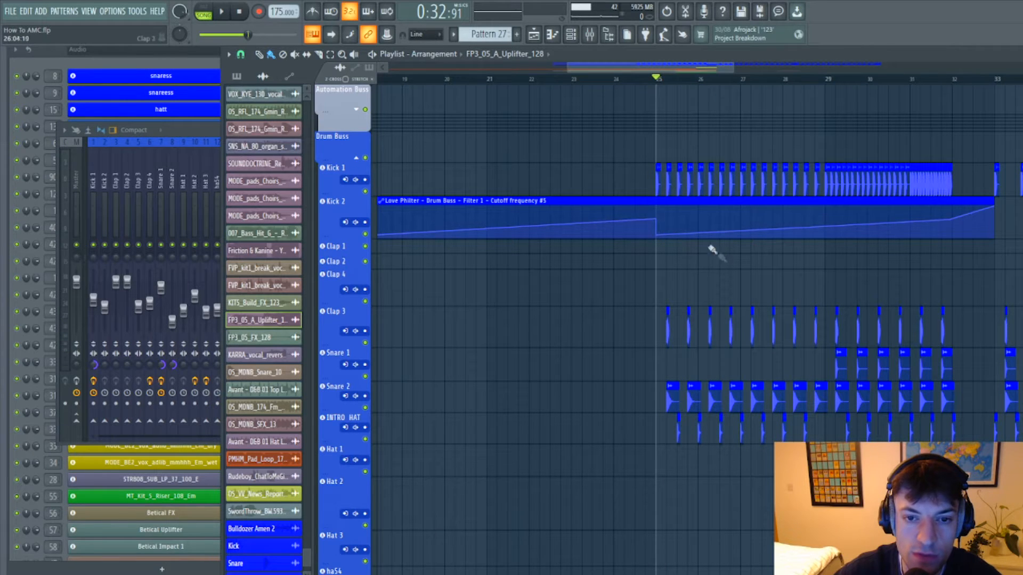
pyautogui.hscroll(1, 613, 74)
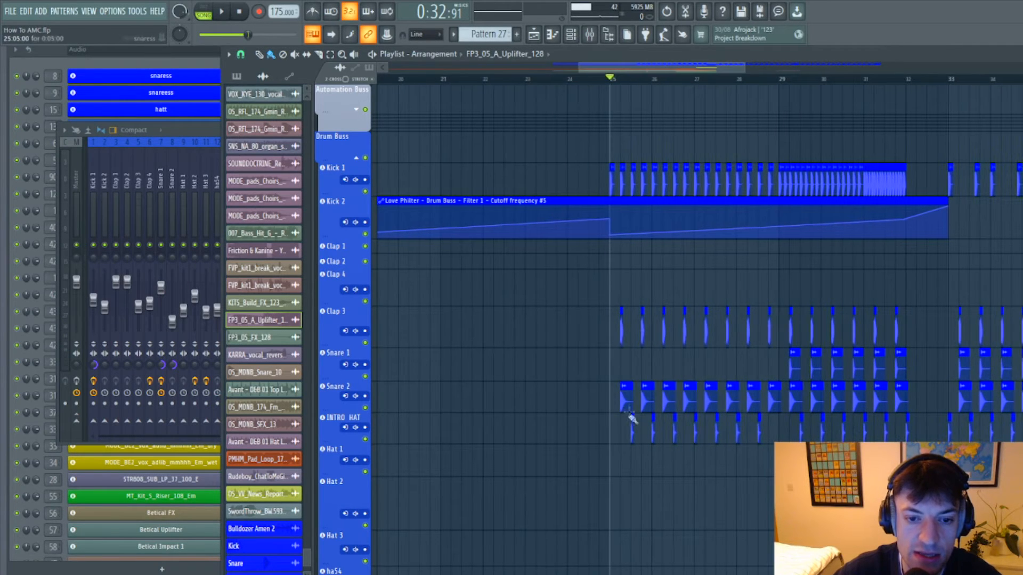
pyautogui.scroll(4, 639, 88)
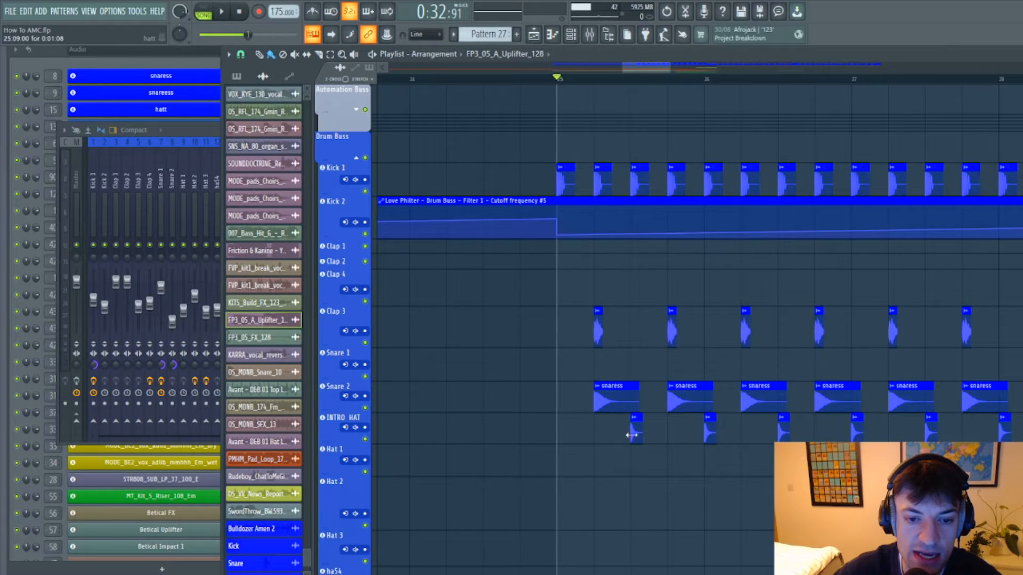
pyautogui.scroll(3, 637, 427)
pyautogui.click(644, 433)
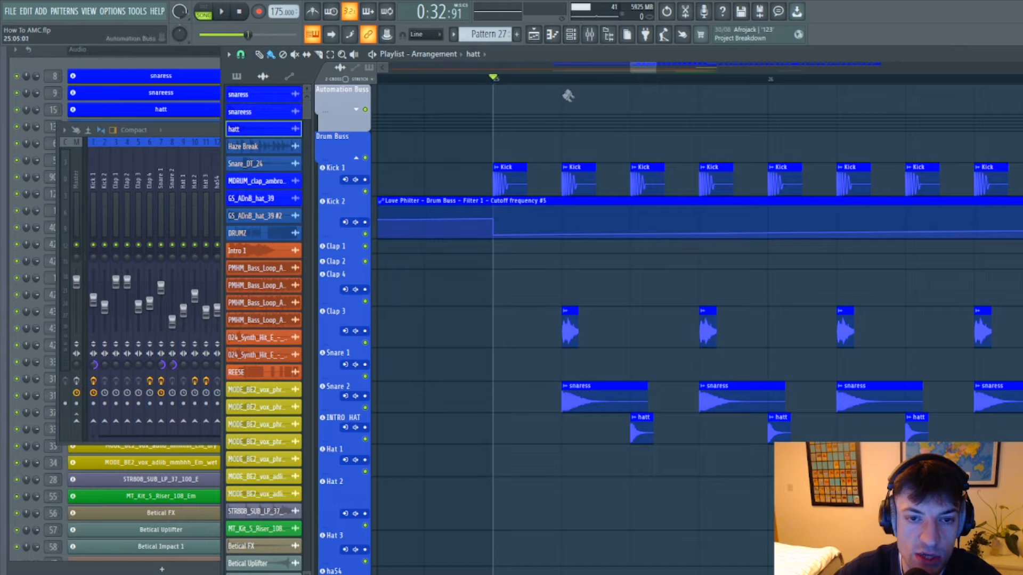
# Play the drum build-up from bar 25 until about bar 32, following the kick roll, and stop playback
pyautogui.press('space')
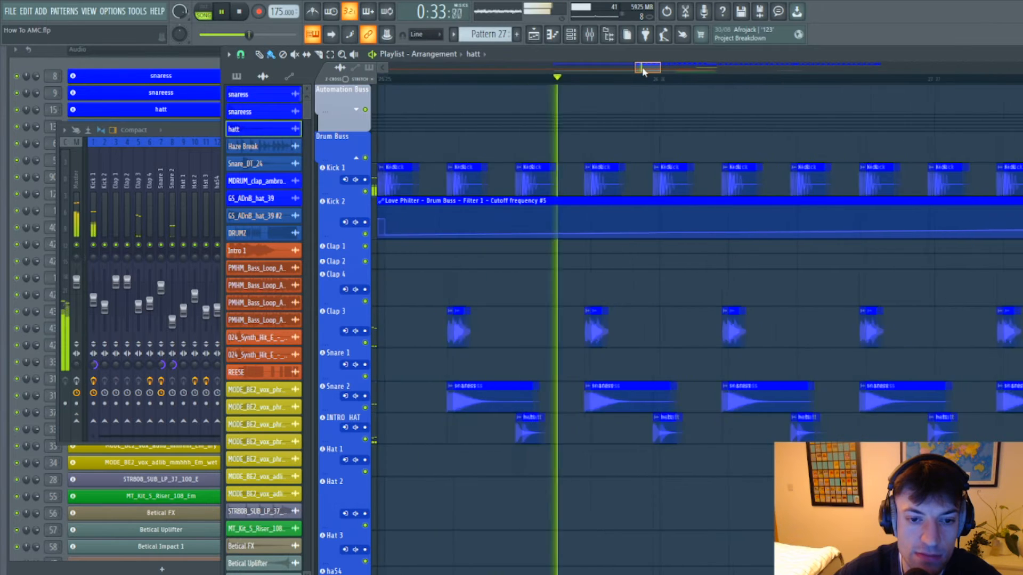
pyautogui.moveTo(648, 71); pyautogui.dragTo(714, 69)
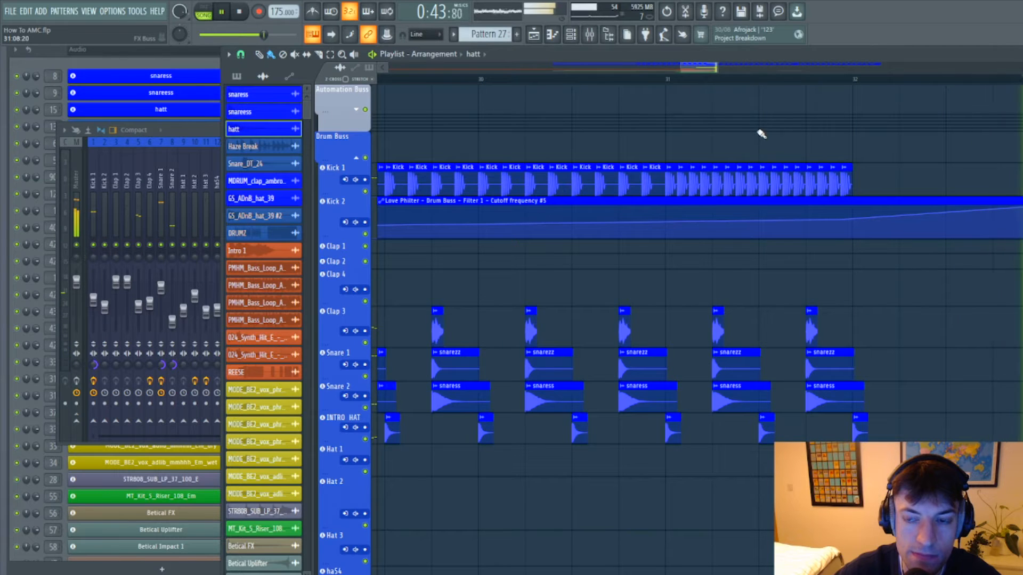
pyautogui.press('space')
pyautogui.moveTo(679, 69); pyautogui.dragTo(623, 68)
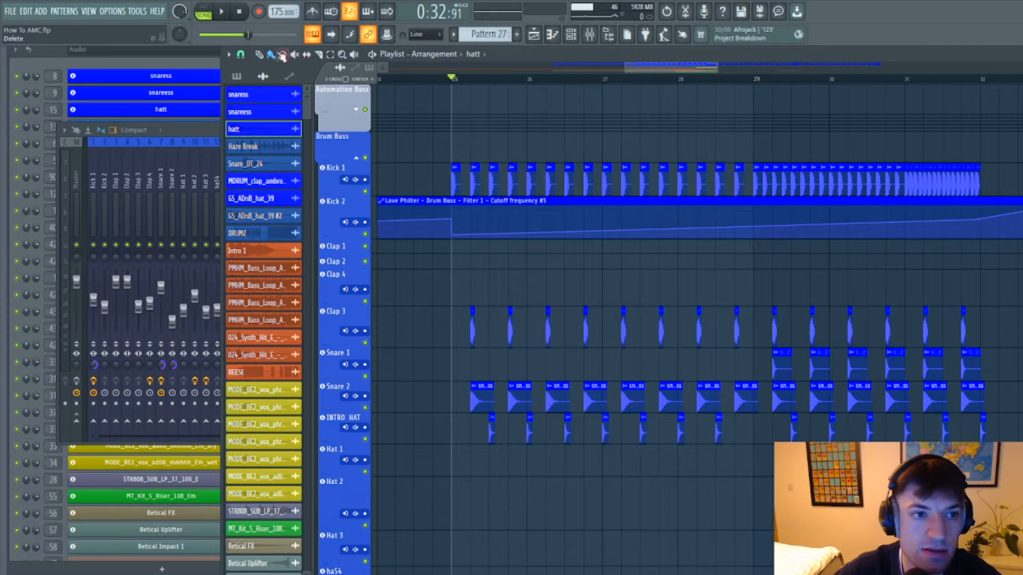
# Set the playlist's snap to Step, then refine it to 1/2 step for the faster kicks
pyautogui.click(240, 54)
pyautogui.click(257, 160)
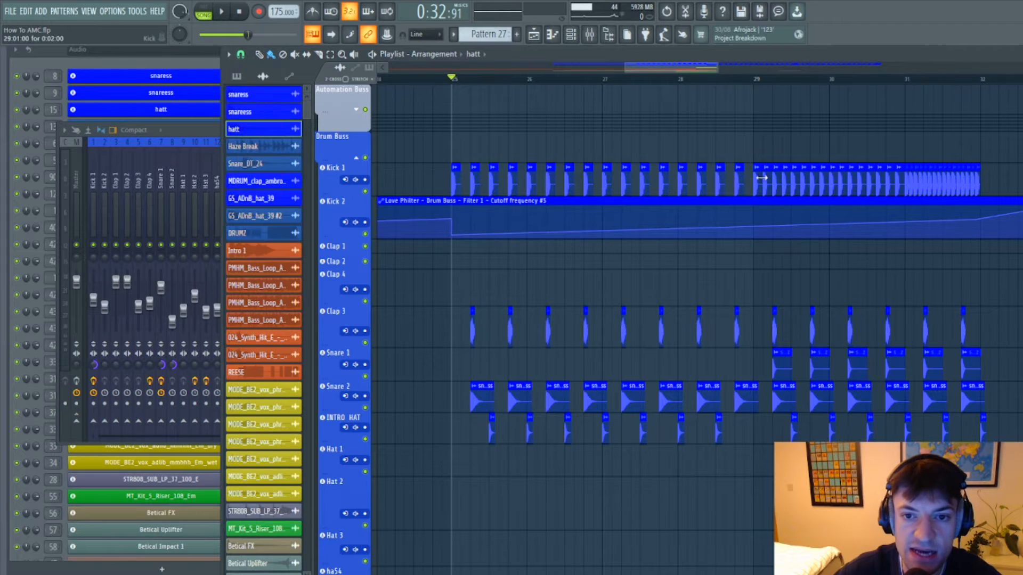
pyautogui.click(240, 54)
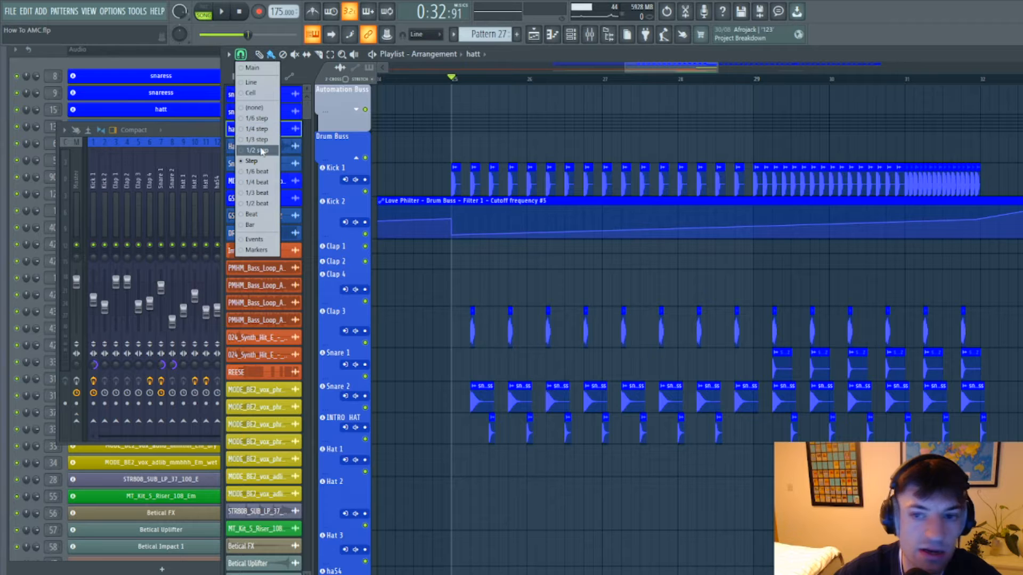
pyautogui.click(257, 150)
# Set the playlist's snap to Bar after inspecting the accelerating kick roll up to bar 32
pyautogui.scroll(4, 977, 86)
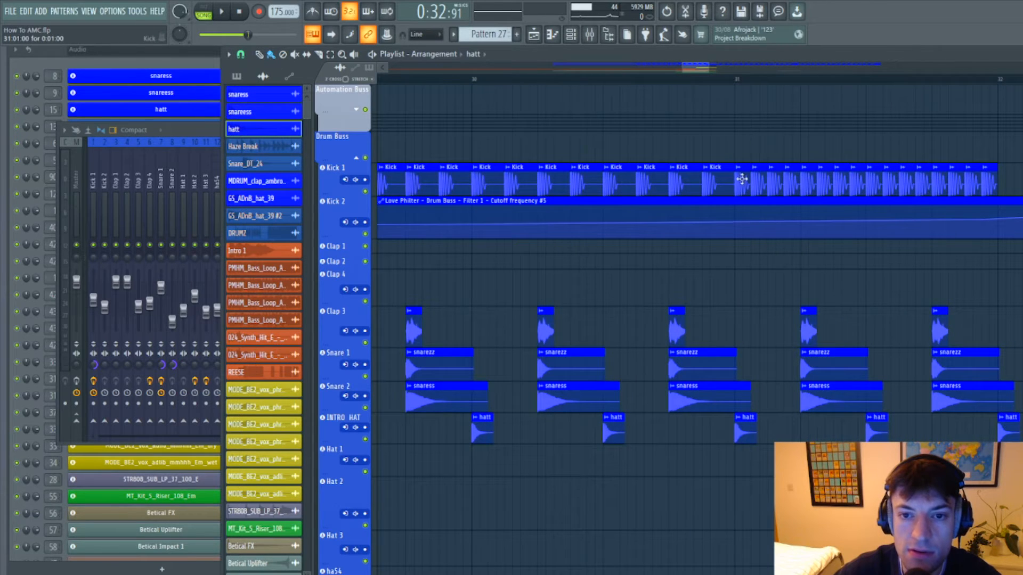
pyautogui.scroll(-4, 916, 88)
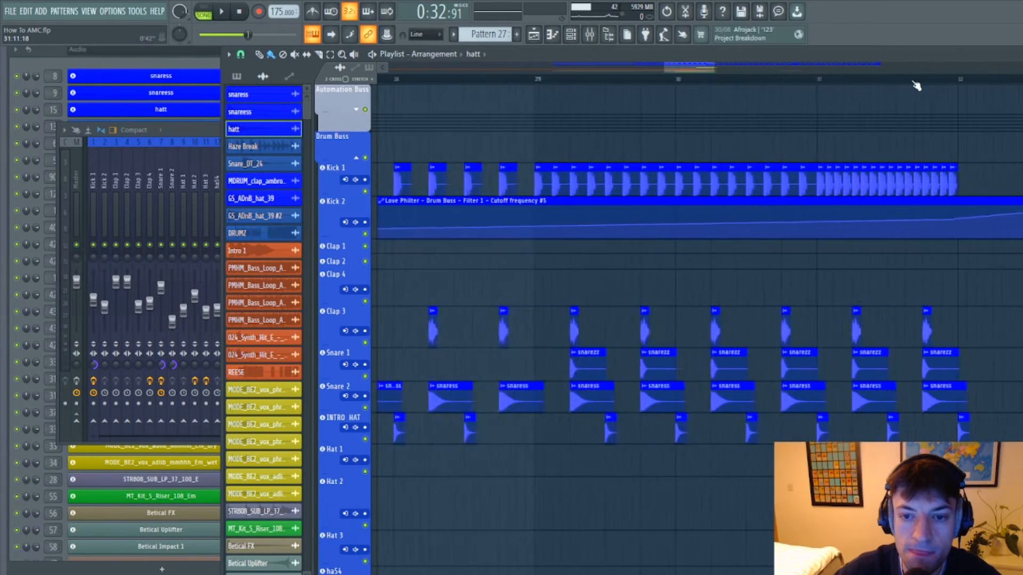
pyautogui.click(271, 54)
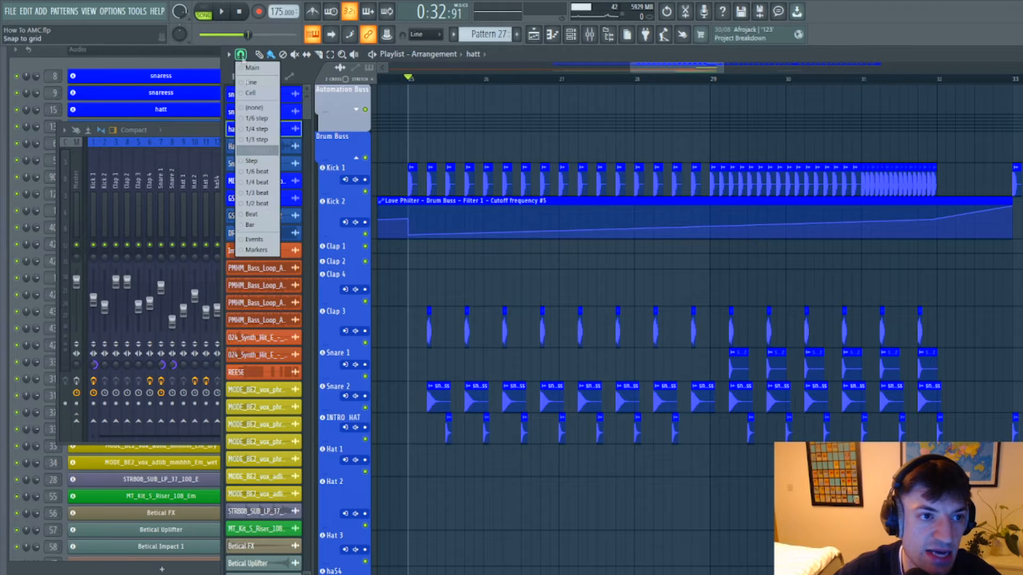
pyautogui.click(256, 225)
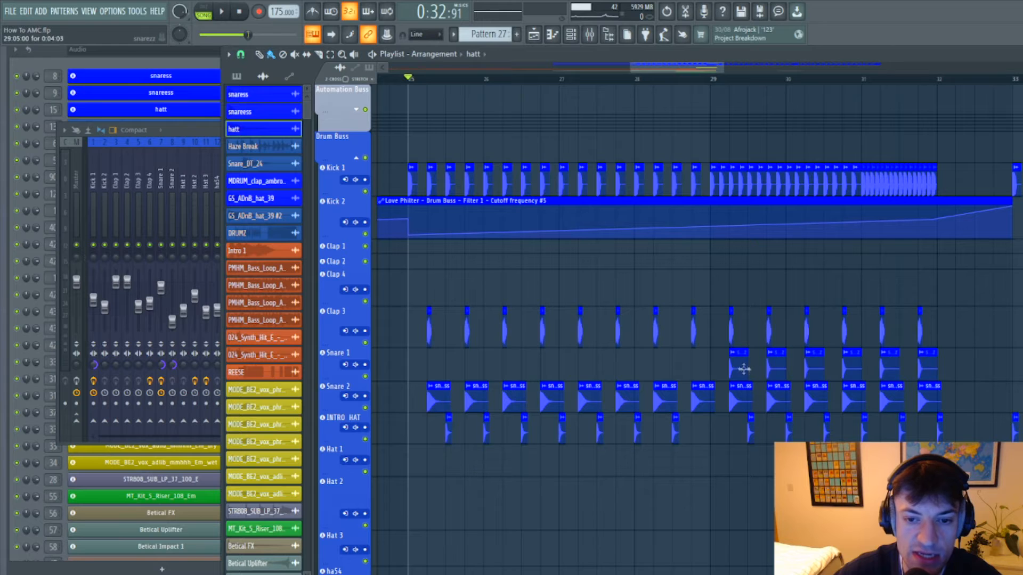
# Play the drum build-up from bar 29 into bar 32, following the snare, hat and break tracks, and stop playback
pyautogui.click(710, 81)
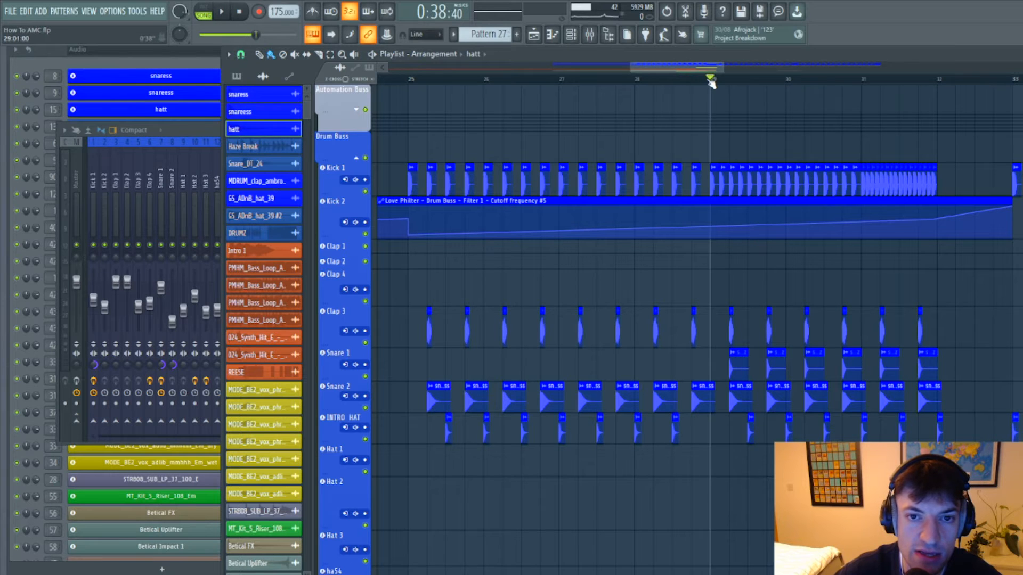
pyautogui.scroll(-2, 714, 84)
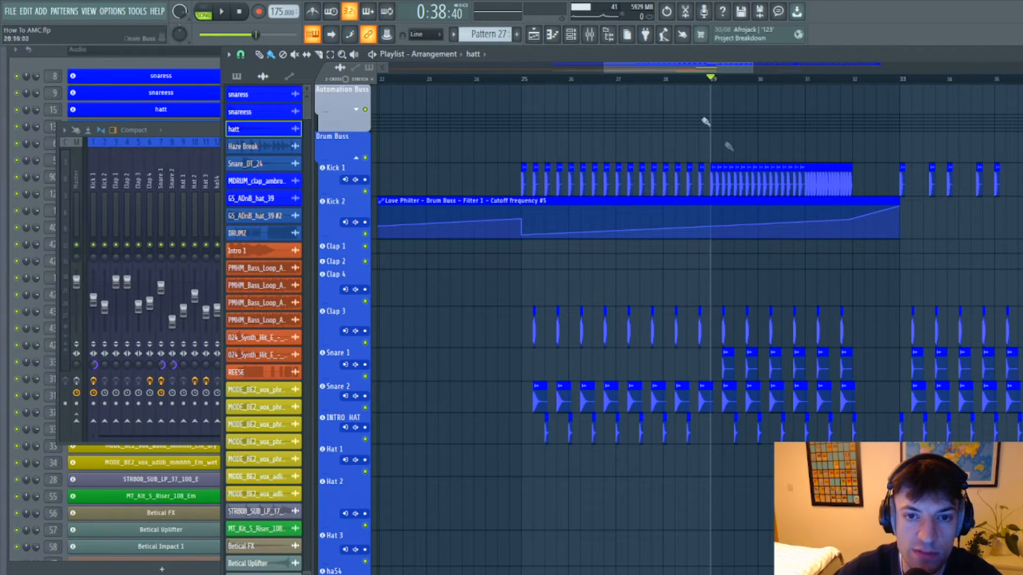
pyautogui.press('space')
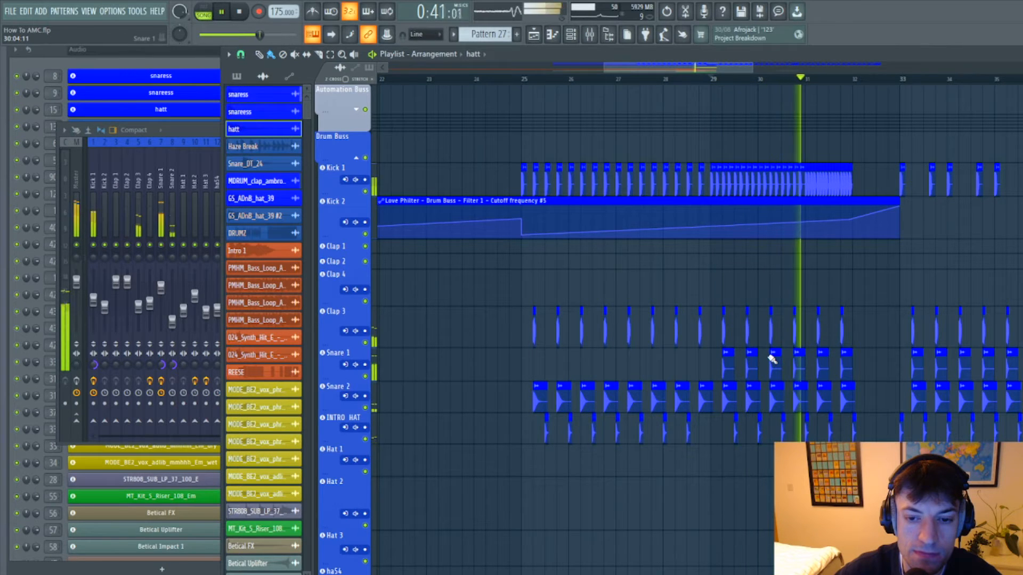
pyautogui.scroll(-3, 771, 361)
pyautogui.scroll(-7, 770, 360)
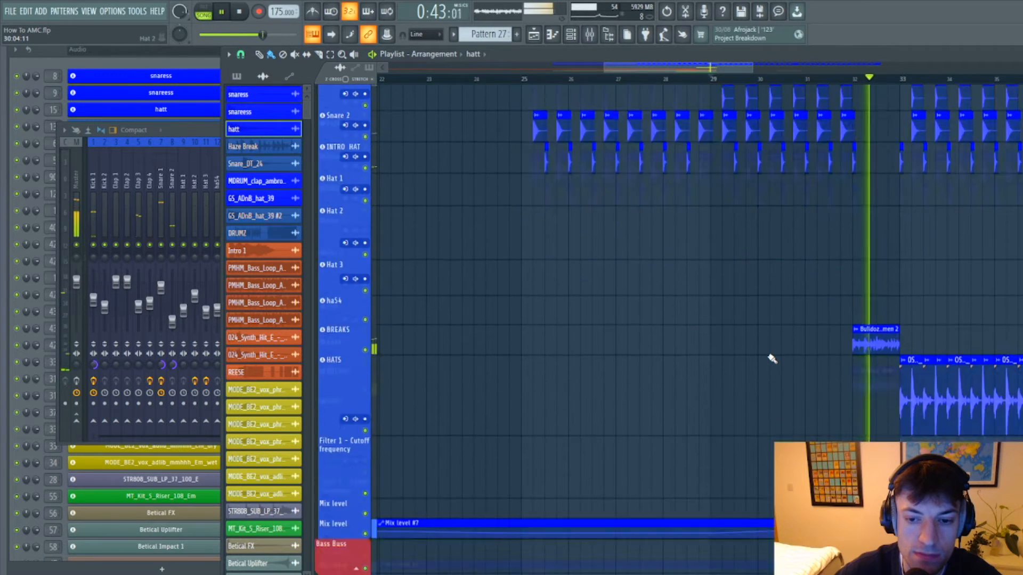
pyautogui.scroll(5, 771, 360)
pyautogui.press('space')
pyautogui.scroll(3, 556, 261)
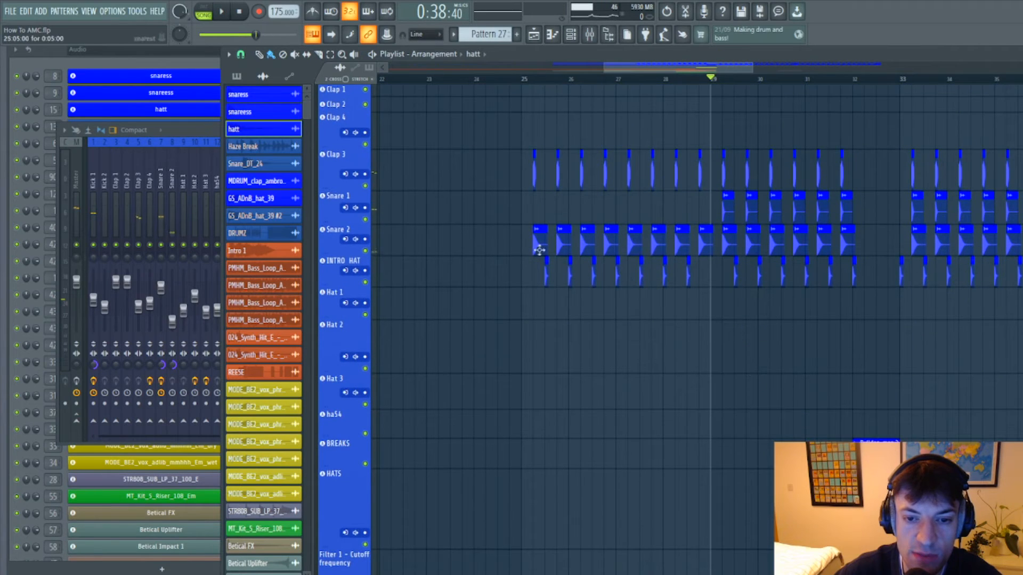
# Examine the clap, snare and hat clips from bar 25, move the playhead to bar 32 and briefly play from there
pyautogui.scroll(3, 532, 84)
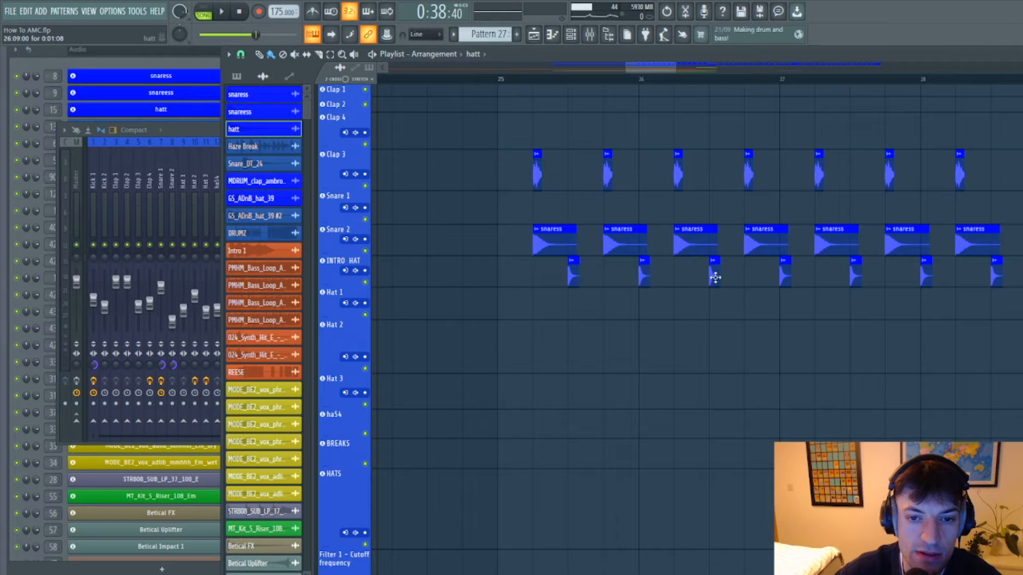
pyautogui.moveTo(672, 68); pyautogui.dragTo(715, 69)
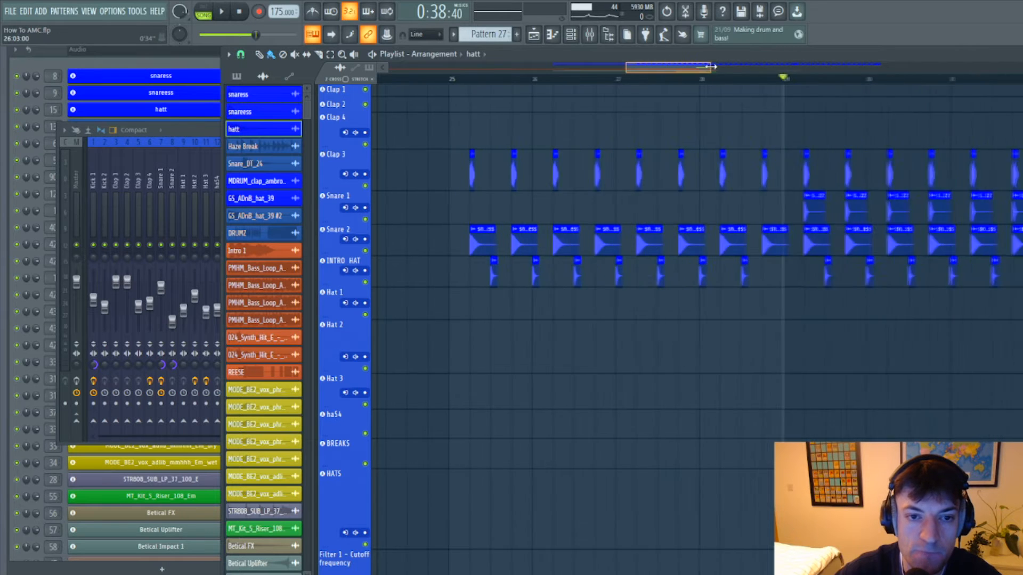
pyautogui.hscroll(2, 715, 76)
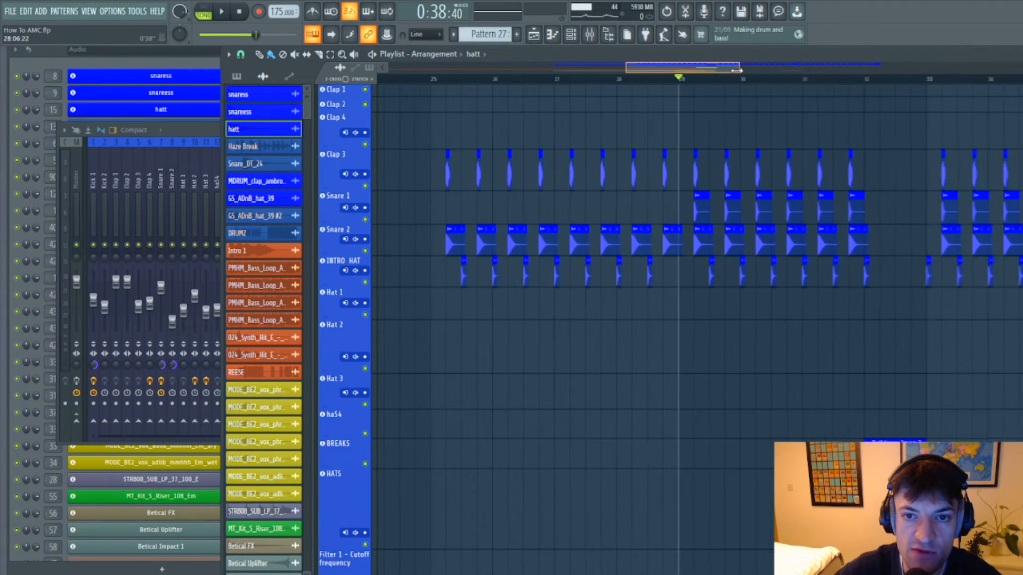
pyautogui.scroll(3, 815, 82)
pyautogui.click(784, 76)
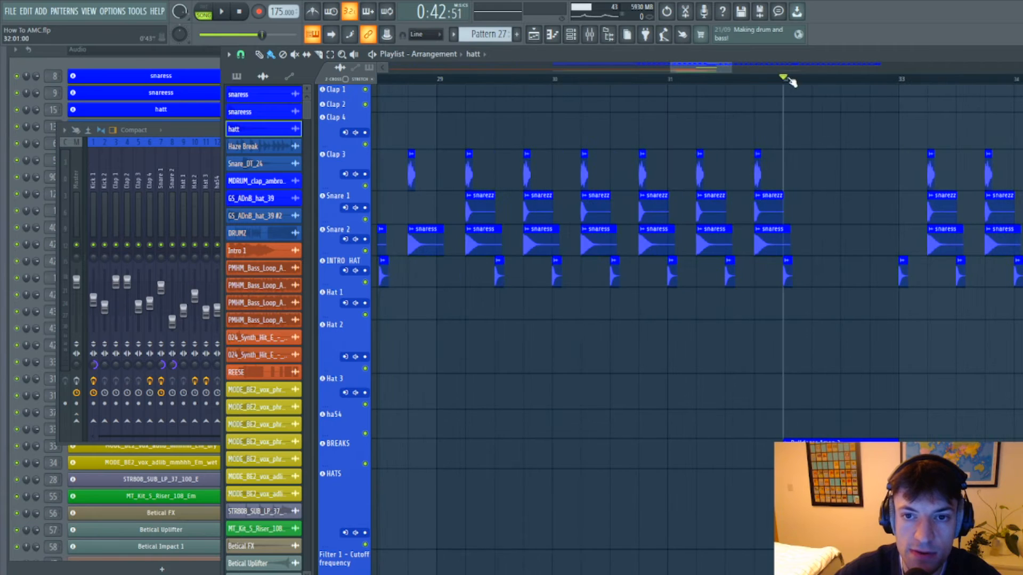
pyautogui.press('space')
pyautogui.press('space')
# View the Bulldozer Amen 2 clip's settings on the BREAKS track, close them and audition the break from bar 32
pyautogui.scroll(-3, 803, 345)
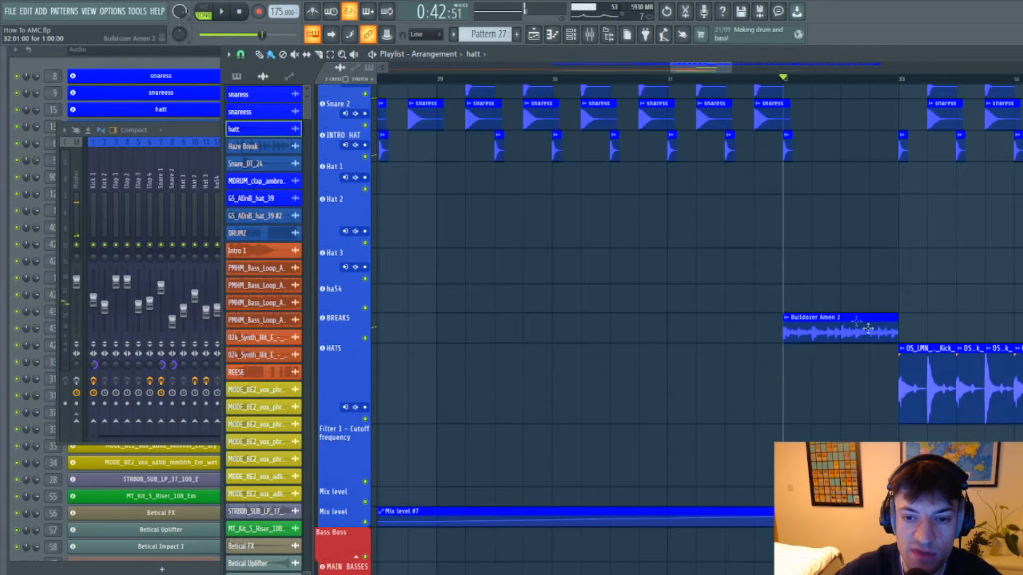
pyautogui.doubleClick(806, 332)
pyautogui.press('space')
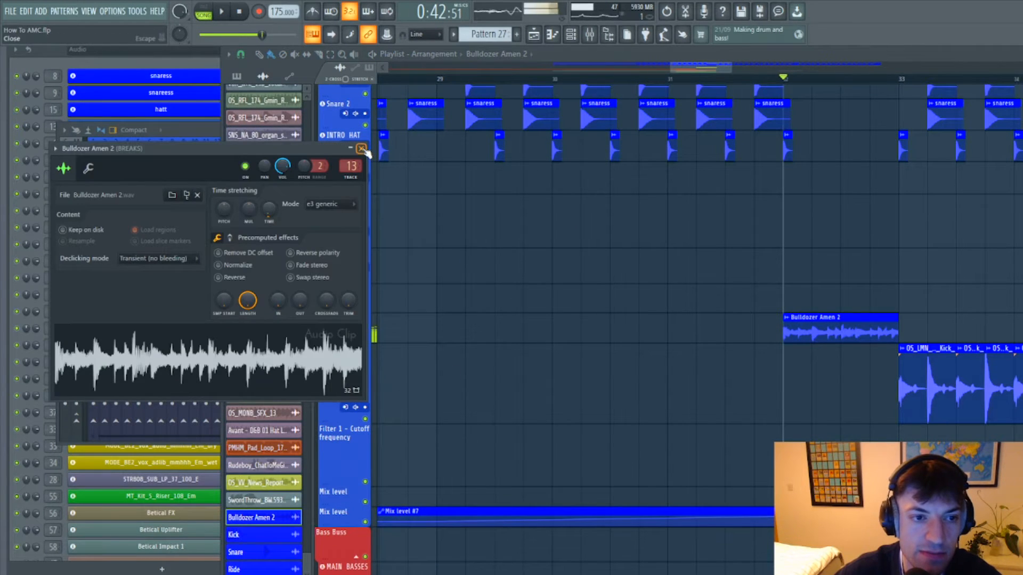
pyautogui.click(356, 165)
pyautogui.press('space')
pyautogui.press('space')
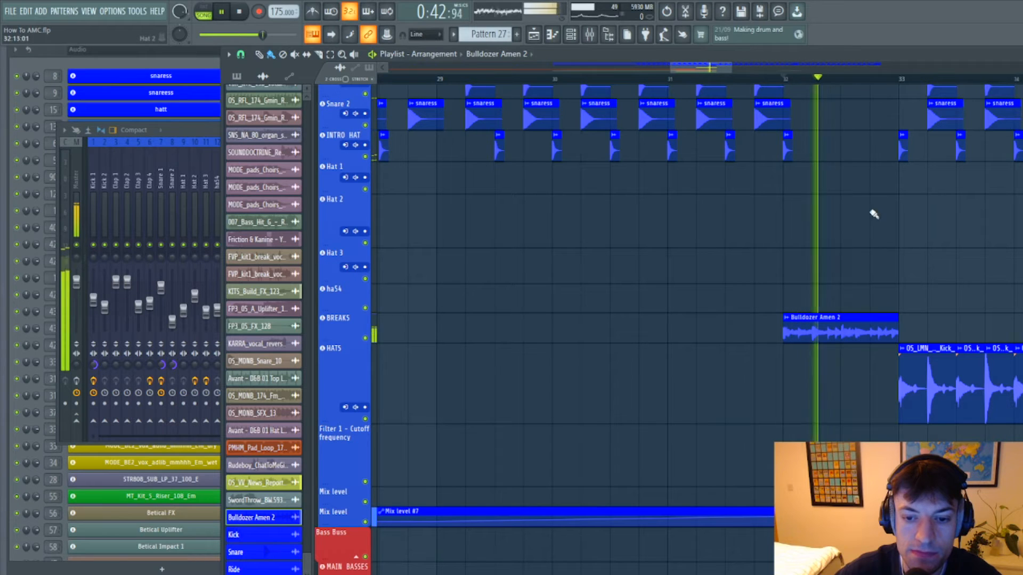
pyautogui.press('space')
# Reset the time stretching of the OS_VV_News_Report_1 vocal clip and play it from bar 31
pyautogui.scroll(7, 828, 201)
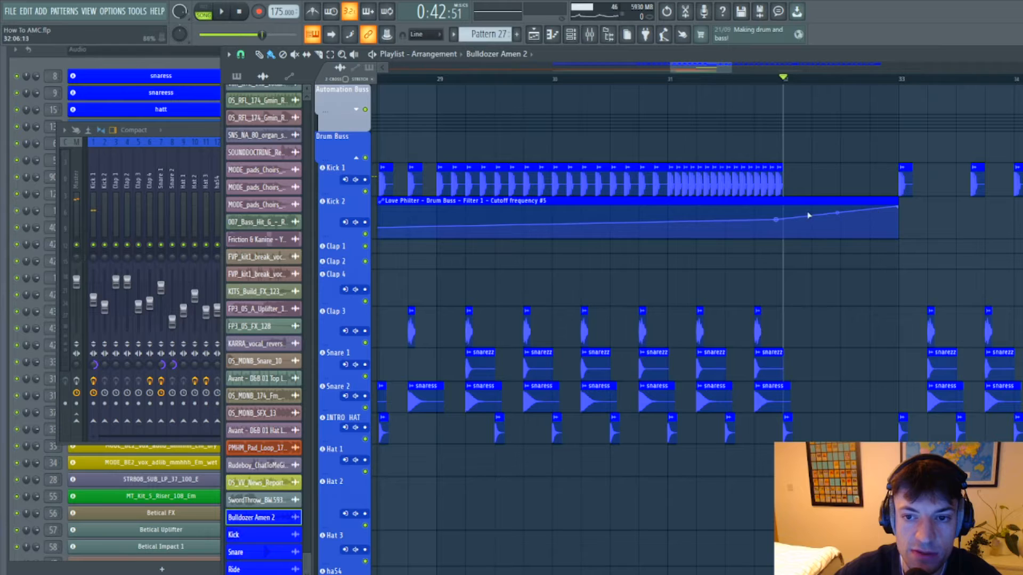
pyautogui.scroll(-7, 799, 276)
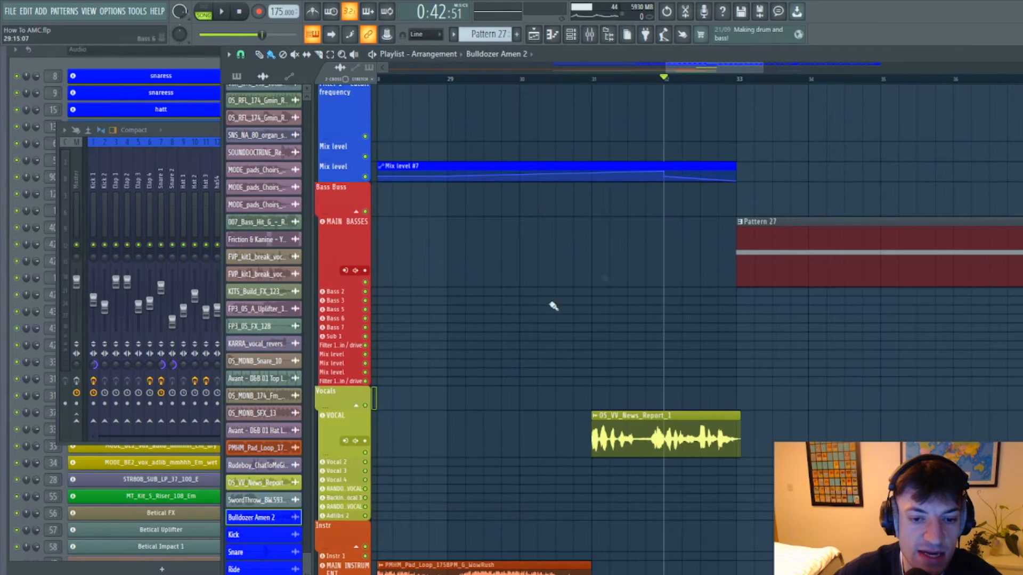
pyautogui.click(596, 78)
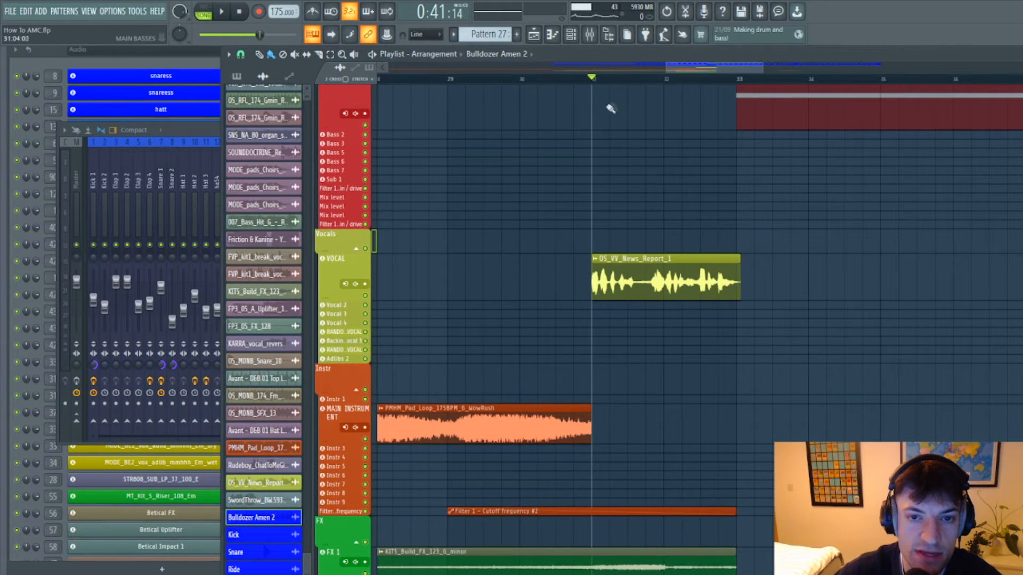
pyautogui.doubleClick(633, 273)
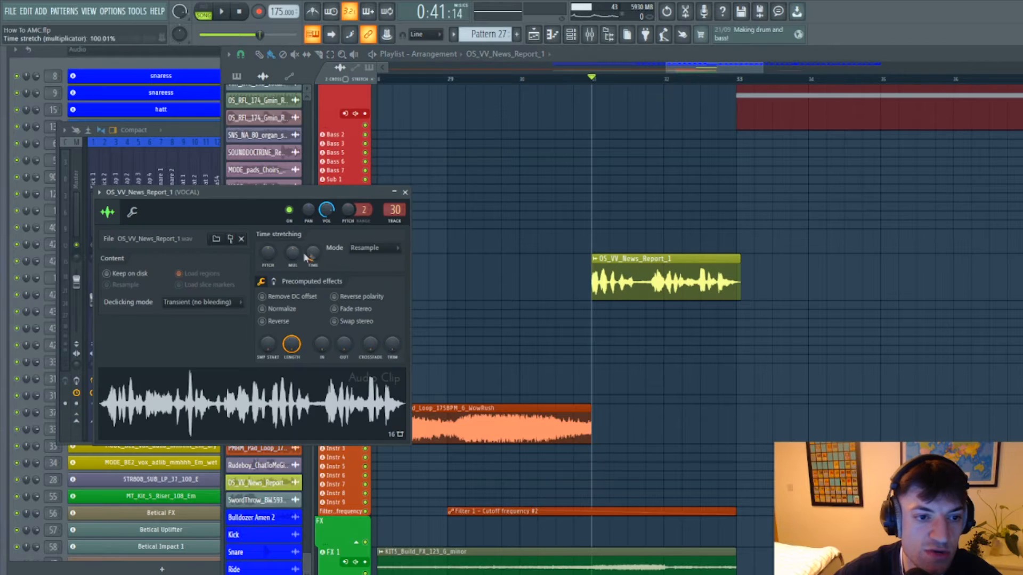
pyautogui.click(405, 192)
pyautogui.press('space')
pyautogui.press('space')
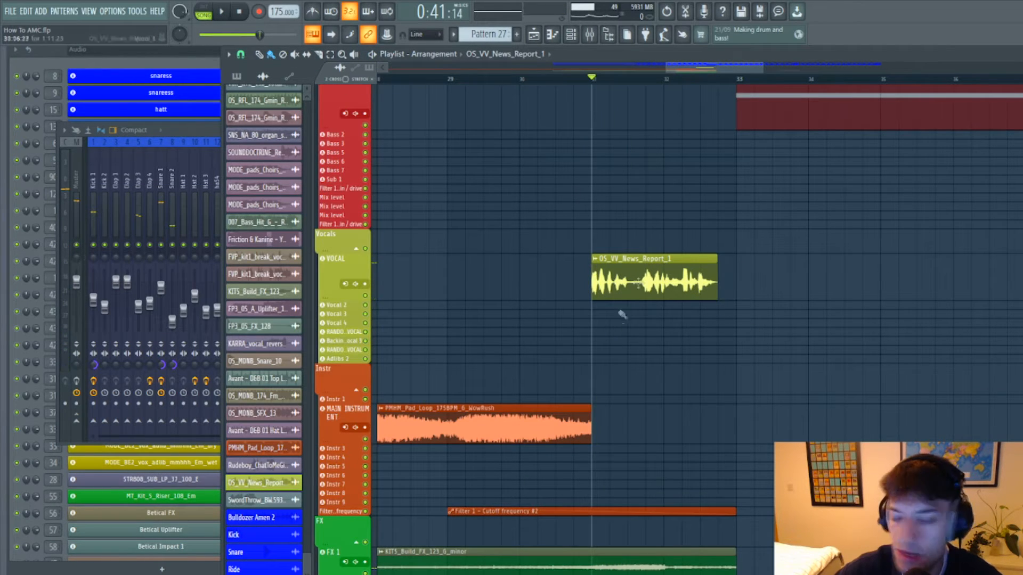
# With the playlist's snap set to none, stretch the news report vocal clip to just past bar 33 and play it back
pyautogui.click(241, 55)
pyautogui.click(256, 109)
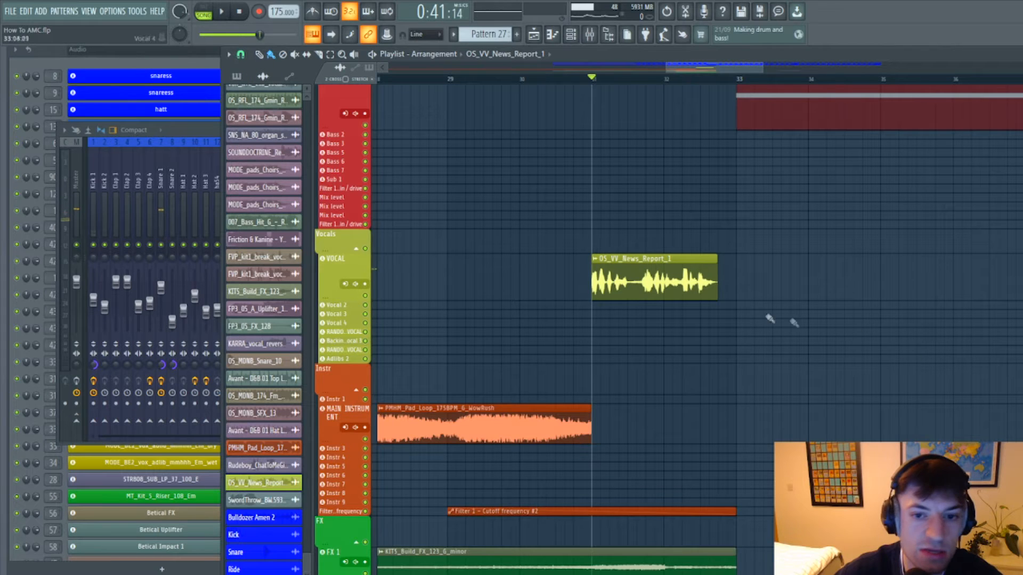
pyautogui.scroll(3, 678, 84)
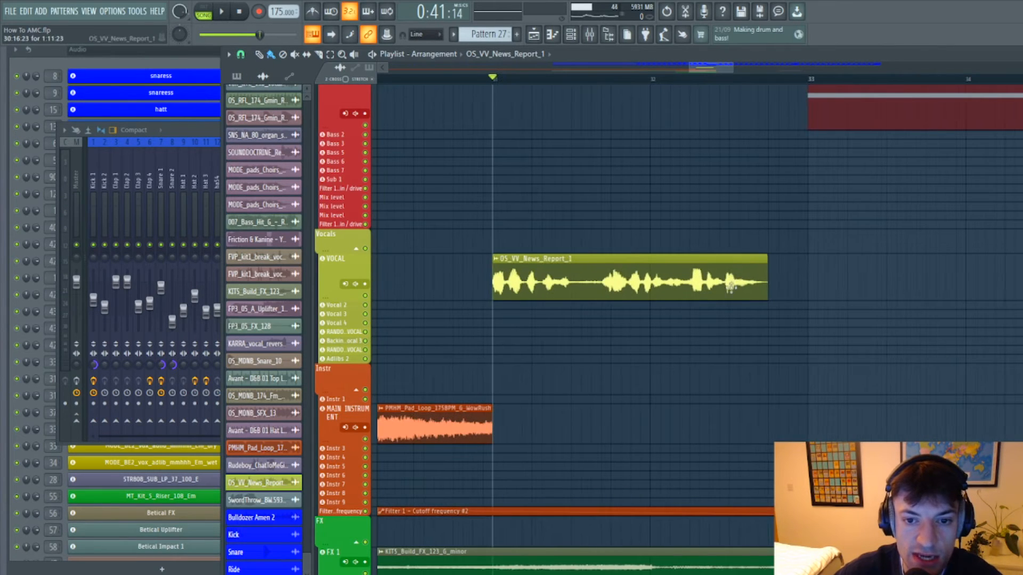
pyautogui.moveTo(769, 290); pyautogui.dragTo(818, 302)
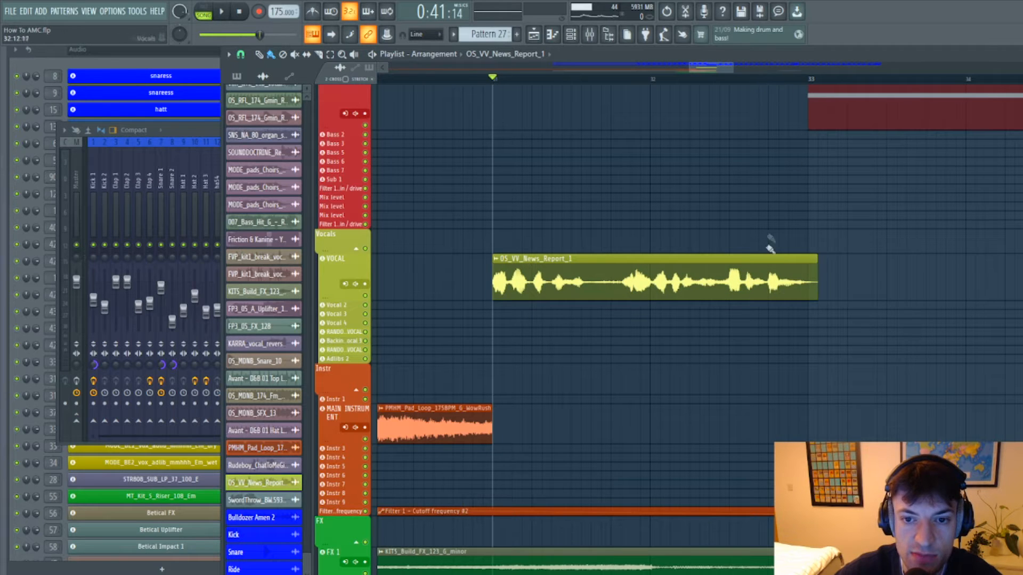
pyautogui.press('space')
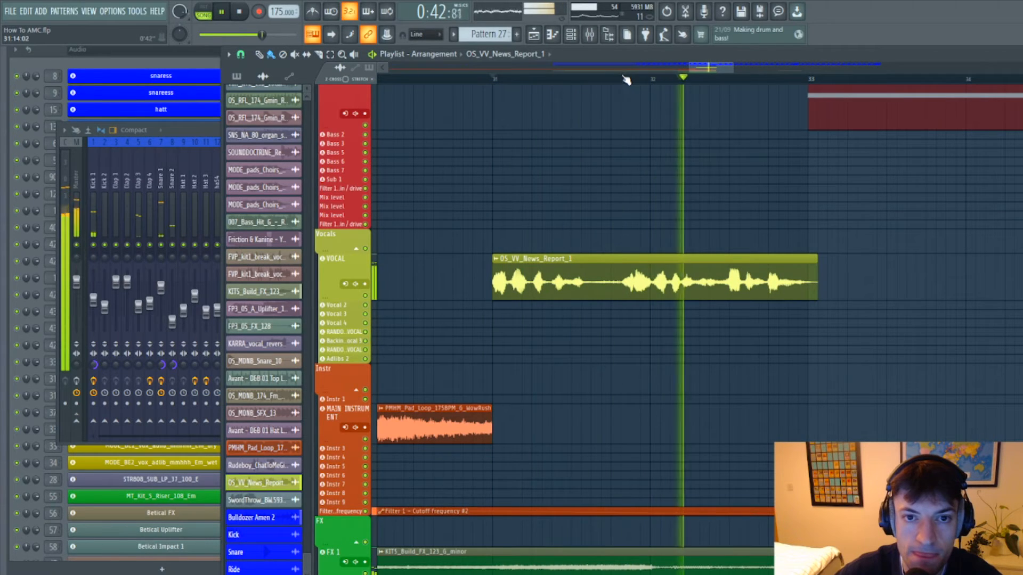
pyautogui.press('space')
# Open the news report vocal clip's settings, view the available time-stretching modes and close the settings
pyautogui.scroll(-3, 628, 85)
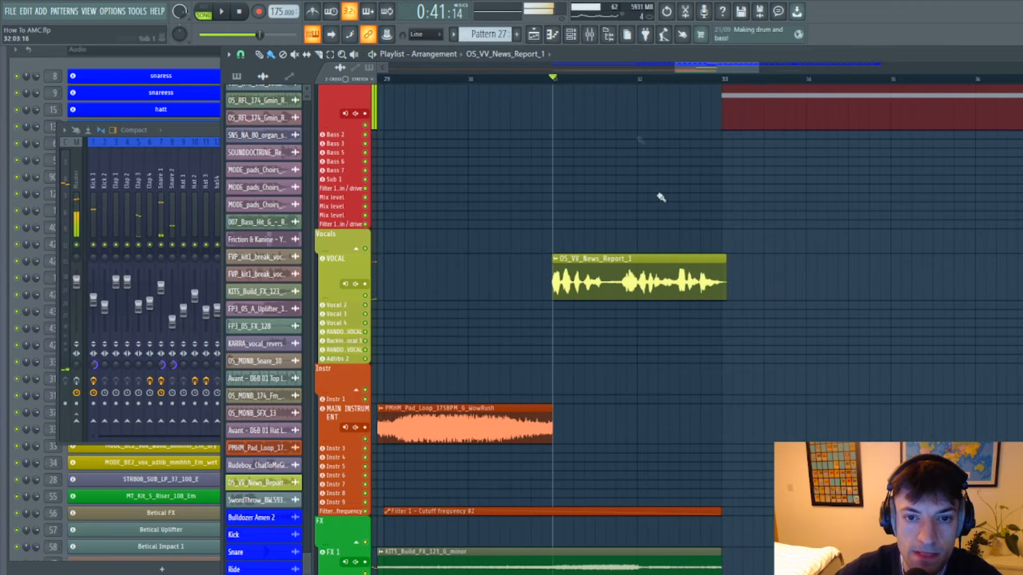
pyautogui.doubleClick(601, 261)
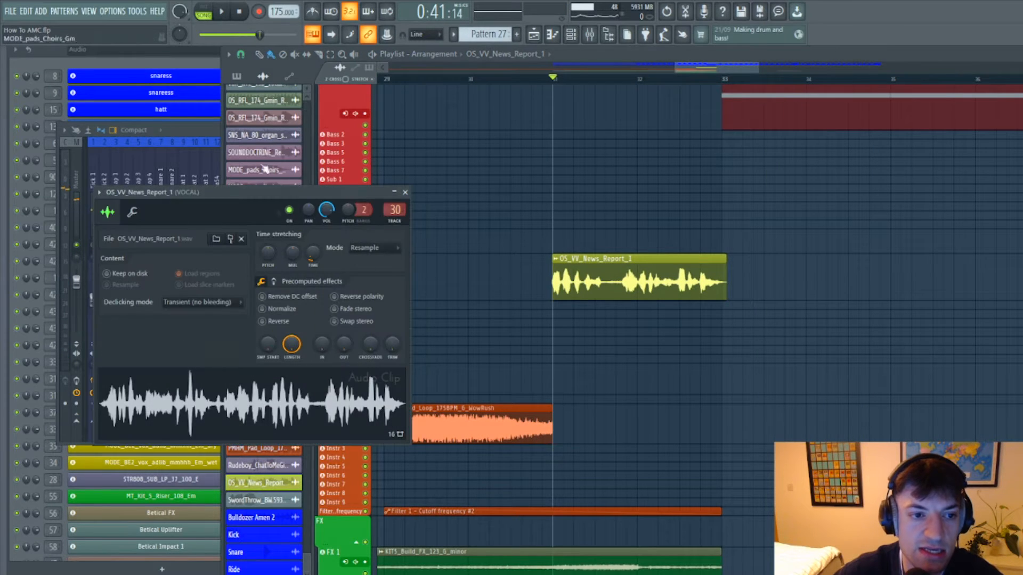
pyautogui.click(367, 254)
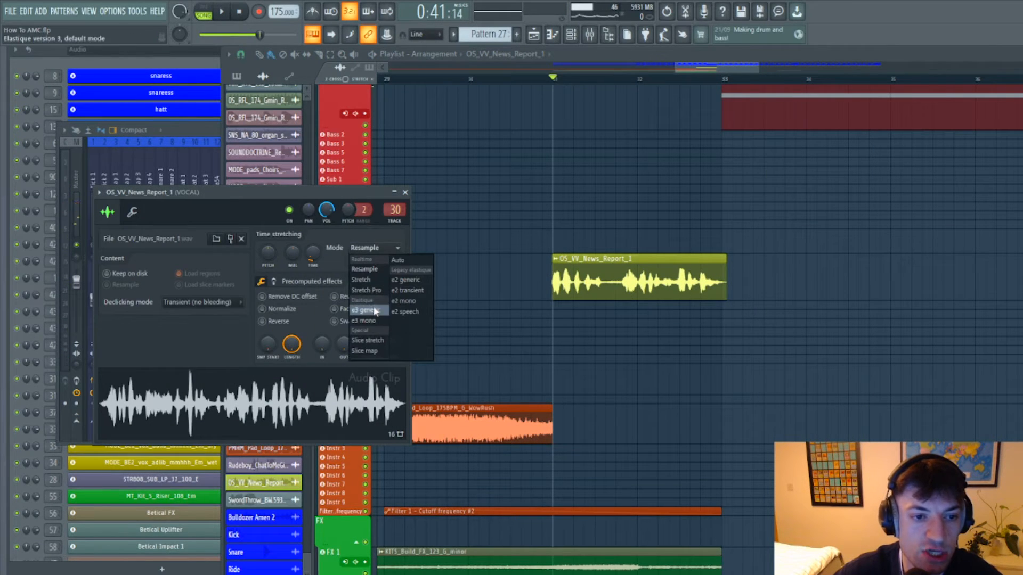
pyautogui.click(404, 193)
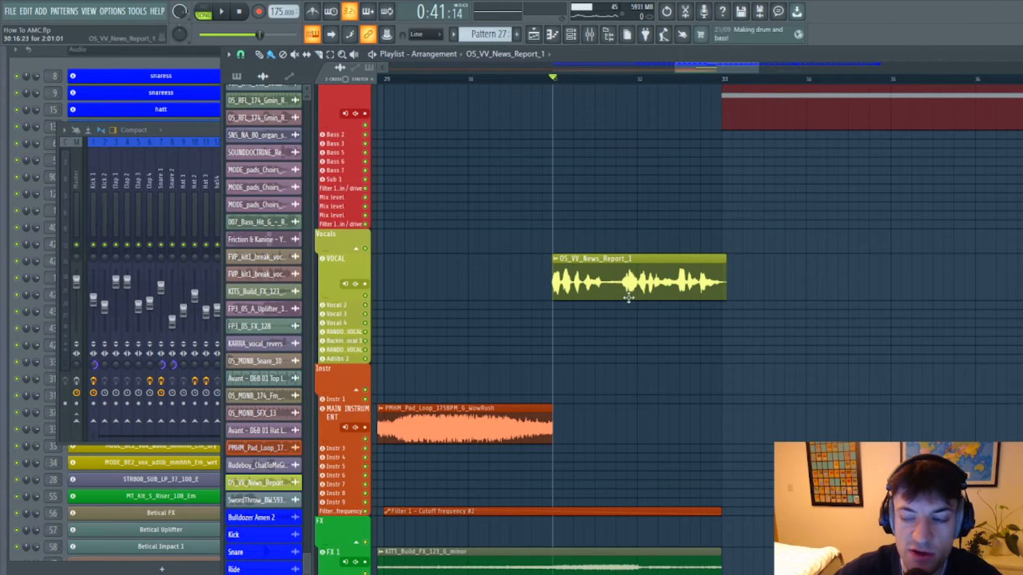
# Enlarge the instrument bus's Filter 1 cutoff frequency automation track and play the build-up from bar 29 with snapping back on
pyautogui.scroll(-5, 575, 182)
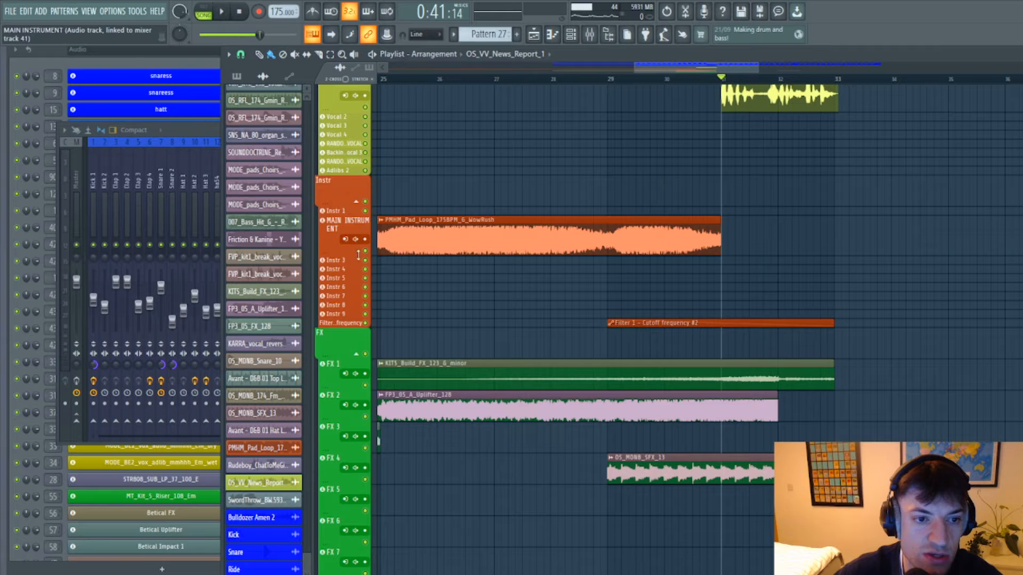
pyautogui.moveTo(358, 327); pyautogui.dragTo(358, 373)
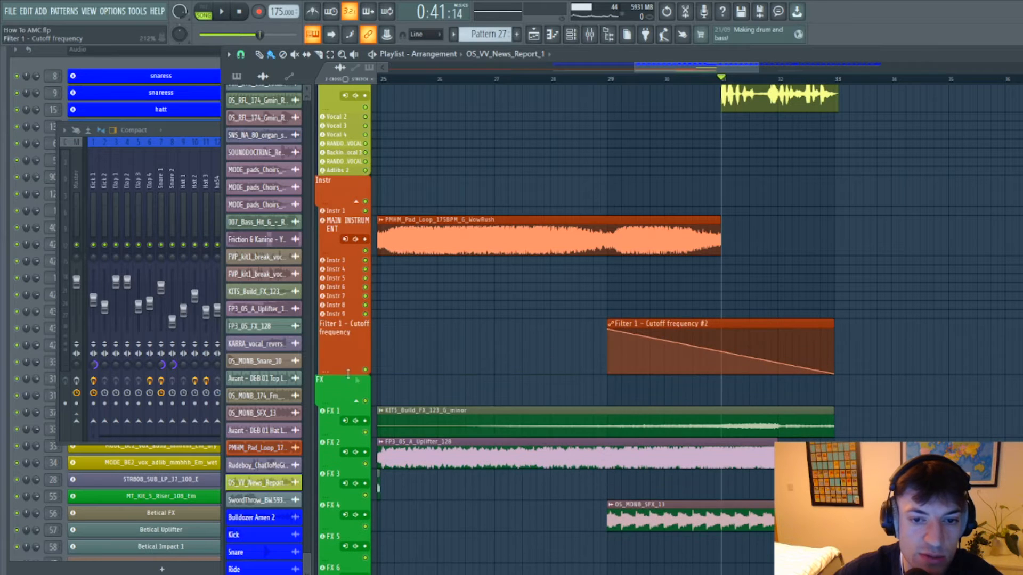
pyautogui.click(607, 80)
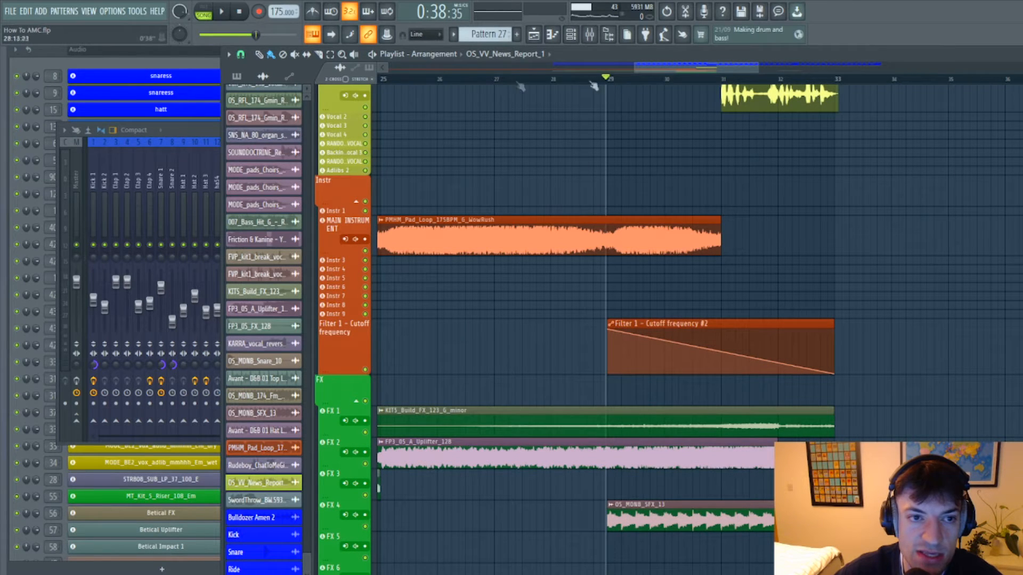
pyautogui.click(229, 55)
pyautogui.click(608, 80)
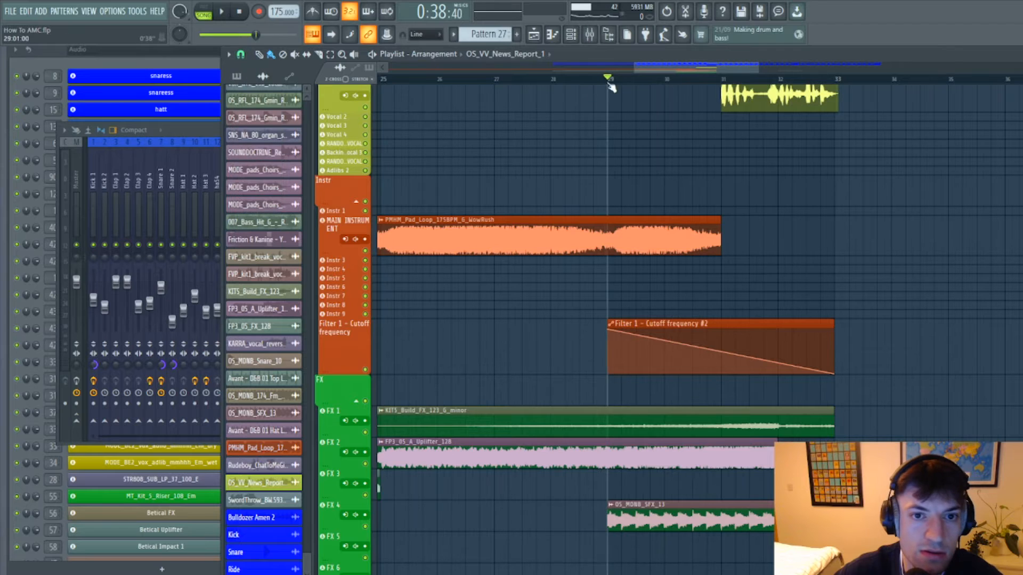
pyautogui.scroll(2, 762, 90)
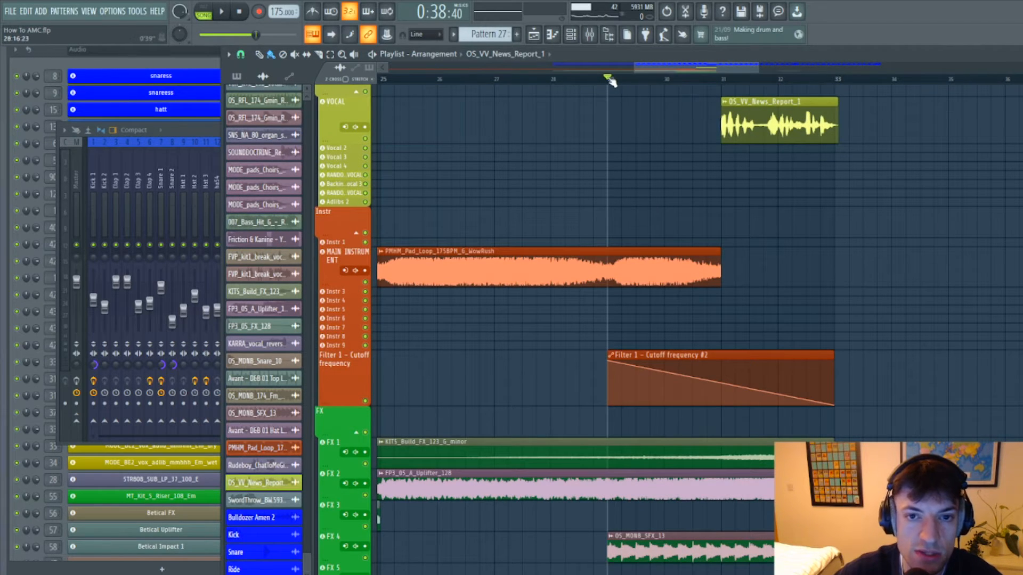
pyautogui.press('space')
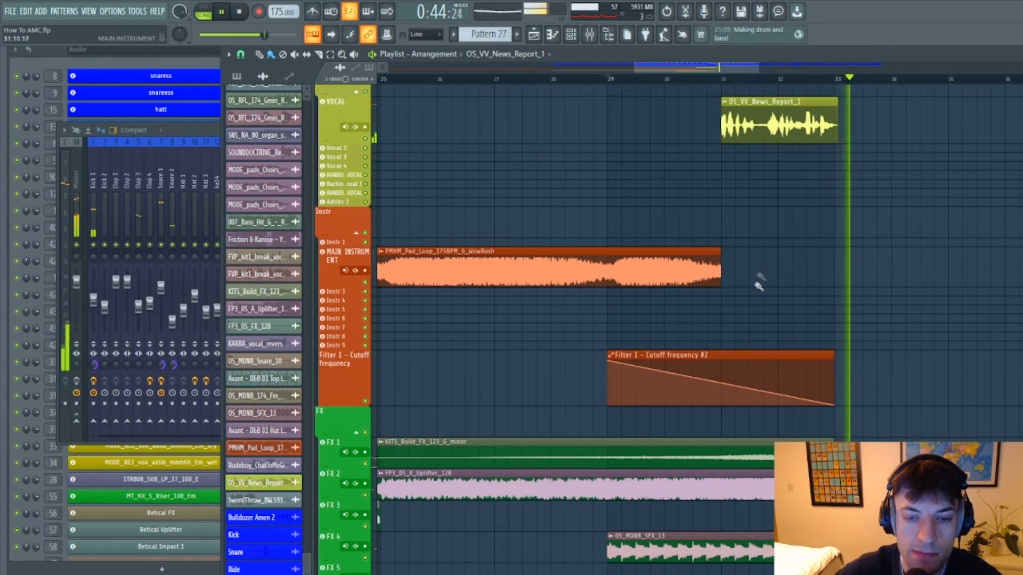
# Stop the build-up and audition the OS_MONB_SFX_13 effect on its own by soloing FX 4, restoring the other tracks after listening
pyautogui.press('space')
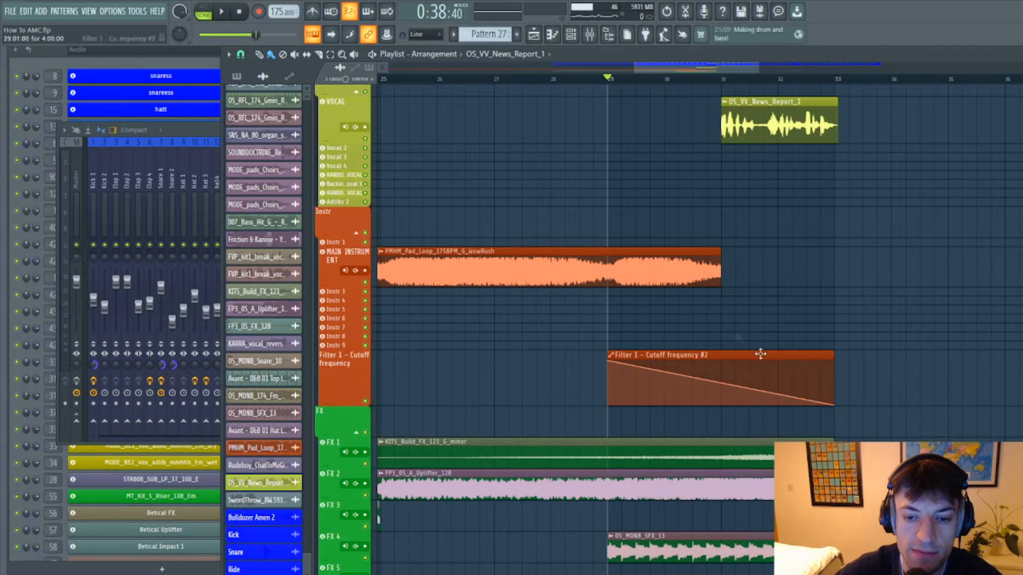
pyautogui.scroll(-6, 738, 337)
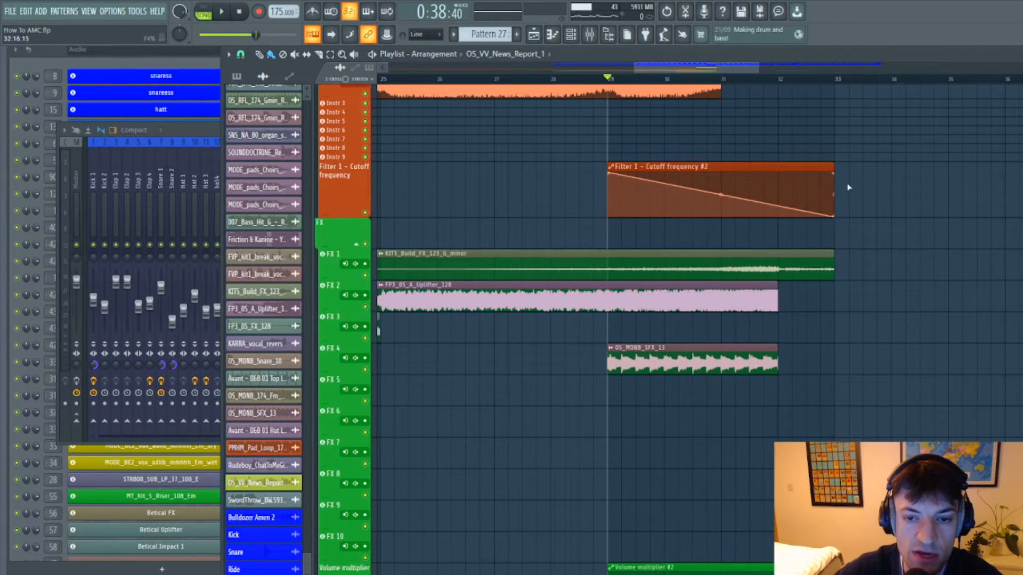
pyautogui.keyDown('ctrl'); pyautogui.click(365, 369); pyautogui.keyUp('ctrl')
pyautogui.press('space')
pyautogui.press('space')
pyautogui.keyDown('ctrl'); pyautogui.click(365, 369); pyautogui.keyUp('ctrl')
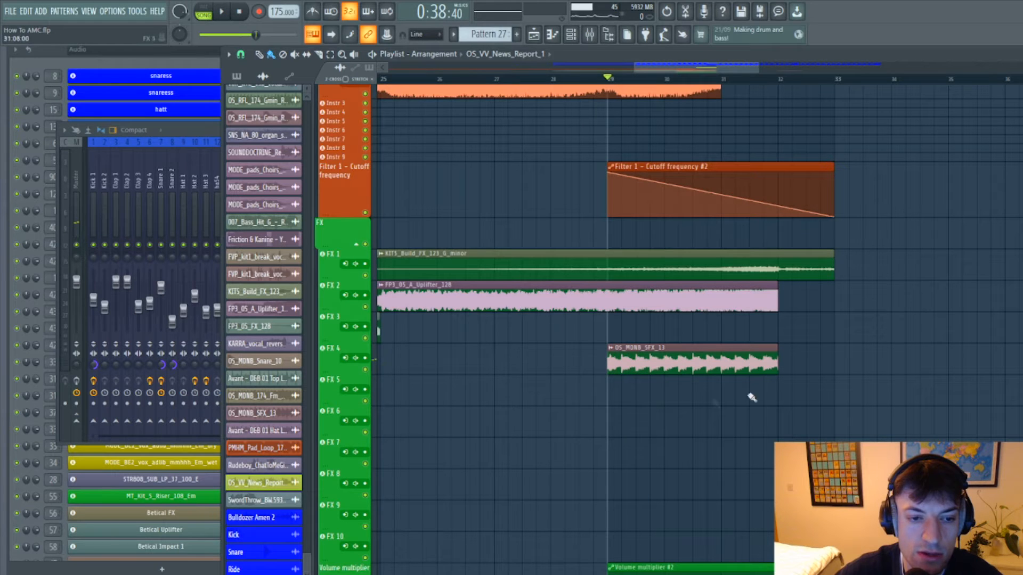
pyautogui.scroll(-4, 799, 373)
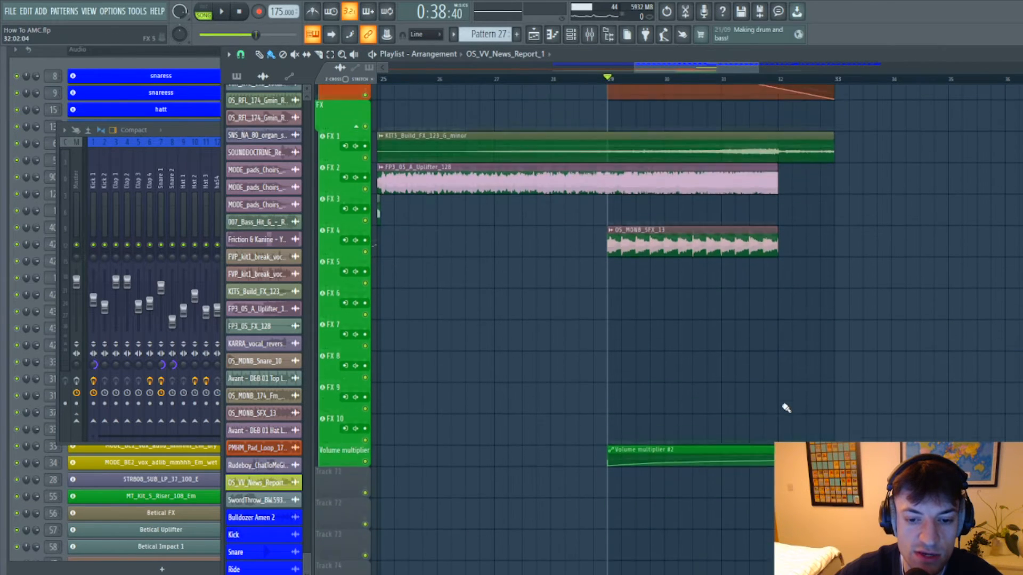
pyautogui.scroll(7, 746, 263)
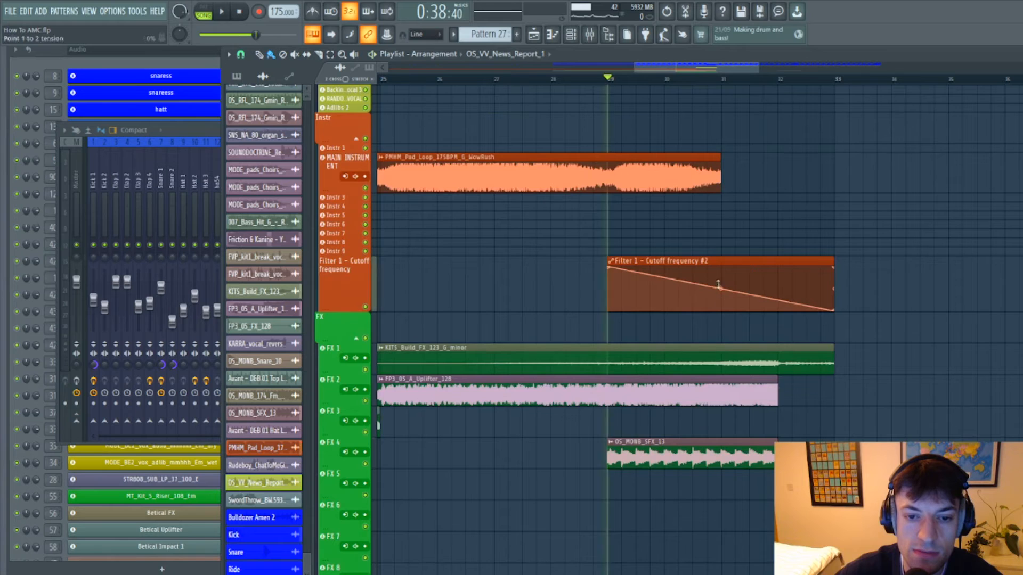
# Play the build-up from bar 29, show the VOCAL track's effects chain in the mixer, and stop playback
pyautogui.press('space')
pyautogui.scroll(3, 761, 229)
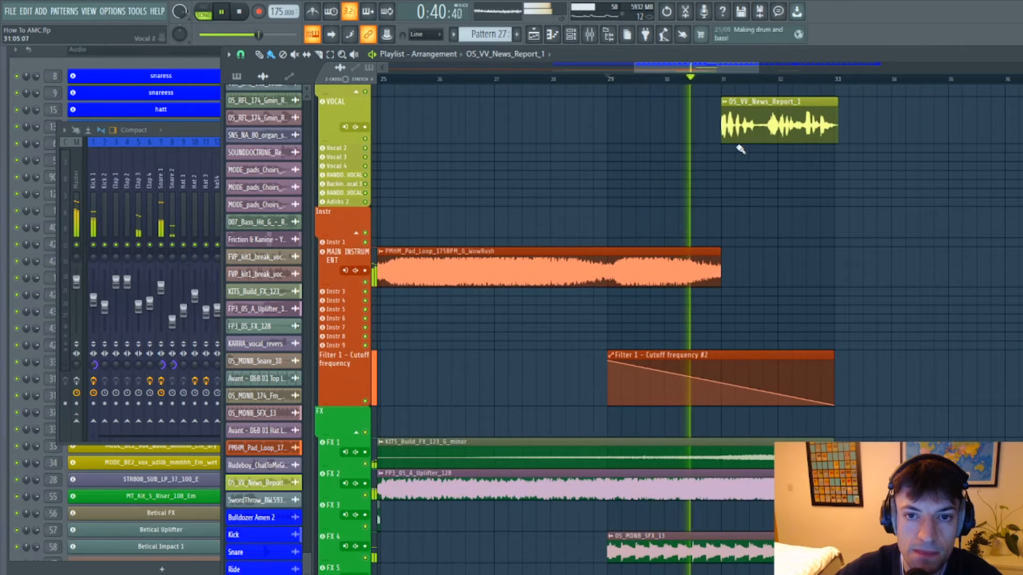
pyautogui.click(590, 35)
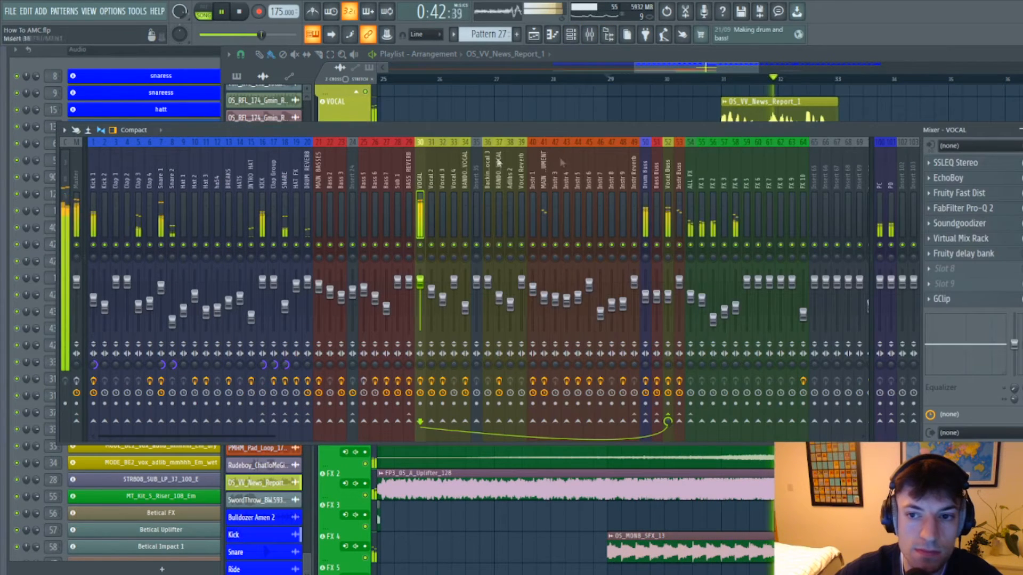
pyautogui.press('space')
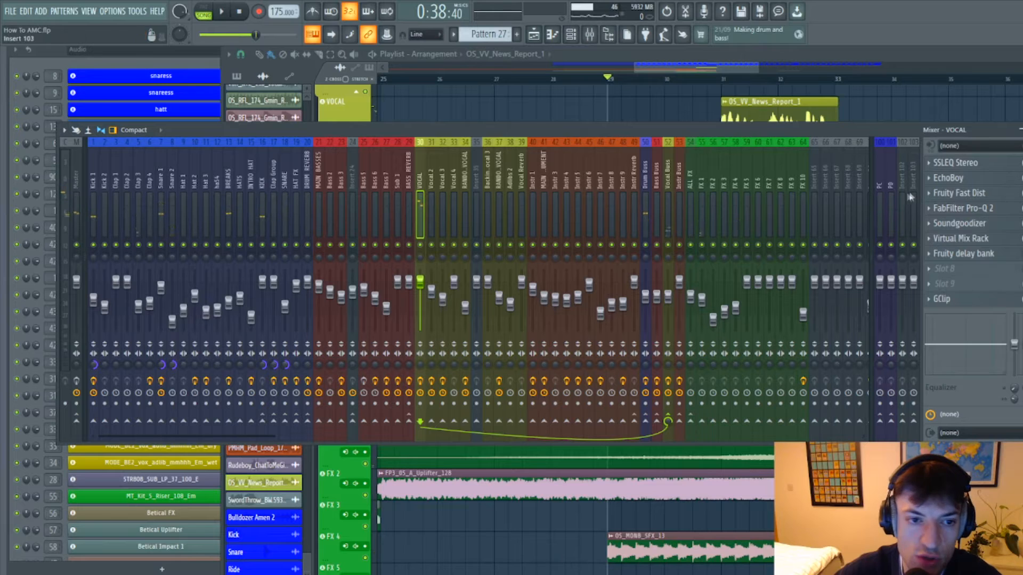
# View the VOCAL channel's EchoBoy, FabFilter Pro-Q 2 and Virtual Mix Rack settings, closing each plugin after viewing
pyautogui.click(953, 178)
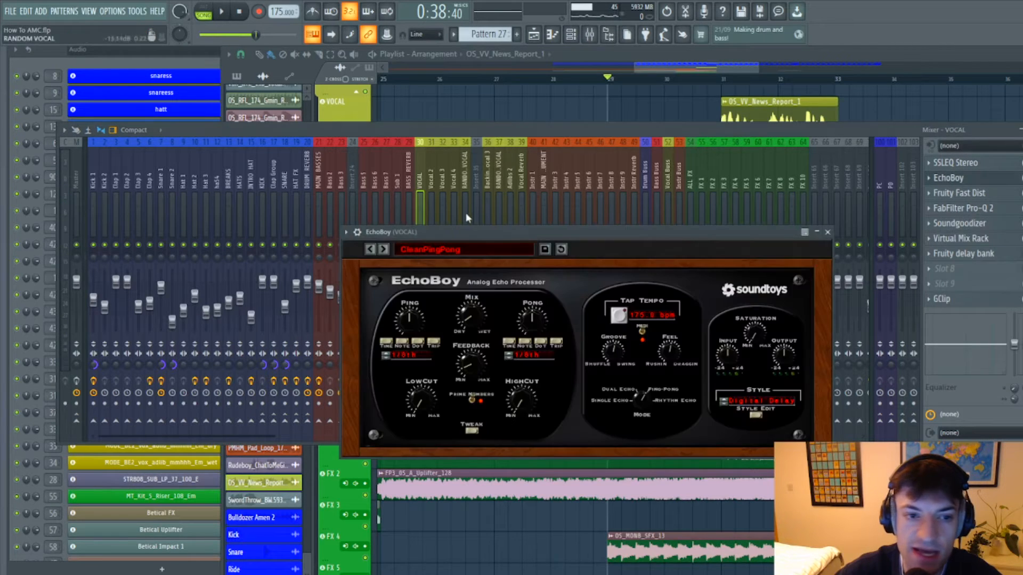
pyautogui.click(827, 233)
pyautogui.click(975, 208)
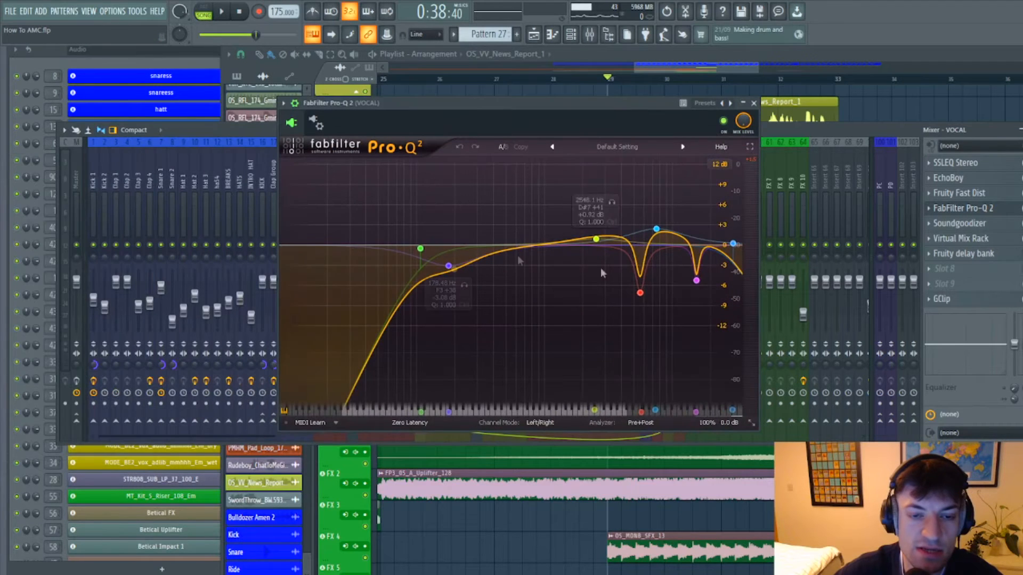
pyautogui.click(754, 103)
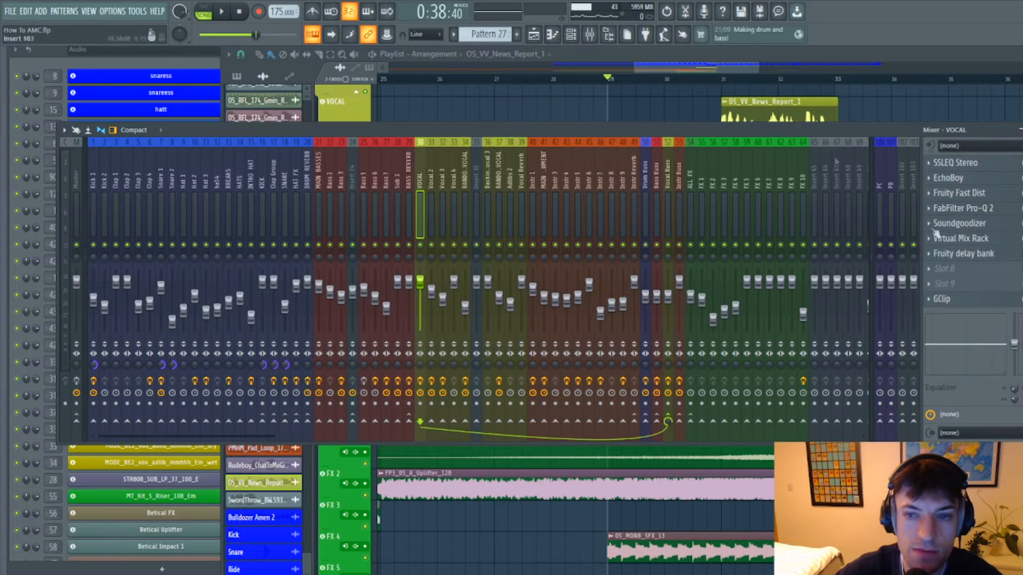
pyautogui.click(970, 241)
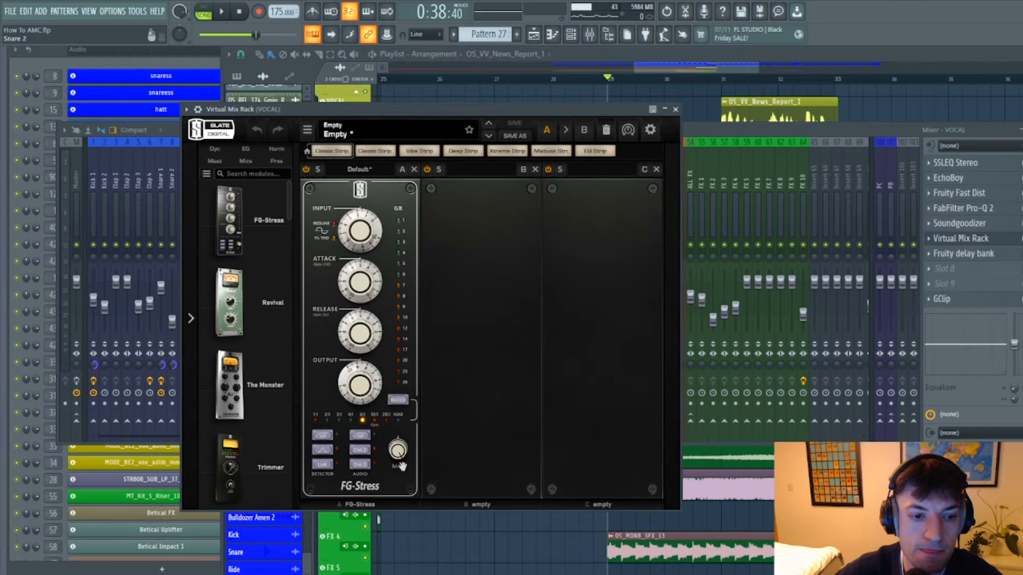
pyautogui.click(675, 110)
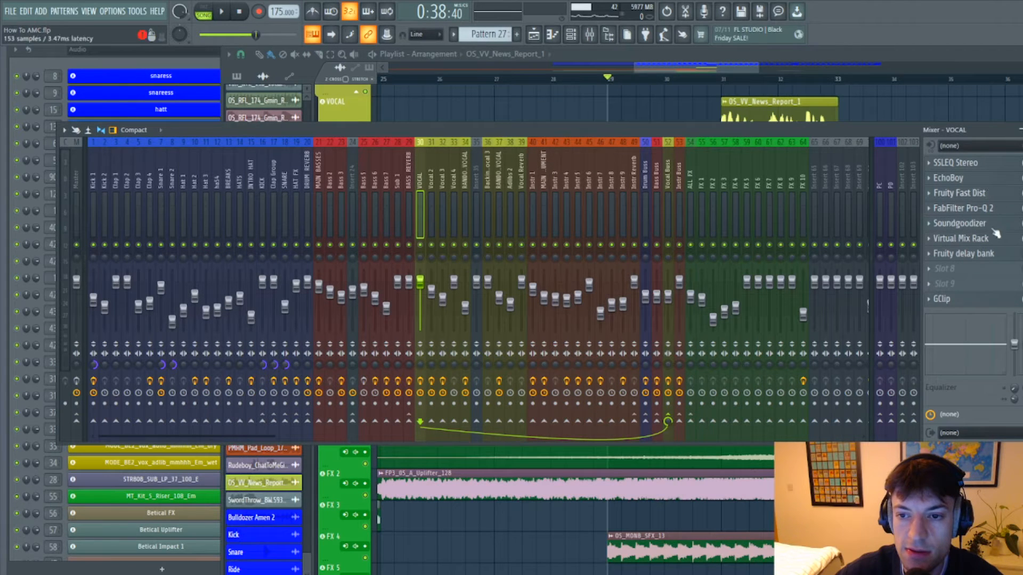
# View the VOCAL channel's SSLEQ Stereo and Soundgoodizer settings, close both plugins and return to the playlist
pyautogui.click(989, 165)
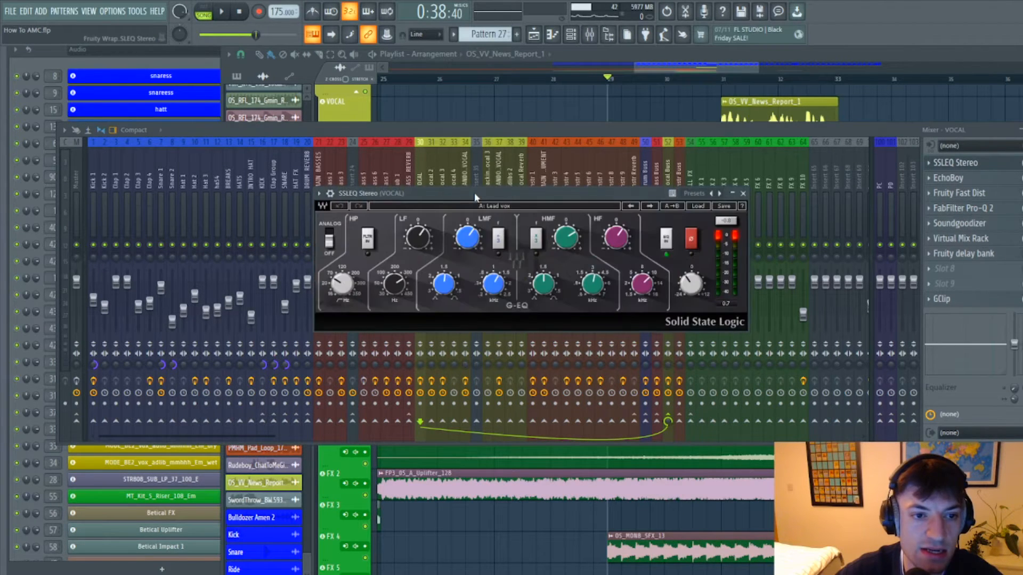
pyautogui.moveTo(474, 193); pyautogui.dragTo(484, 172)
pyautogui.click(752, 173)
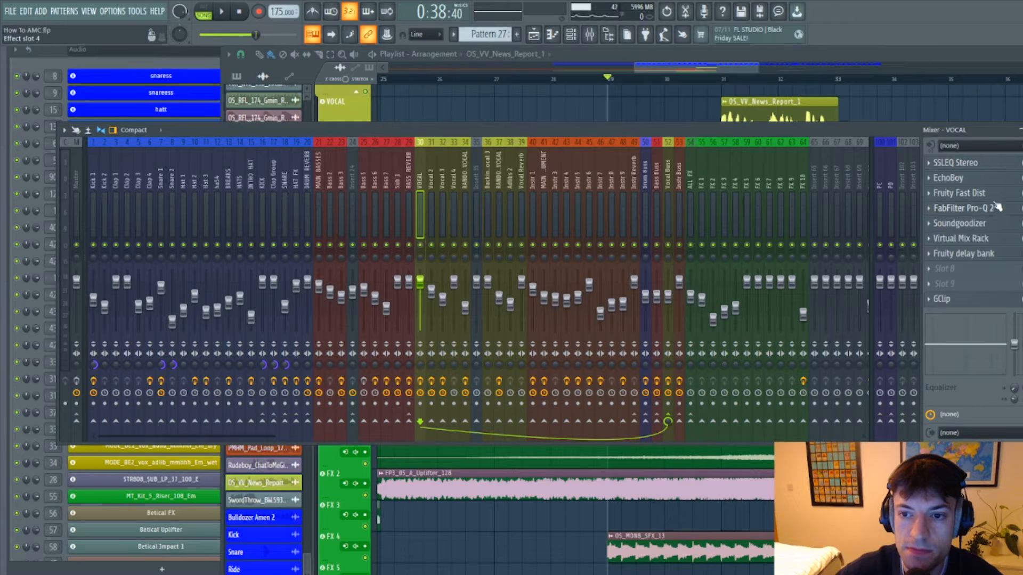
pyautogui.click(959, 223)
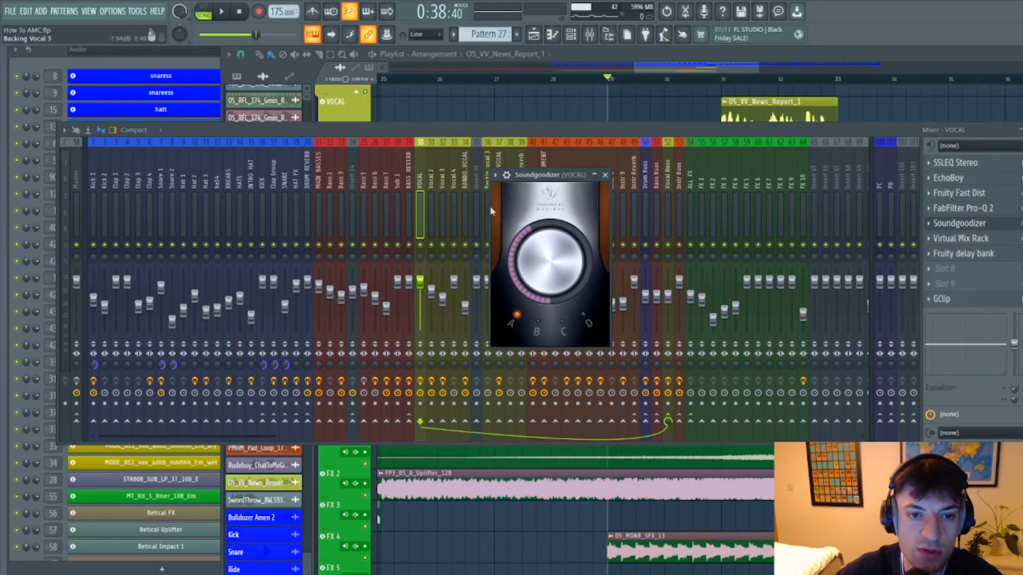
pyautogui.click(605, 174)
pyautogui.click(616, 89)
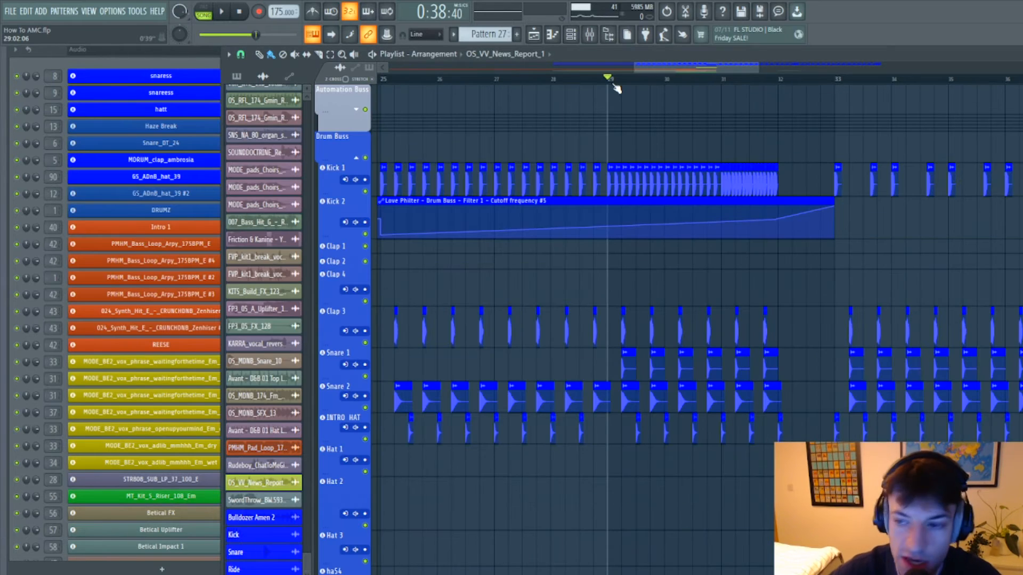
# Open the sample settings of the kick roll's first Kick clip at bar 29, view its waveform and length, and close them
pyautogui.scroll(-1, 616, 89)
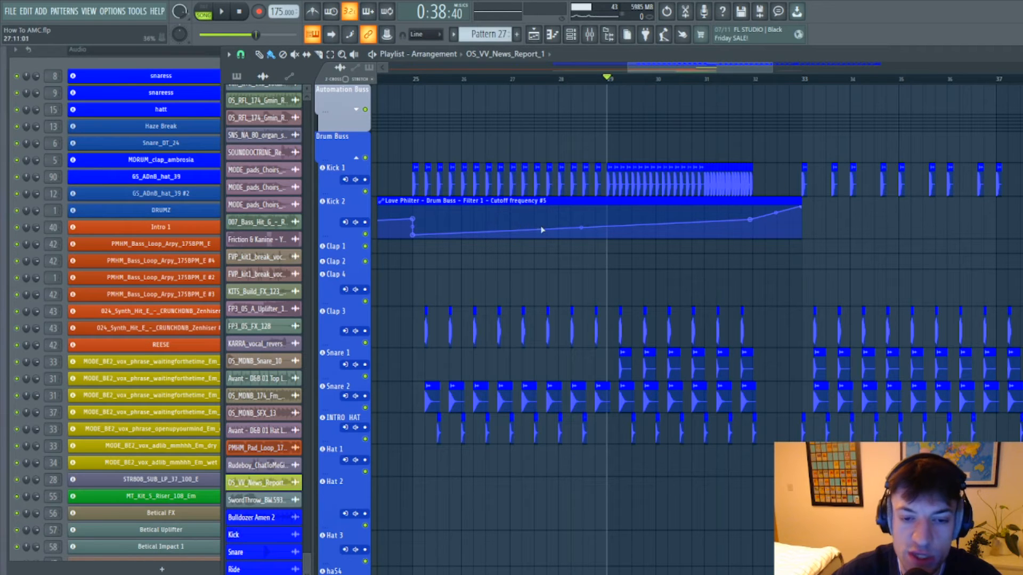
pyautogui.scroll(4, 632, 84)
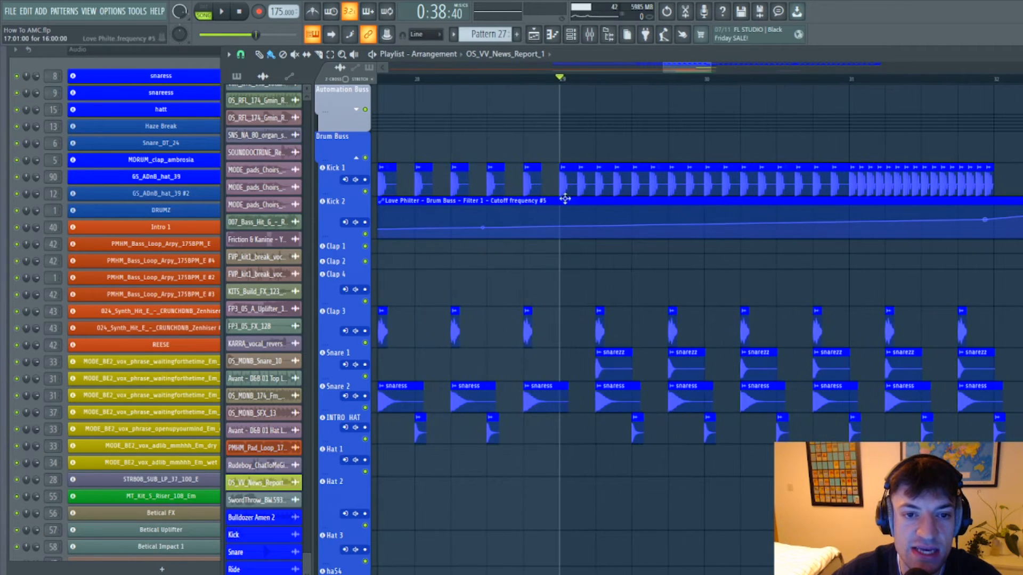
pyautogui.doubleClick(565, 184)
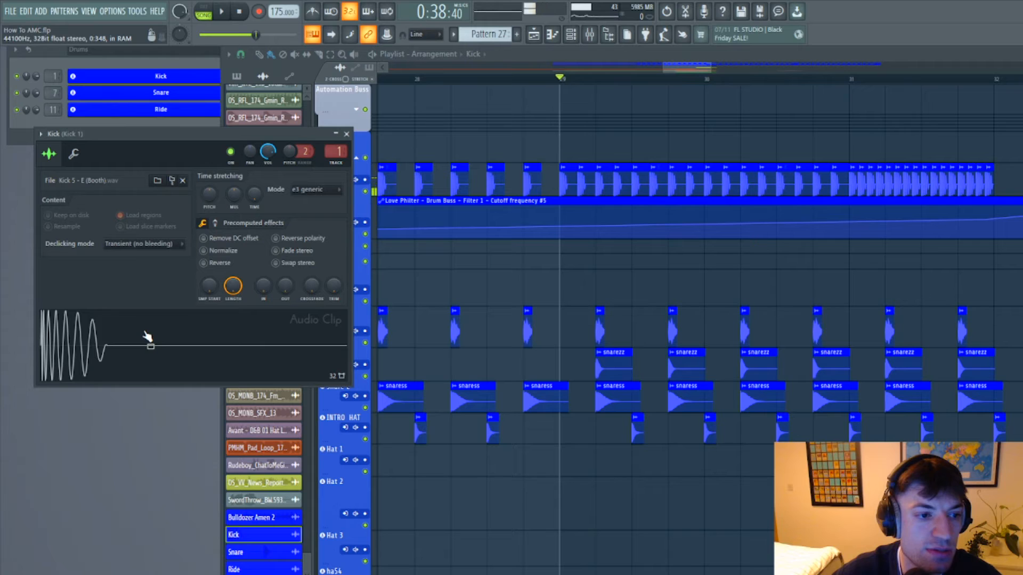
pyautogui.click(349, 133)
pyautogui.scroll(-3, 598, 91)
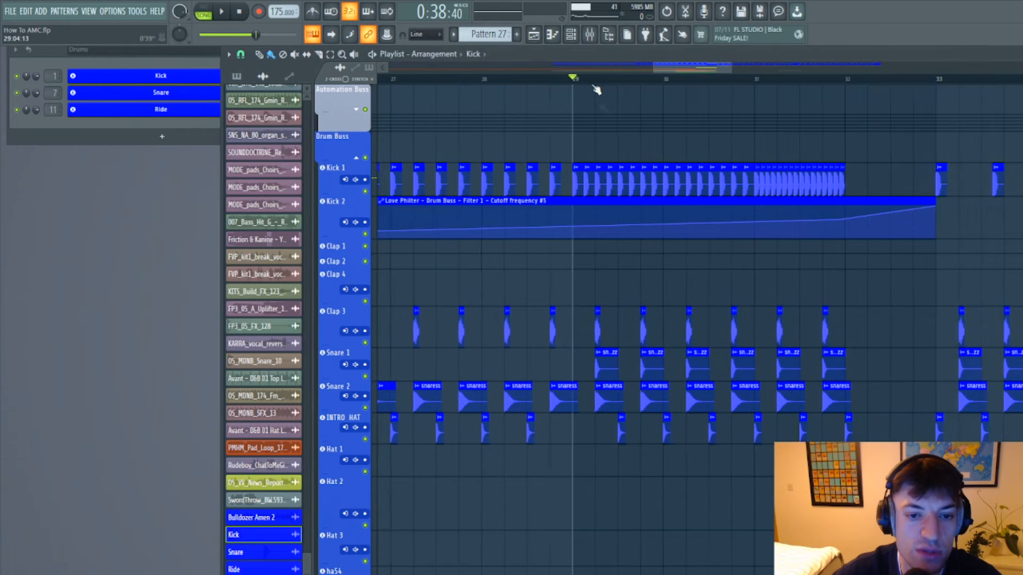
# Review the intro and build-up arrangement across the drum, vocal, instrument and FX tracks, including their automation clips
pyautogui.scroll(-3, 646, 365)
pyautogui.scroll(-6, 645, 364)
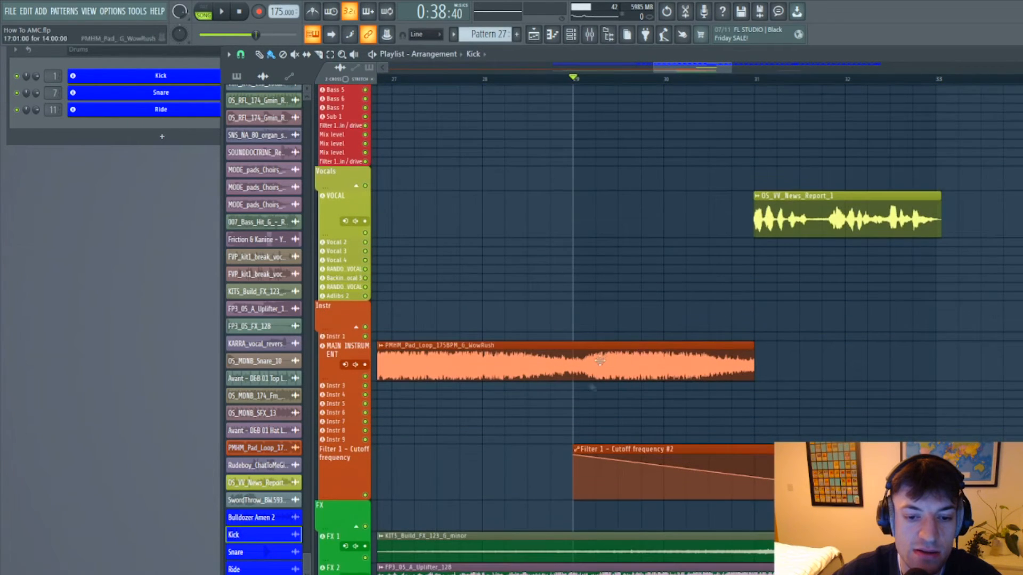
pyautogui.scroll(3, 730, 84)
pyautogui.scroll(-6, 731, 77)
pyautogui.scroll(-3, 702, 383)
pyautogui.scroll(-4, 702, 383)
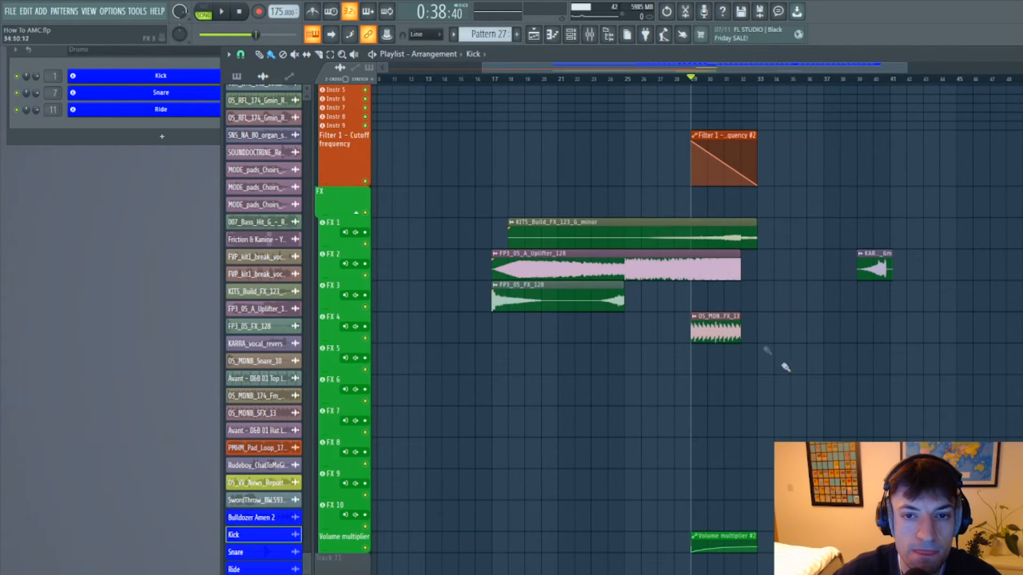
pyautogui.scroll(10, 849, 354)
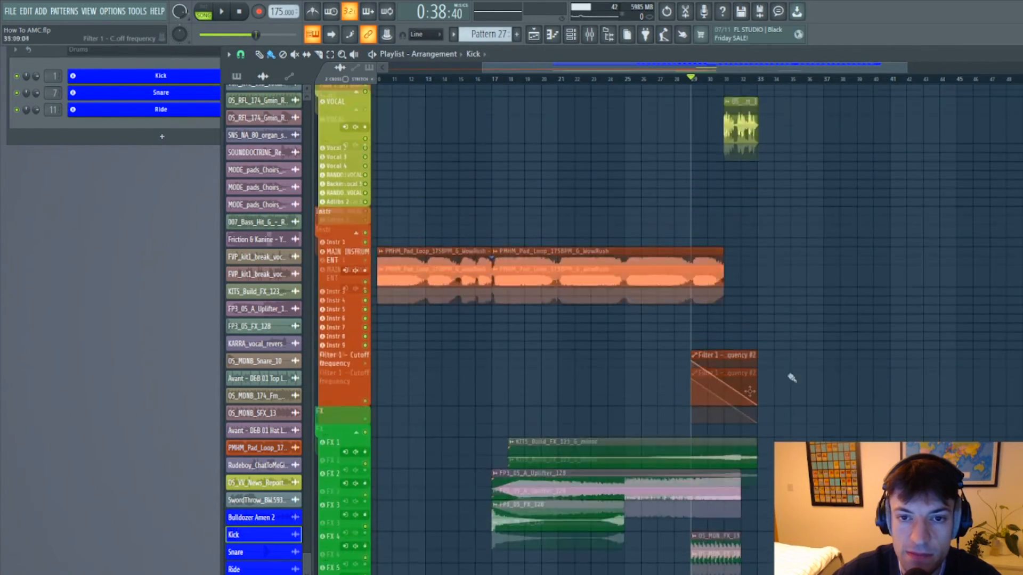
pyautogui.scroll(6, 777, 388)
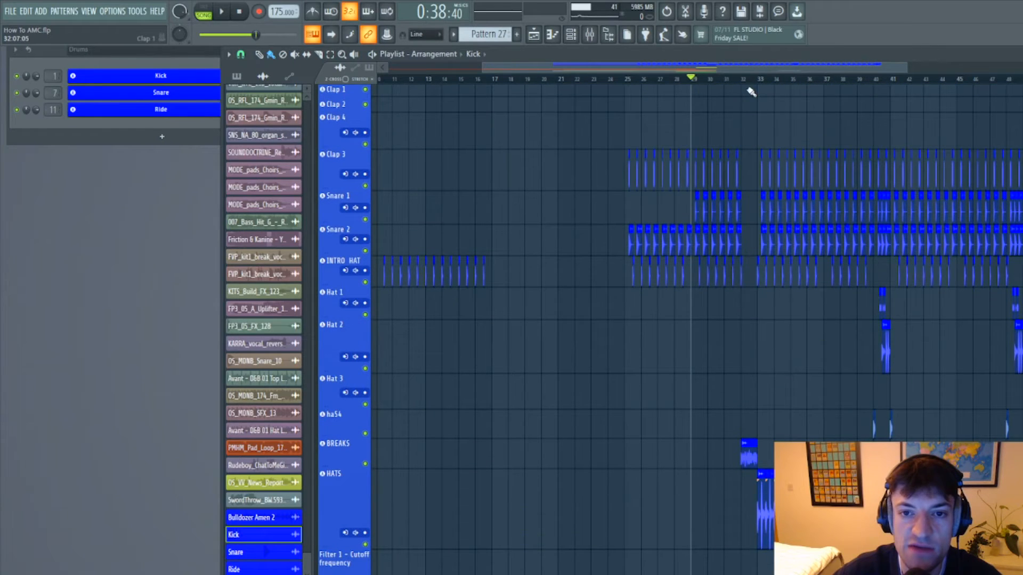
# Set the playlist's snap to Bar and place the playhead at bar 33, where the drop starts
pyautogui.click(745, 83)
pyautogui.click(745, 83)
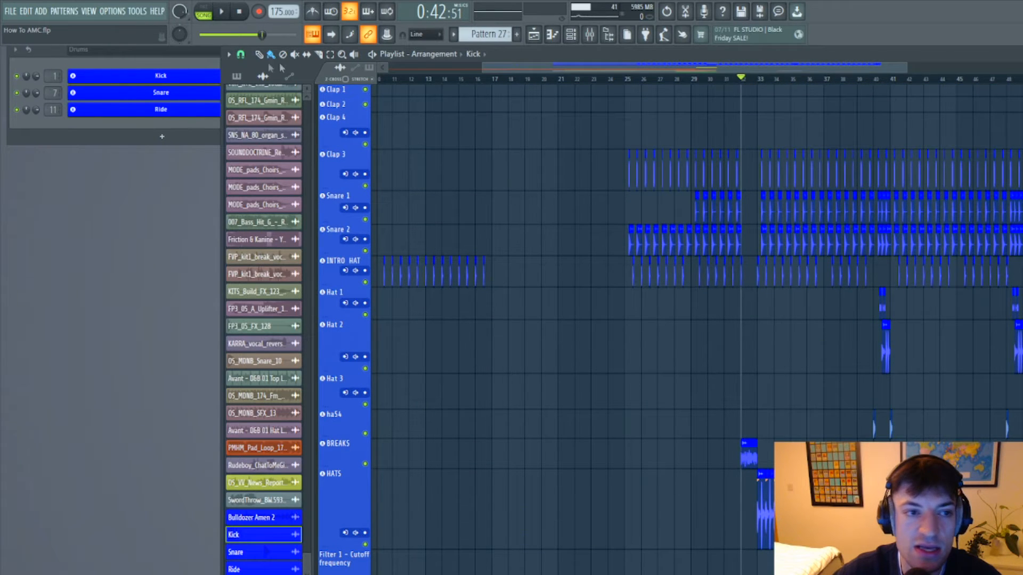
pyautogui.click(240, 54)
pyautogui.click(257, 220)
pyautogui.scroll(2, 780, 84)
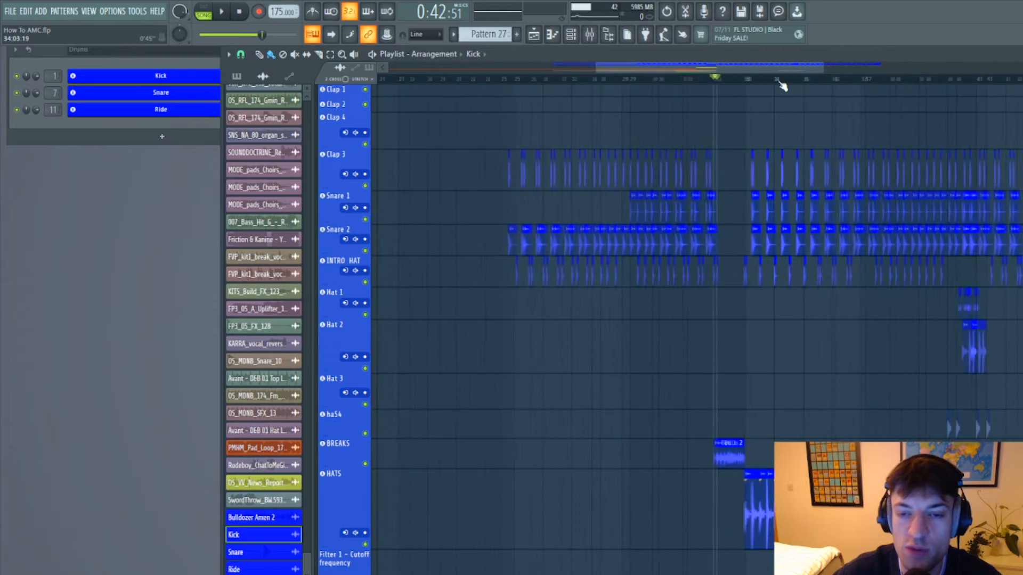
pyautogui.scroll(-2, 782, 86)
pyautogui.click(719, 84)
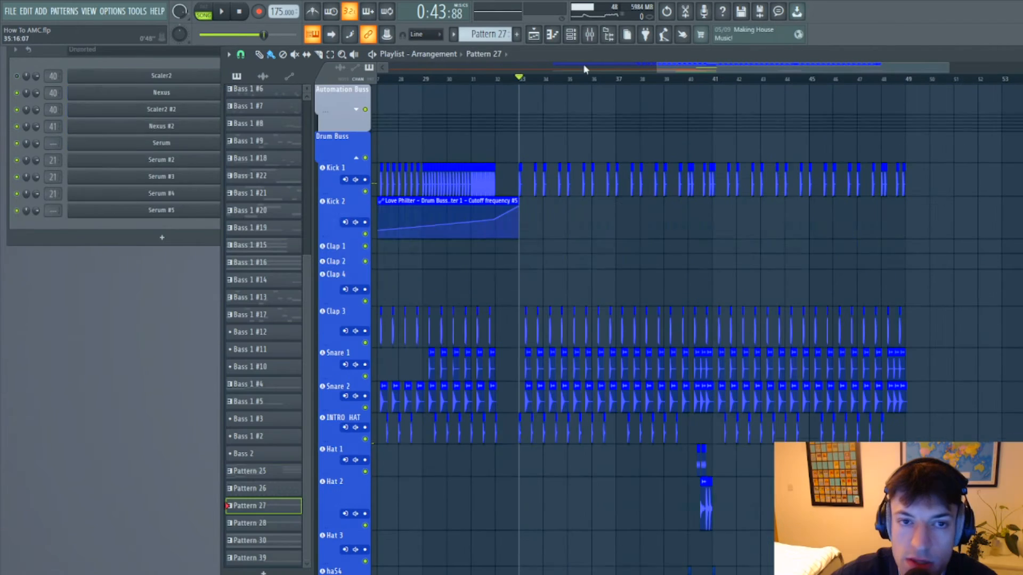
# Change the playlist's snap to Step for detailed editing of the drop's drums at bar 33
pyautogui.click(240, 54)
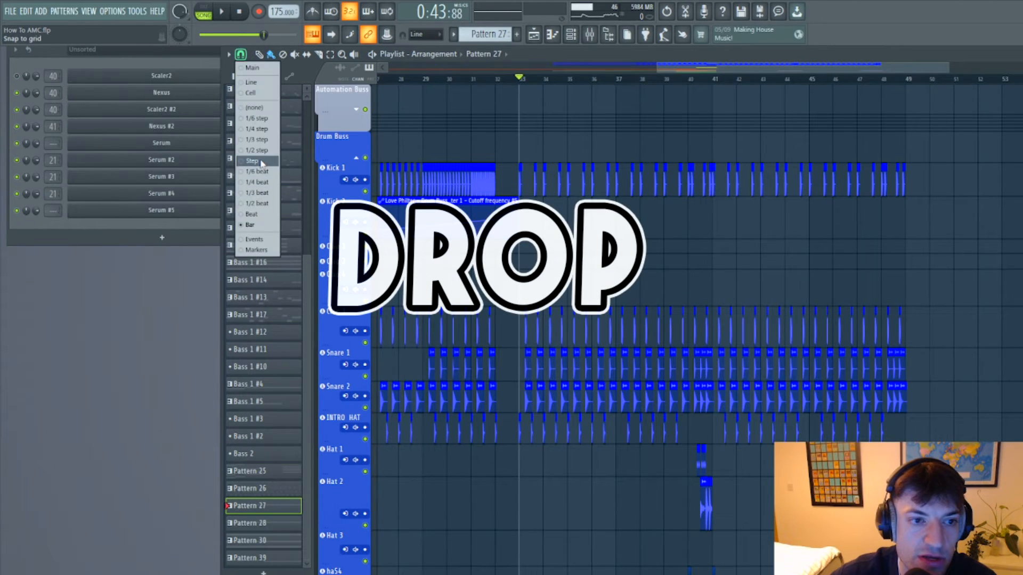
pyautogui.click(251, 214)
pyautogui.scroll(2, 551, 139)
pyautogui.click(240, 54)
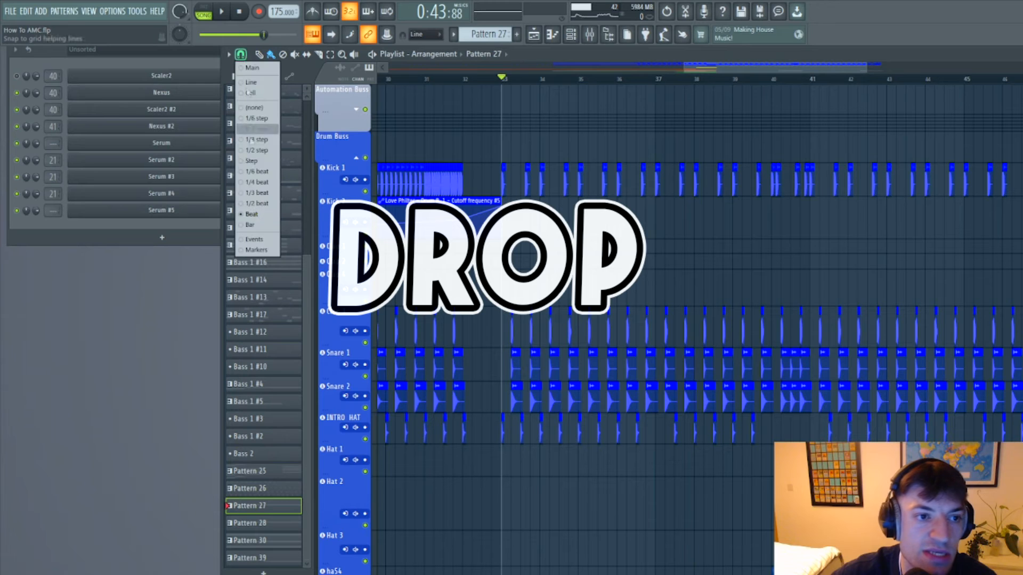
pyautogui.click(254, 166)
pyautogui.scroll(5, 515, 86)
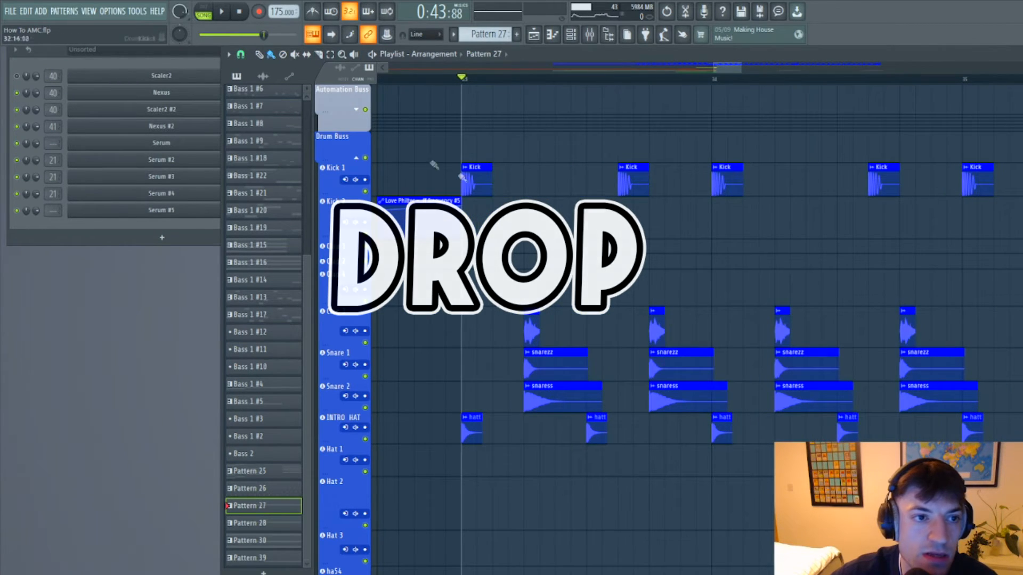
# Delete the drop's first two Kick 1 clips and place them again in bar 33, on beat 1 and half a beat after beat 3
pyautogui.rightClick(474, 181)
pyautogui.rightClick(634, 184)
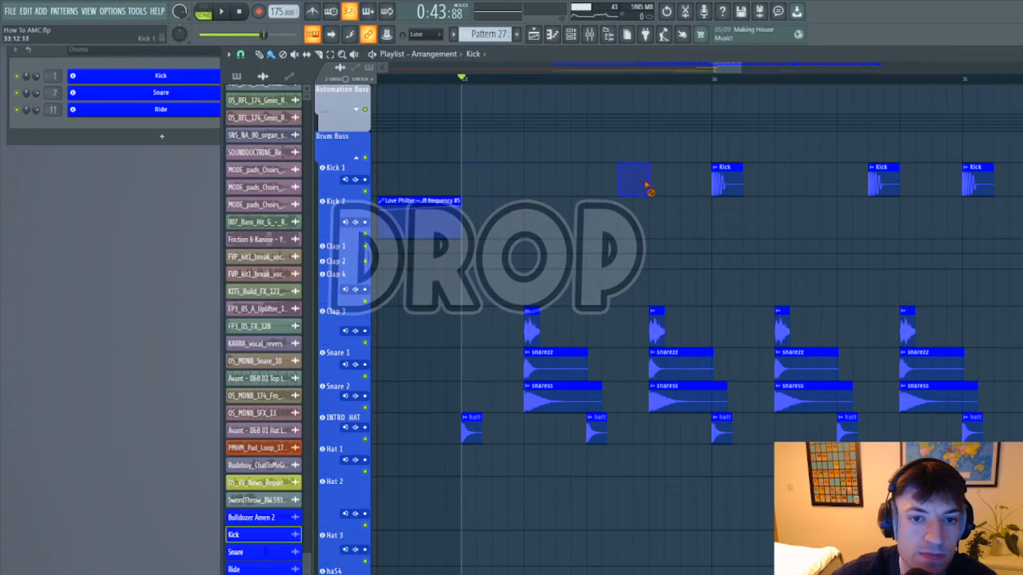
pyautogui.click(471, 181)
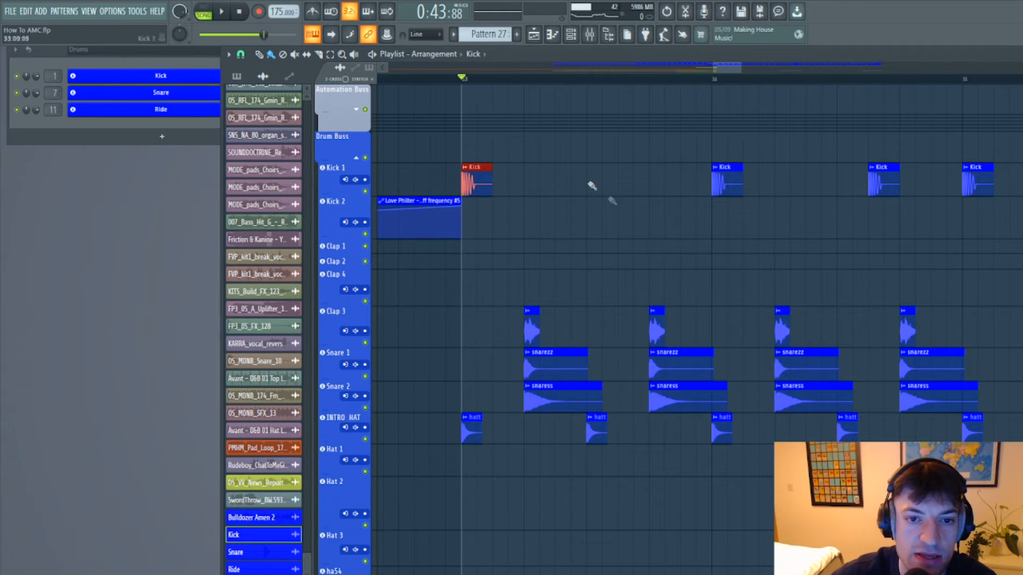
pyautogui.click(588, 179)
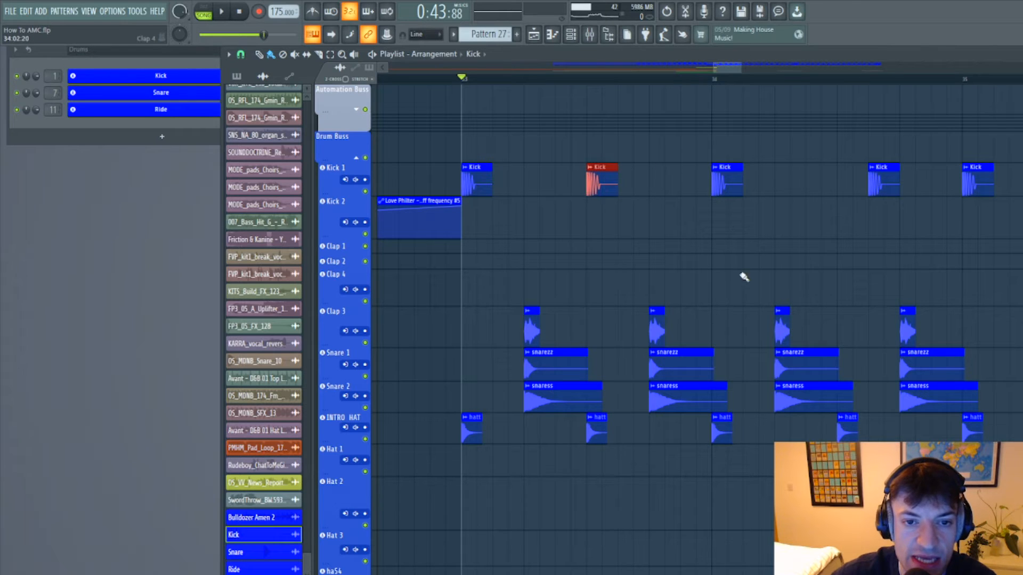
pyautogui.moveTo(608, 187); pyautogui.dragTo(642, 186)
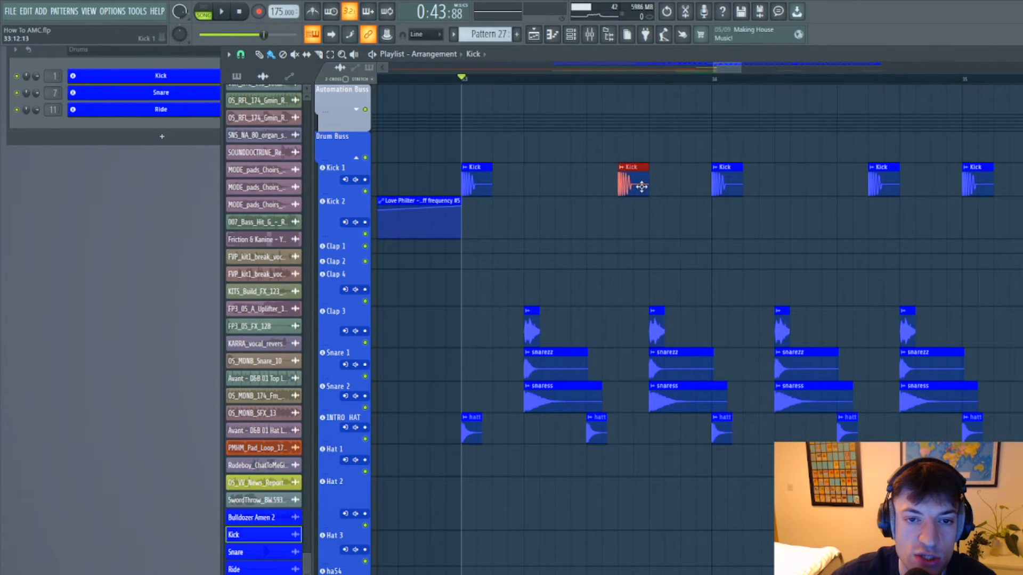
# Play the drop's kicks and snares from bar 33 and examine their levels in the mixer
pyautogui.press('F9')
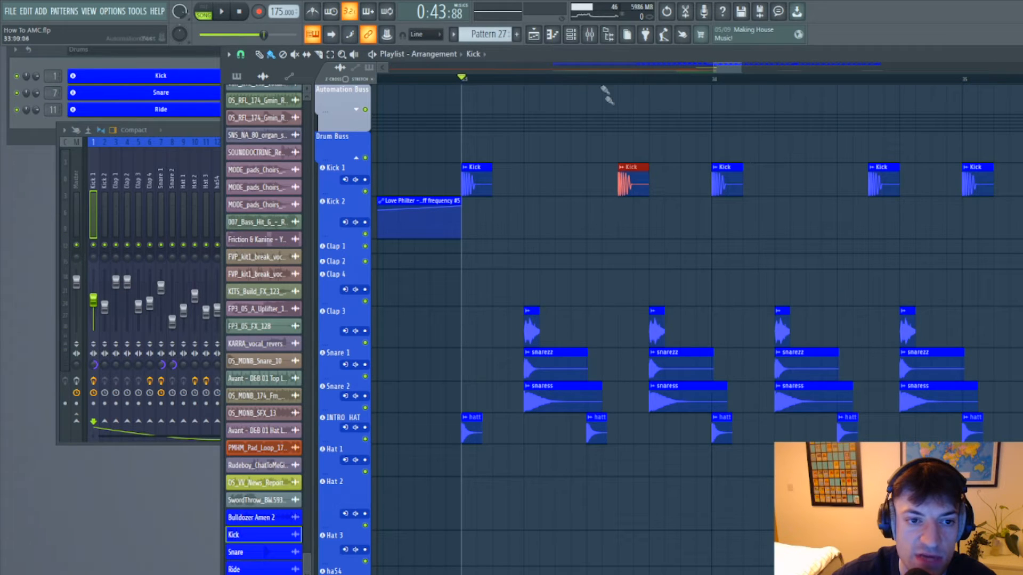
pyautogui.press('space')
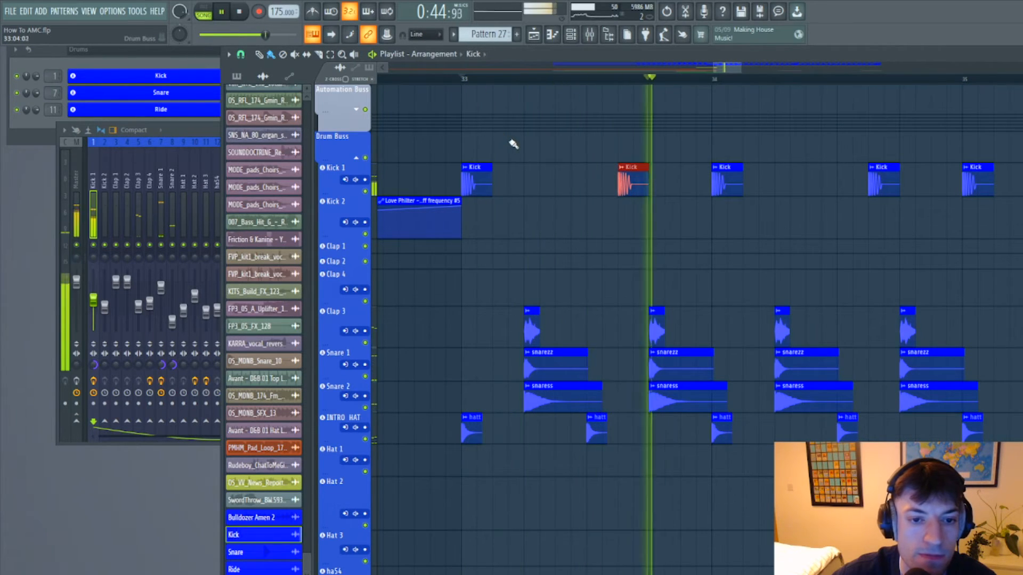
pyautogui.press('space')
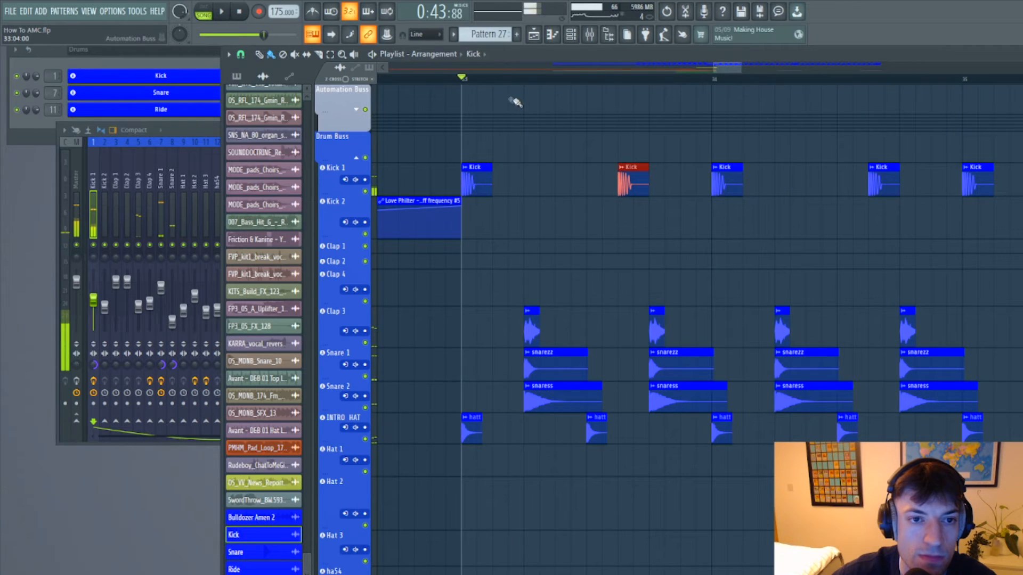
pyautogui.scroll(-2, 551, 135)
pyautogui.scroll(2, 566, 253)
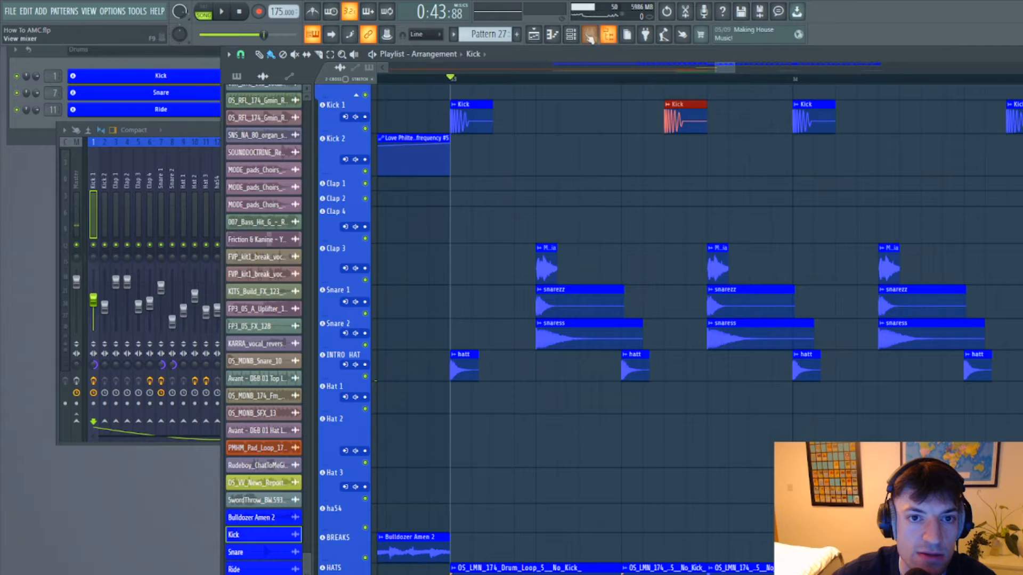
pyautogui.press('F9')
pyautogui.click(452, 81)
pyautogui.press('space')
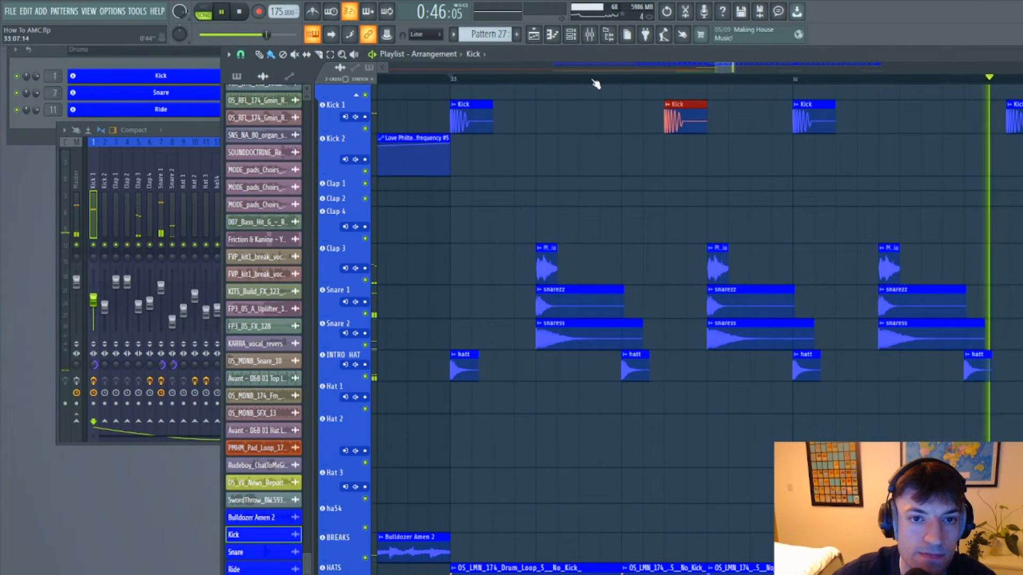
pyautogui.press('space')
# Inspect the FabFilter Pro-Q 3 and FabFilter Pro-L settings on the Kick 1 mixer track
pyautogui.press('F9')
pyautogui.click(965, 163)
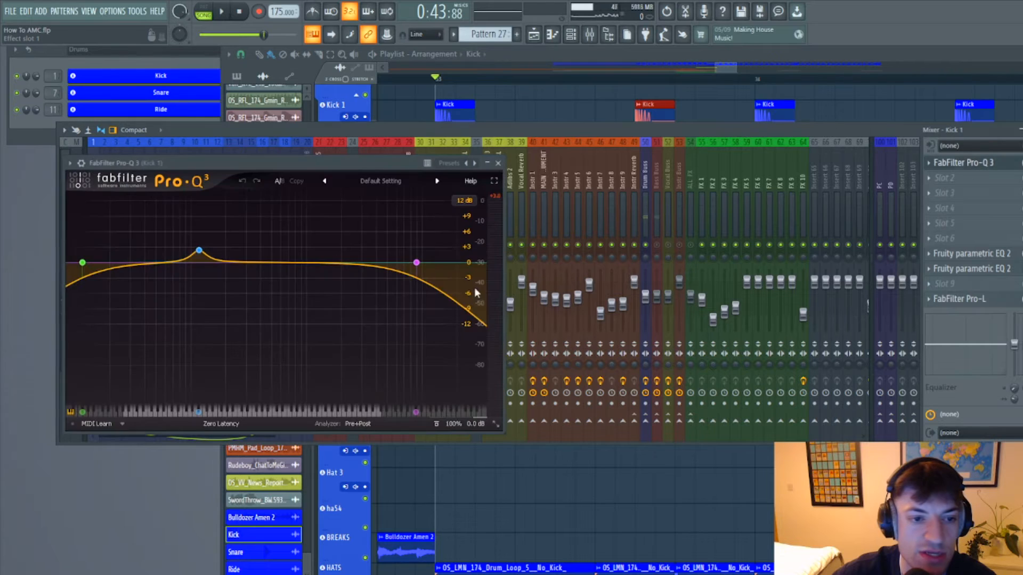
pyautogui.click(498, 164)
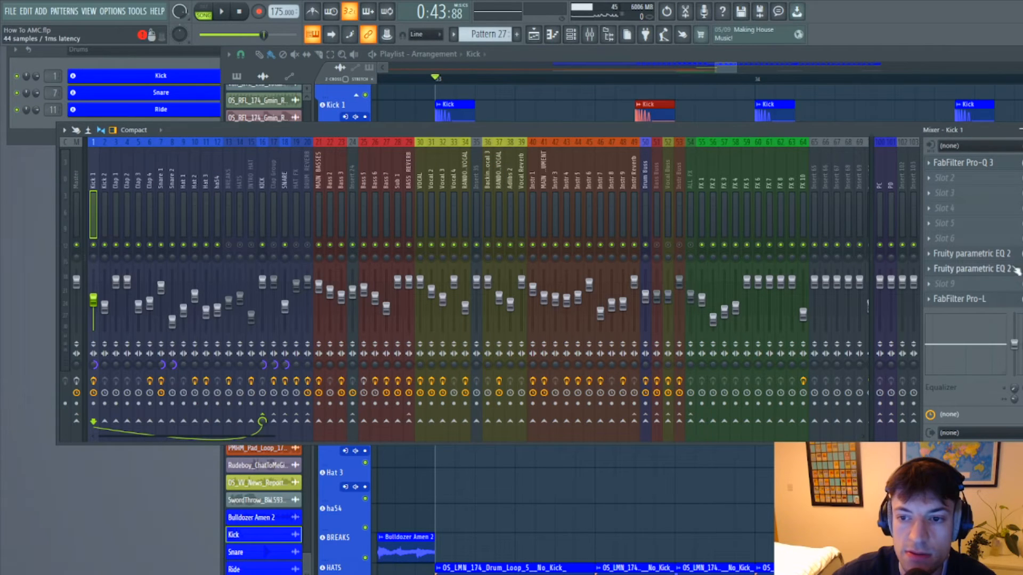
pyautogui.click(960, 299)
pyautogui.click(437, 178)
pyautogui.press('space')
pyautogui.press('space')
# Inspect the FabFilter Pro-Q 3 and FabFilter Saturn effects on the SNARE group's mixer track
pyautogui.click(282, 211)
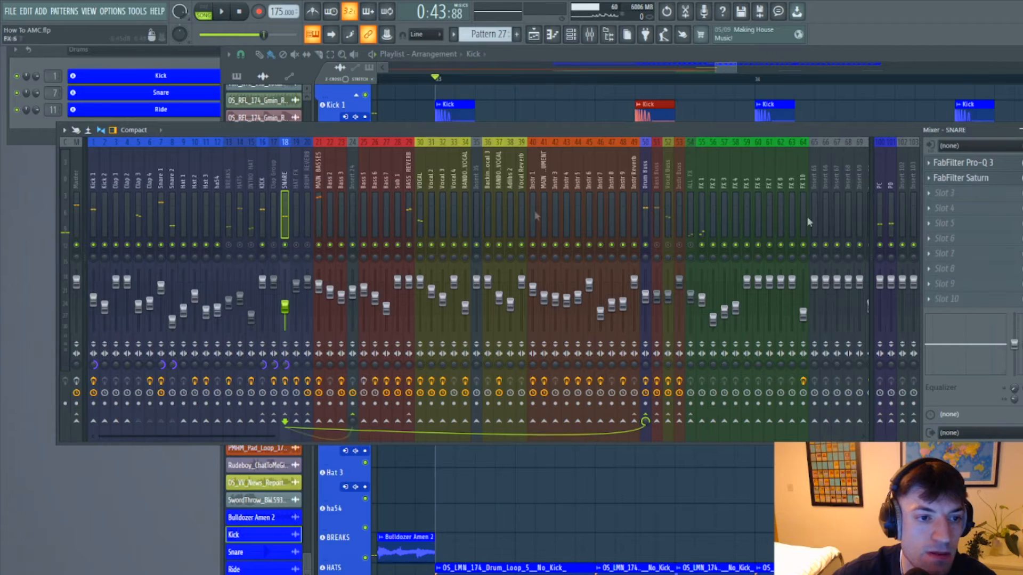
pyautogui.click(962, 162)
pyautogui.click(527, 193)
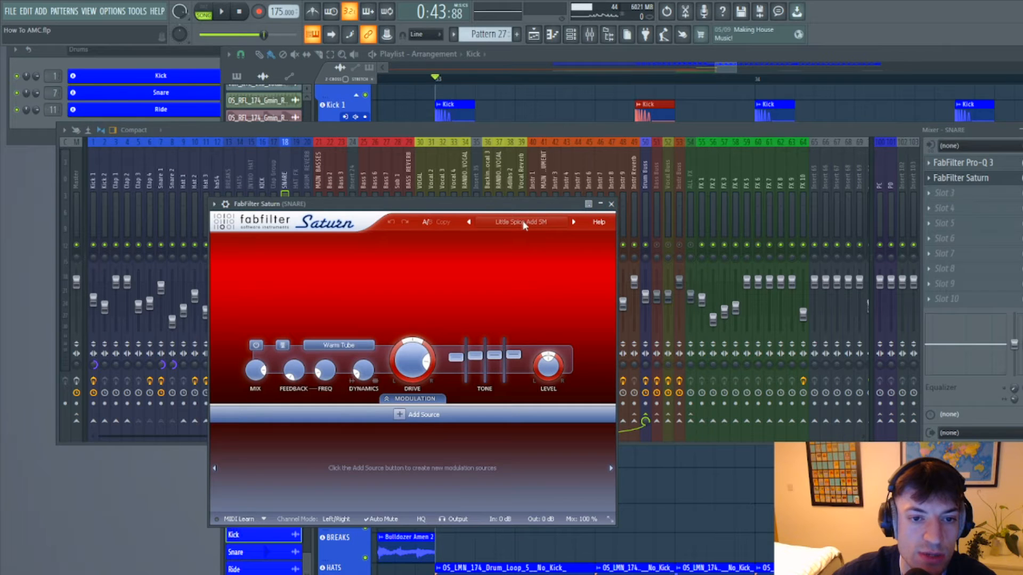
pyautogui.click(611, 204)
pyautogui.press('Escape')
# Play the drop again from bar 33 and compare the drum tracks' volume faders in the mixer
pyautogui.press('space')
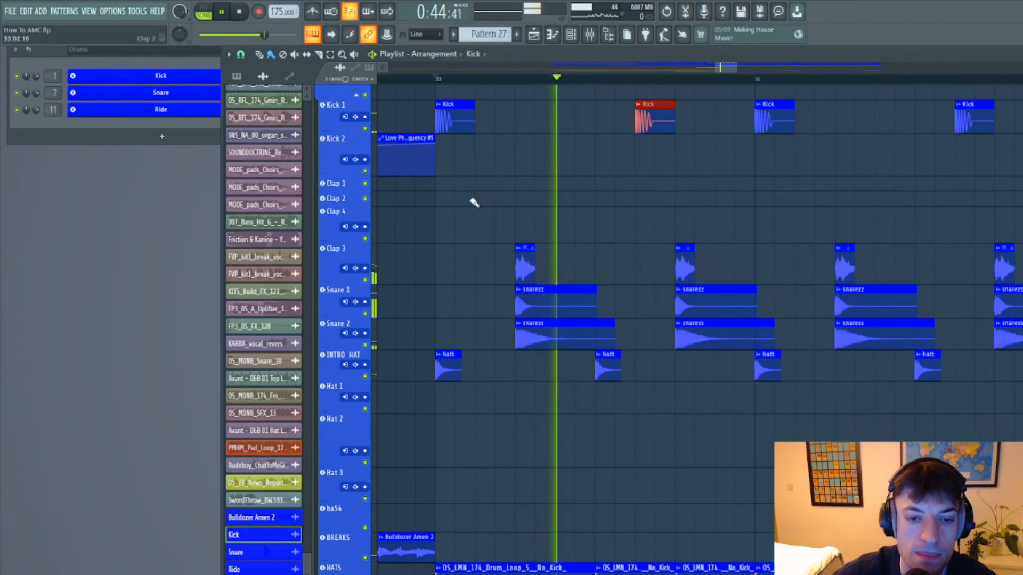
pyautogui.press('space')
pyautogui.press('F9')
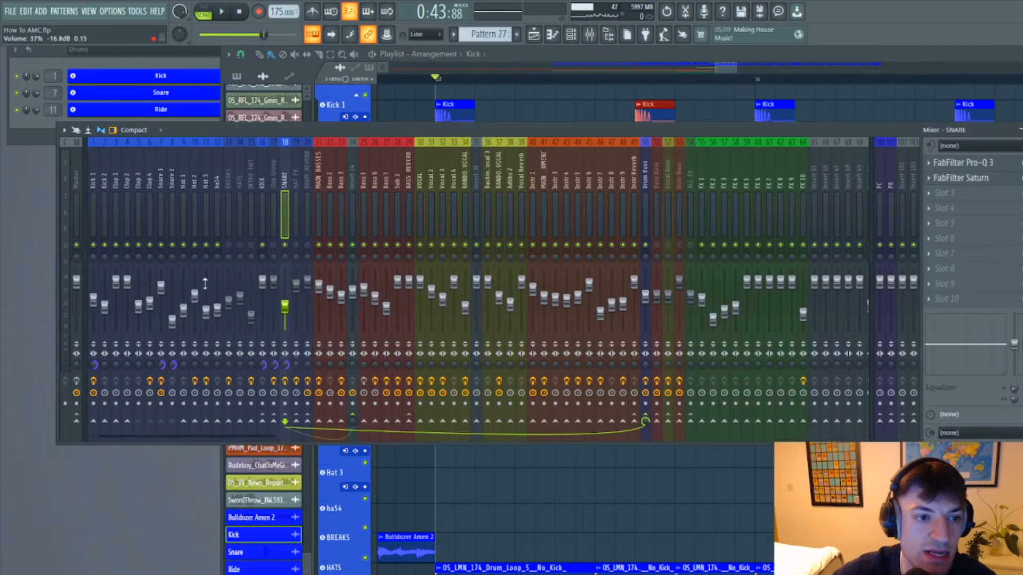
pyautogui.press('space')
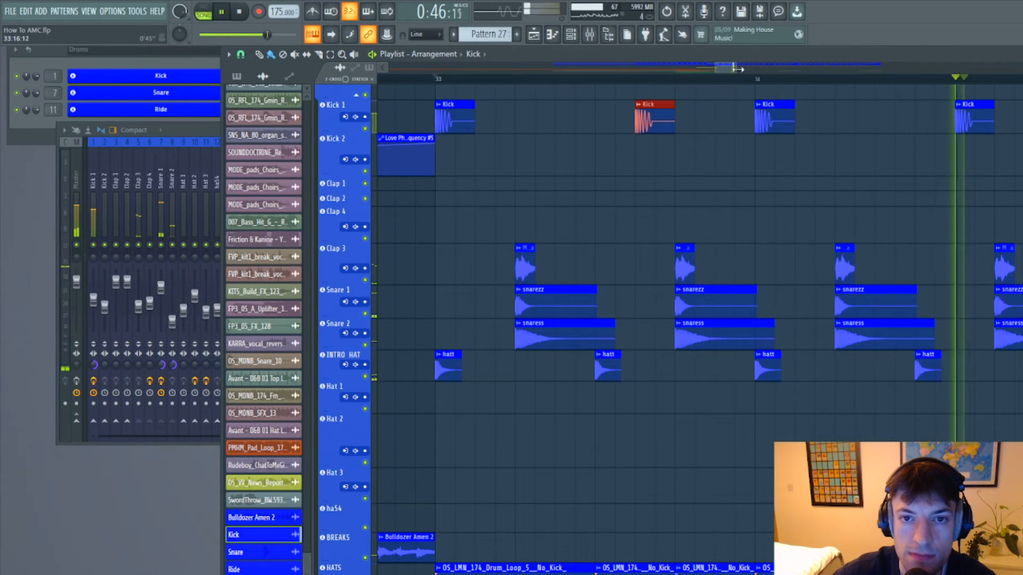
pyautogui.press('space')
# Return the playhead to bar 33 and play the drop to hear the HATS drum loop with the kicks and snares
pyautogui.click(521, 80)
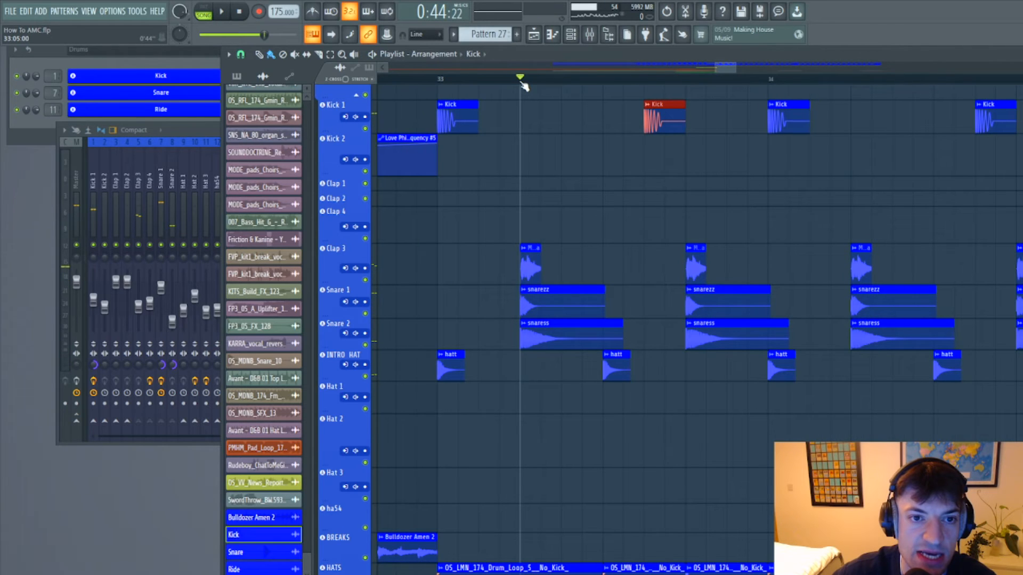
pyautogui.moveTo(691, 89)
pyautogui.mouseDown()
pyautogui.moveTo(517, 91)
pyautogui.moveTo(686, 97)
pyautogui.moveTo(518, 102)
pyautogui.moveTo(738, 104)
pyautogui.moveTo(544, 92)
pyautogui.moveTo(427, 103)
pyautogui.moveTo(726, 85)
pyautogui.moveTo(437, 87)
pyautogui.mouseUp()
pyautogui.scroll(-3, 453, 213)
pyautogui.scroll(-3, 459, 247)
pyautogui.scroll(-2, 459, 248)
pyautogui.scroll(3, 479, 373)
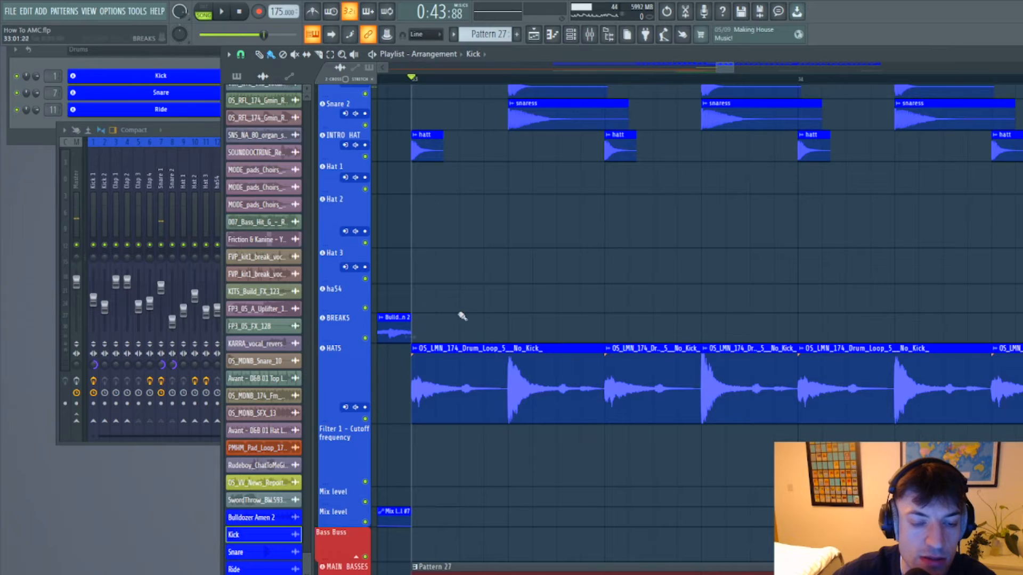
pyautogui.press('F9')
pyautogui.press('space')
pyautogui.click(417, 81)
pyautogui.scroll(-4, 416, 81)
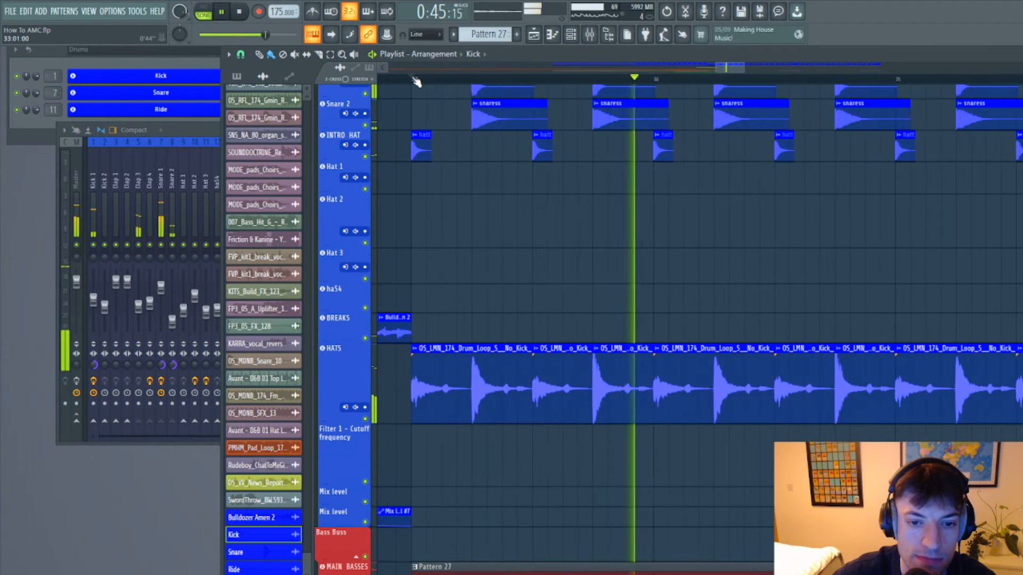
pyautogui.press('space')
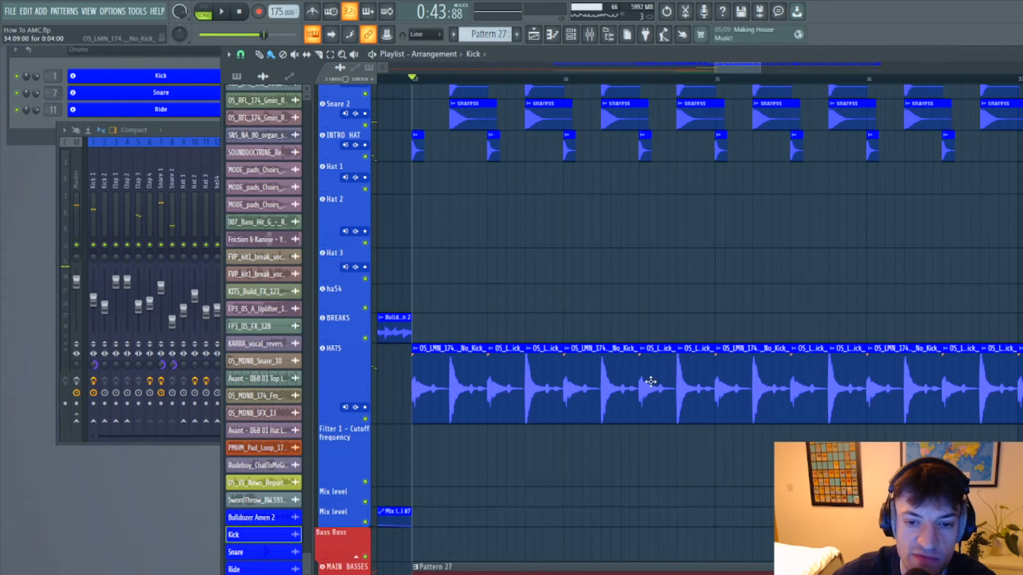
# Select the DRUM REVERB track in the mixer for inspection, then play the drop from bar 33
pyautogui.scroll(-2, 666, 301)
pyautogui.click(176, 129)
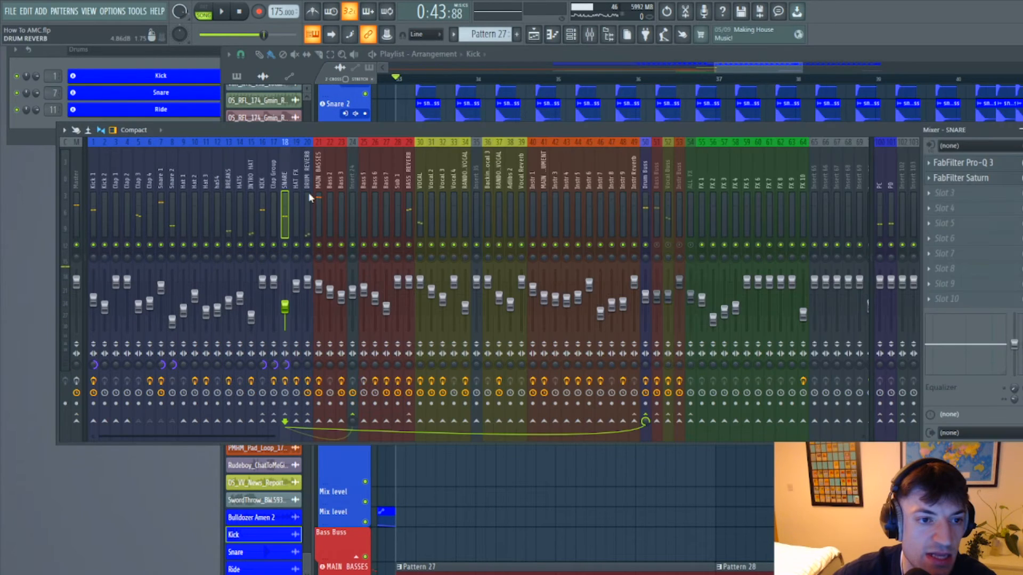
pyautogui.click(311, 196)
pyautogui.press('space')
pyautogui.press('Escape')
# Follow the drop through to bar 40 and examine the kick, snare and hat clips that form its drum fill
pyautogui.scroll(-3, 671, 307)
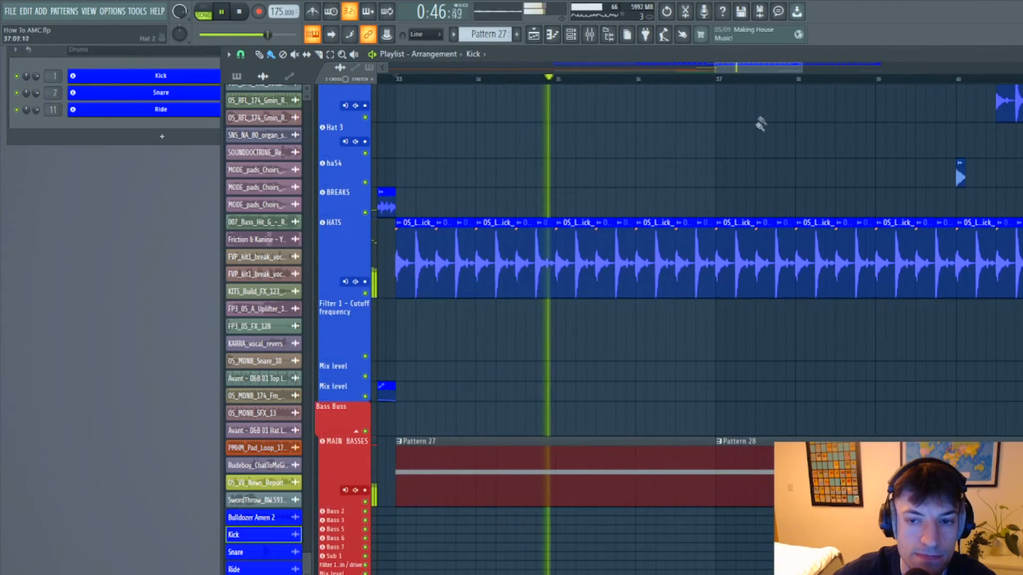
pyautogui.scroll(-2, 804, 66)
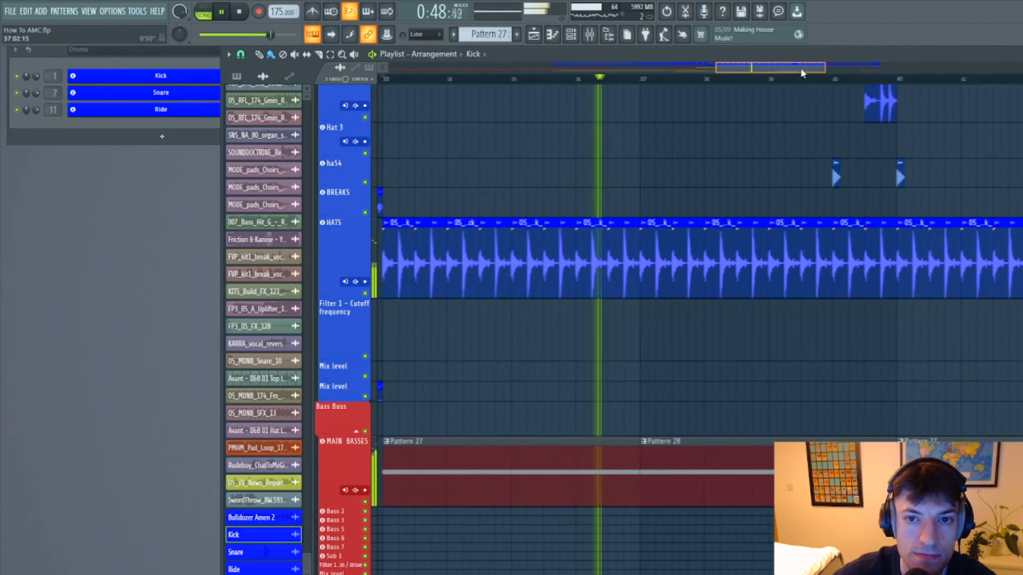
pyautogui.scroll(3, 570, 211)
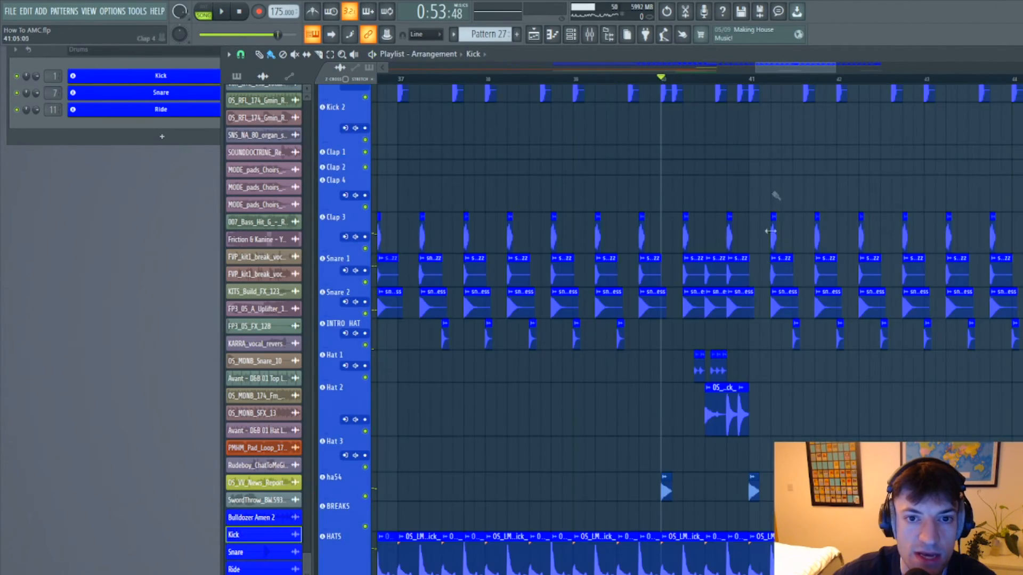
pyautogui.scroll(3, 772, 228)
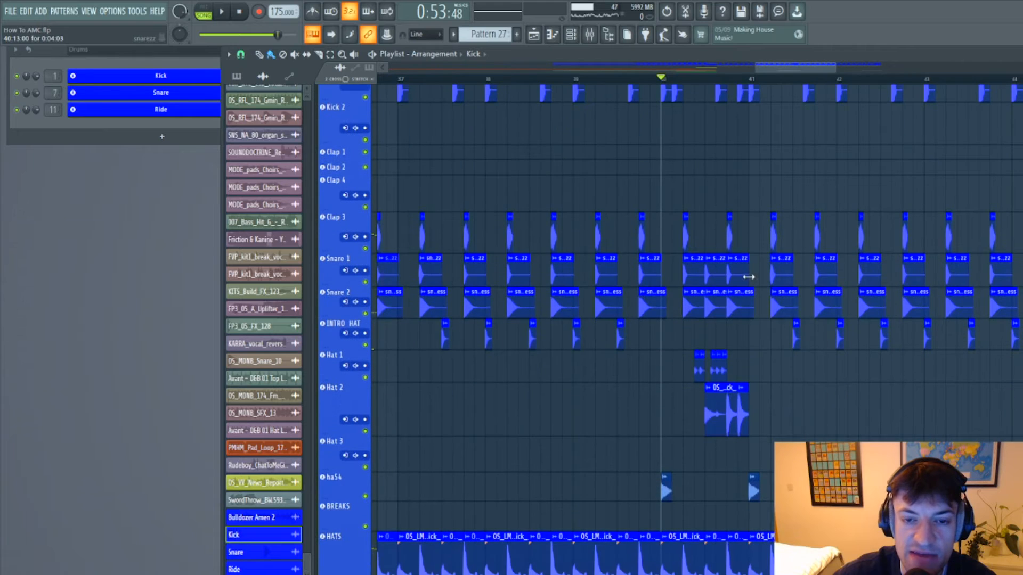
pyautogui.scroll(2, 718, 166)
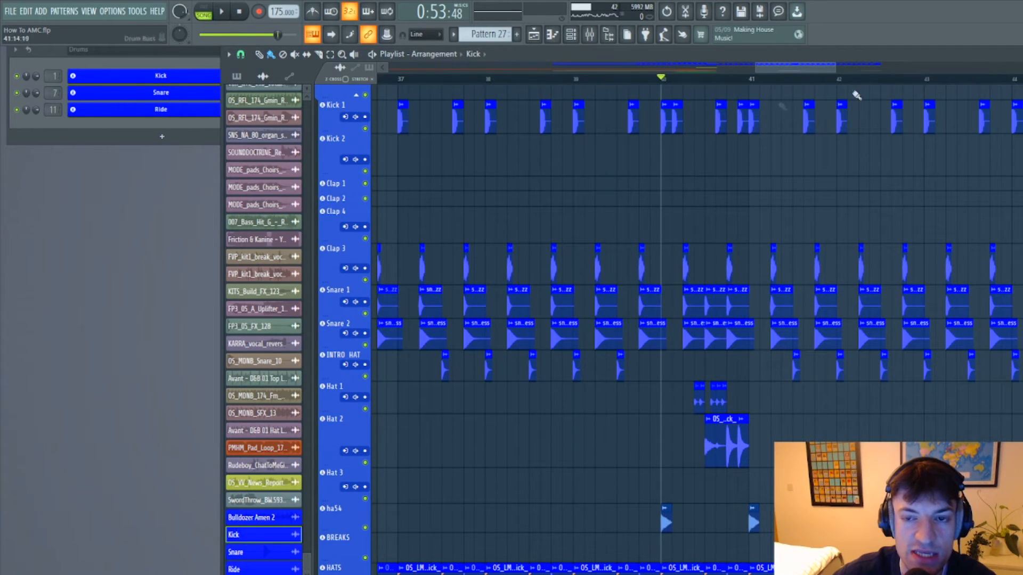
pyautogui.scroll(3, 707, 84)
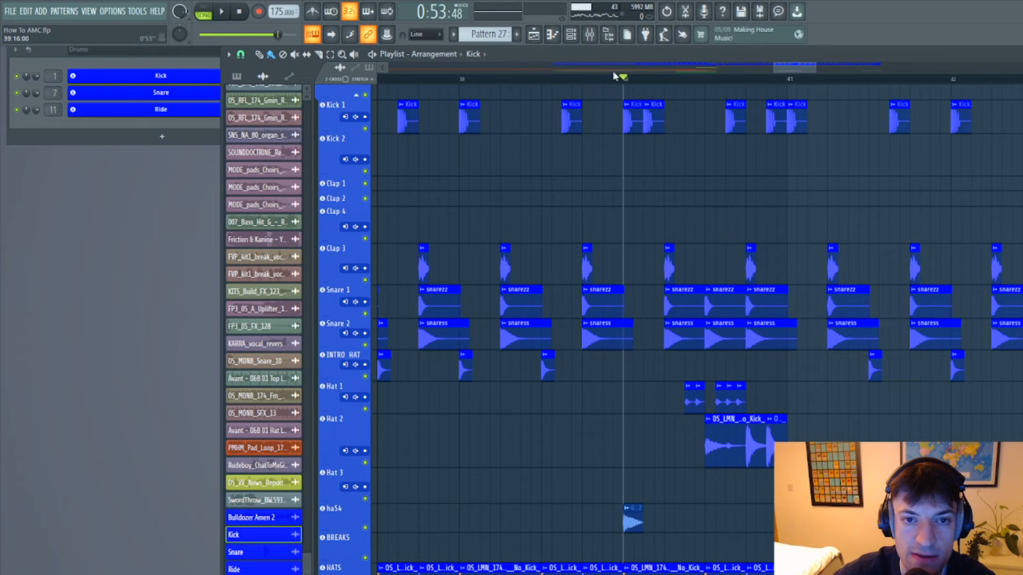
# Play the drum fill at bar 40 and compare it with the fill at bar 48
pyautogui.press('space')
pyautogui.press('space')
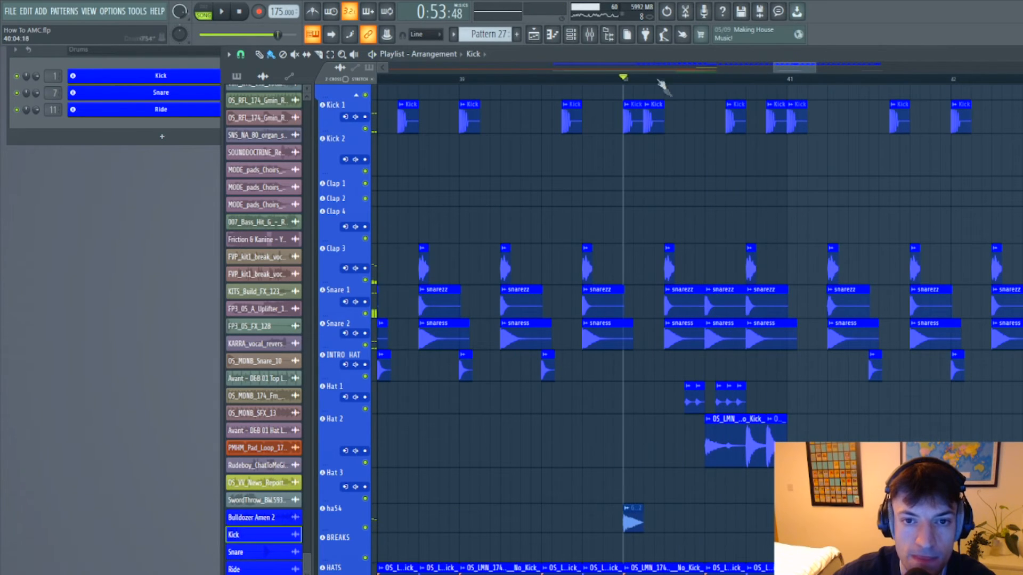
pyautogui.press('space')
pyautogui.press('space')
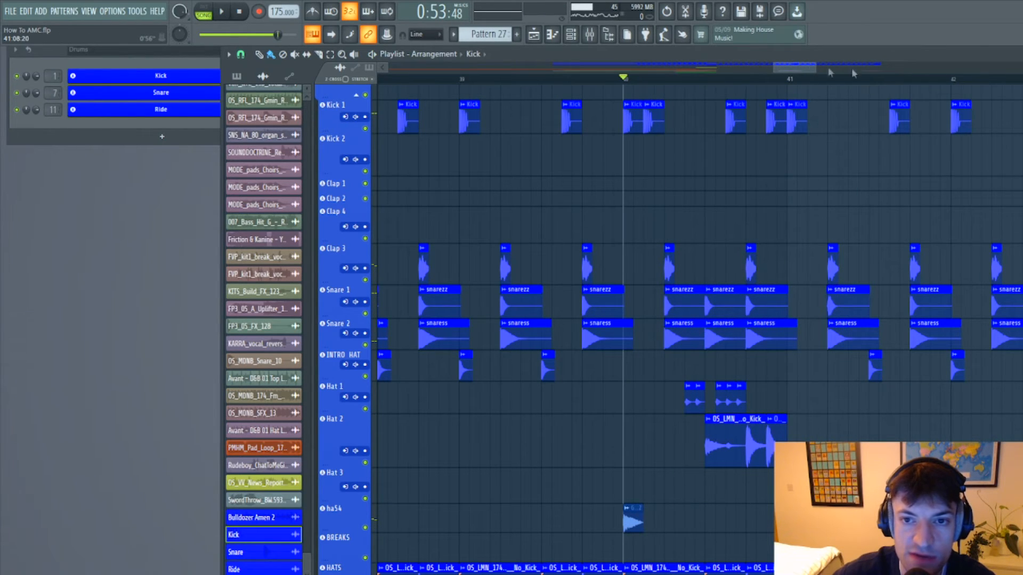
pyautogui.moveTo(814, 67); pyautogui.dragTo(905, 62)
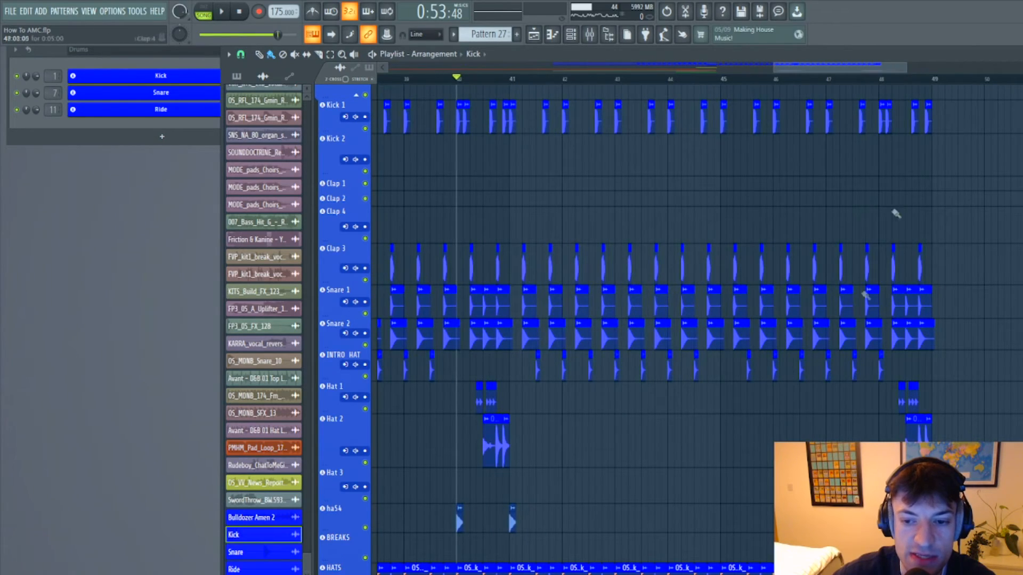
pyautogui.hotkey('ctrl', 'z')
pyautogui.hotkey('ctrl', 'z')
pyautogui.hotkey('ctrl', 'z')
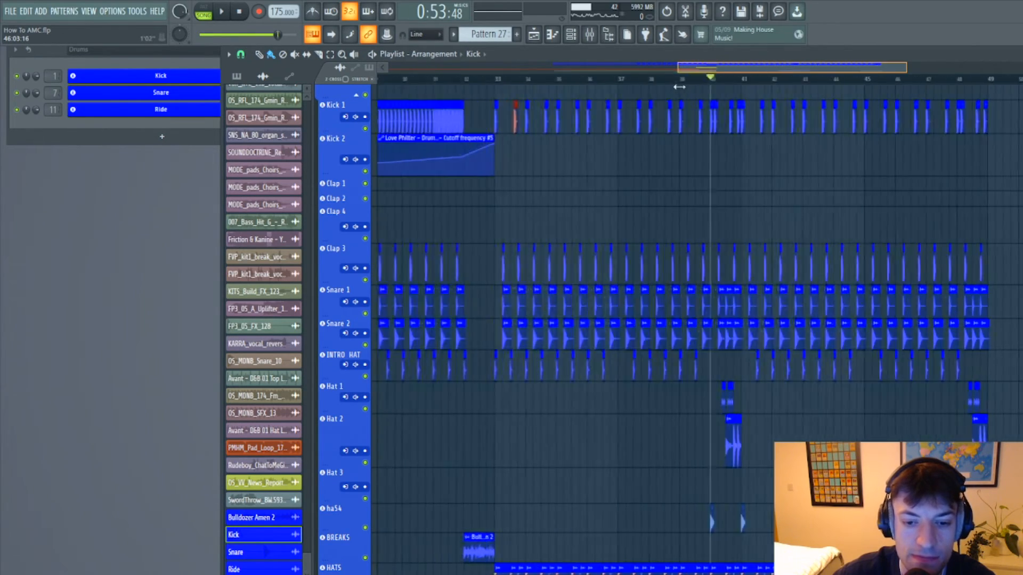
# Delete the HATS drum loop clips under the fills in the second half of bars 40 and 48, checking by playback
pyautogui.click(748, 80)
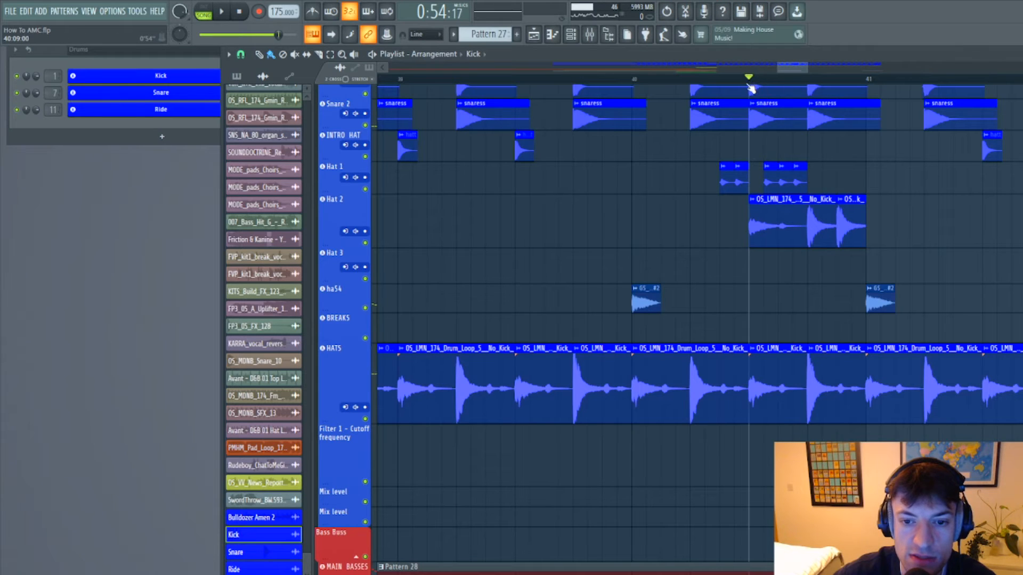
pyautogui.scroll(4, 854, 85)
pyautogui.press('space')
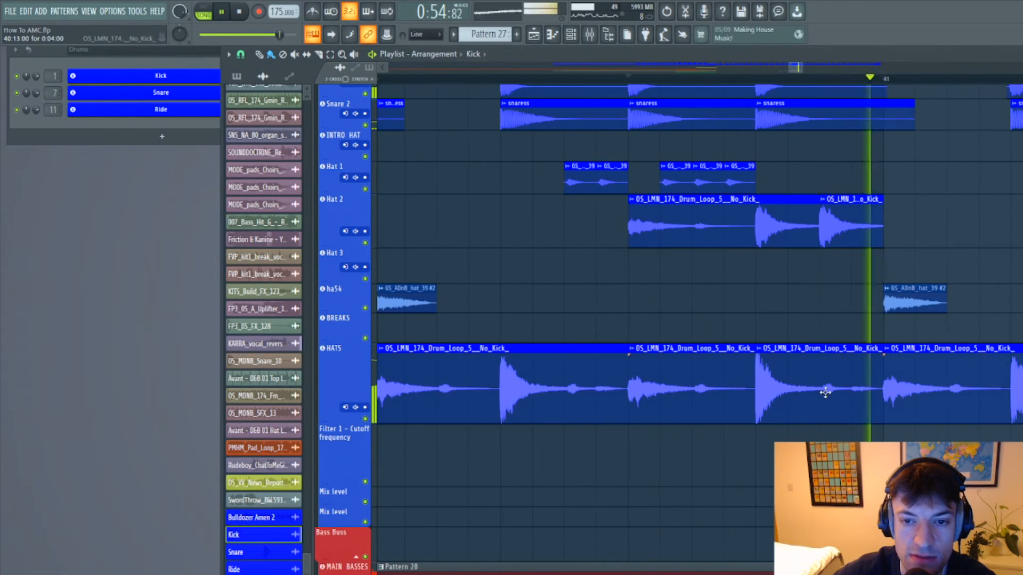
pyautogui.press('space')
pyautogui.rightClick(729, 392)
pyautogui.scroll(-5, 622, 74)
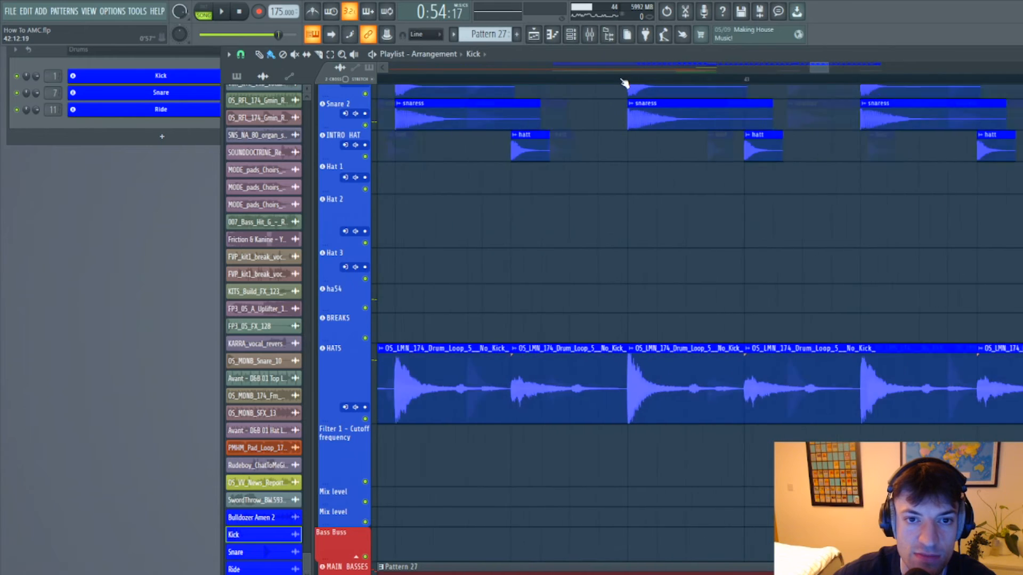
pyautogui.scroll(-3, 625, 83)
pyautogui.click(572, 85)
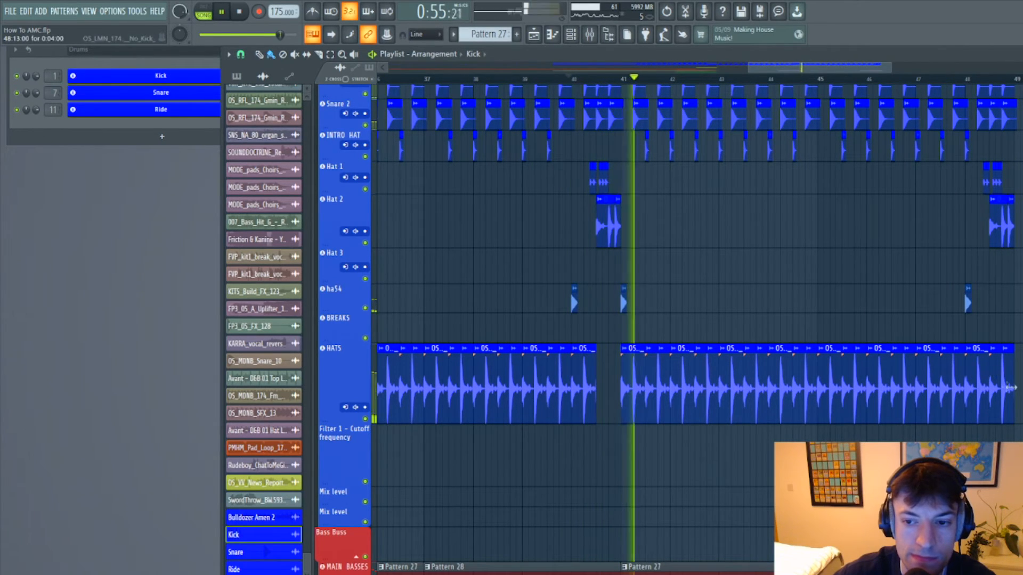
pyautogui.press('space')
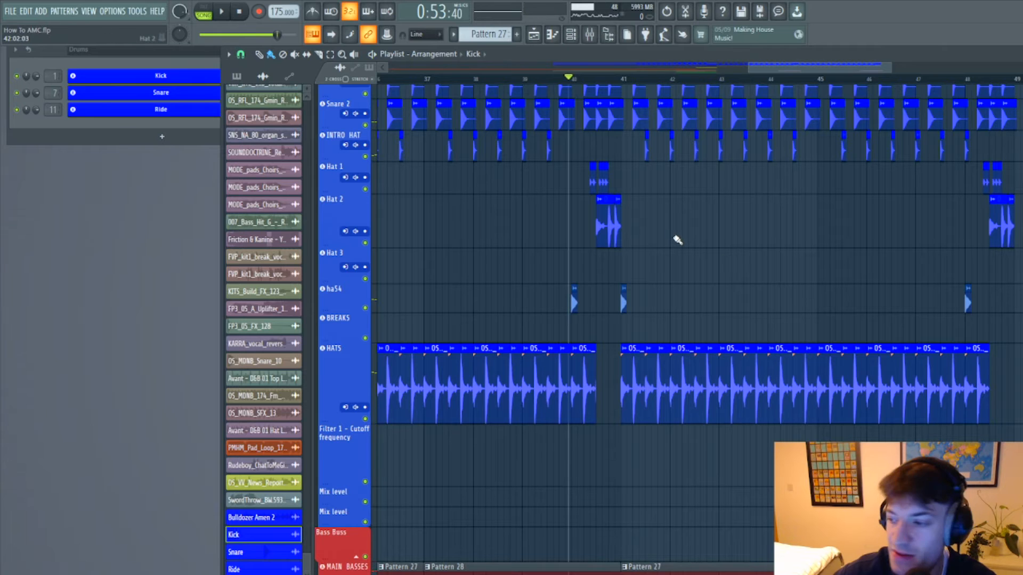
# Play the drop from bar 33 with the MAIN BASSES pattern and examine that track's level and effects in the mixer
pyautogui.scroll(-3, 672, 213)
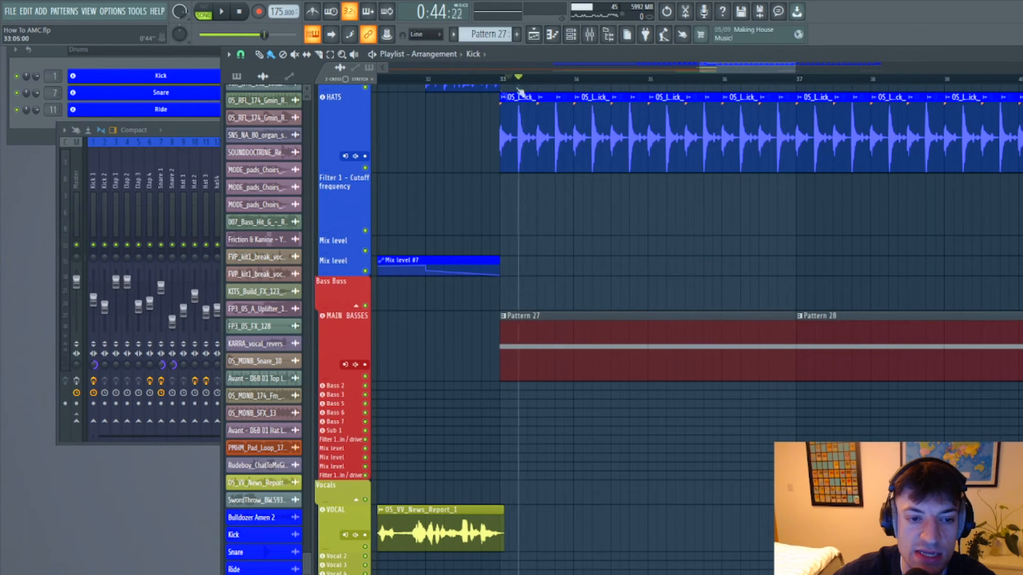
pyautogui.moveTo(520, 90); pyautogui.dragTo(496, 88)
pyautogui.press('space')
pyautogui.click(201, 139)
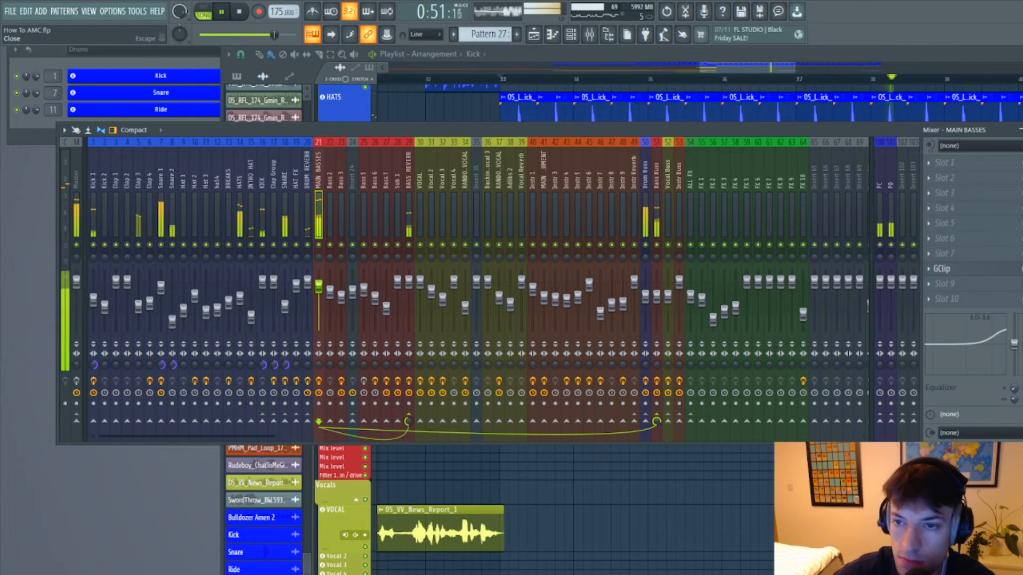
pyautogui.click(1019, 129)
pyautogui.press('space')
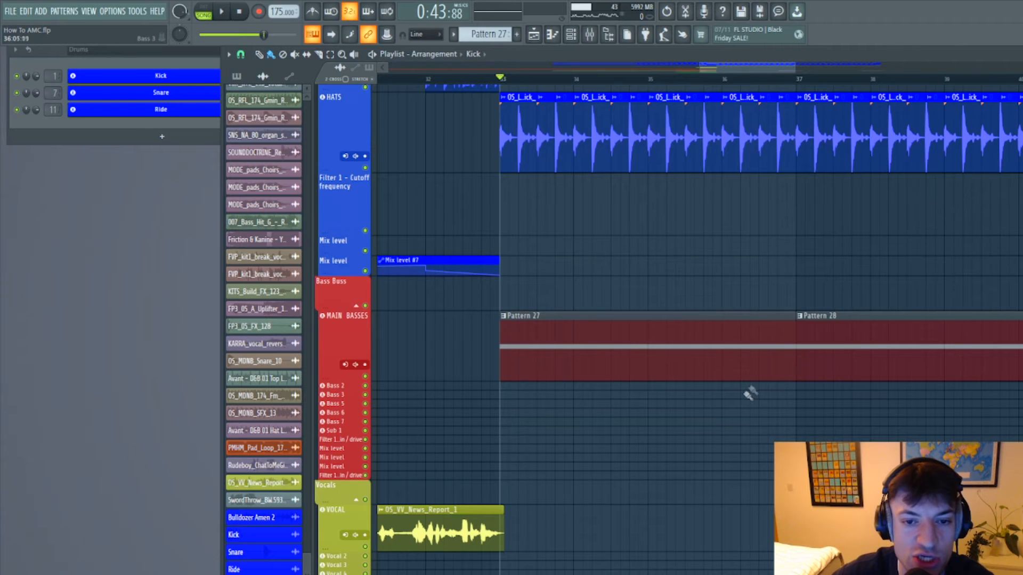
# Play Pattern 27 in the piano roll and examine the Serum #2 bass note's pitch and length
pyautogui.scroll(-1, 651, 418)
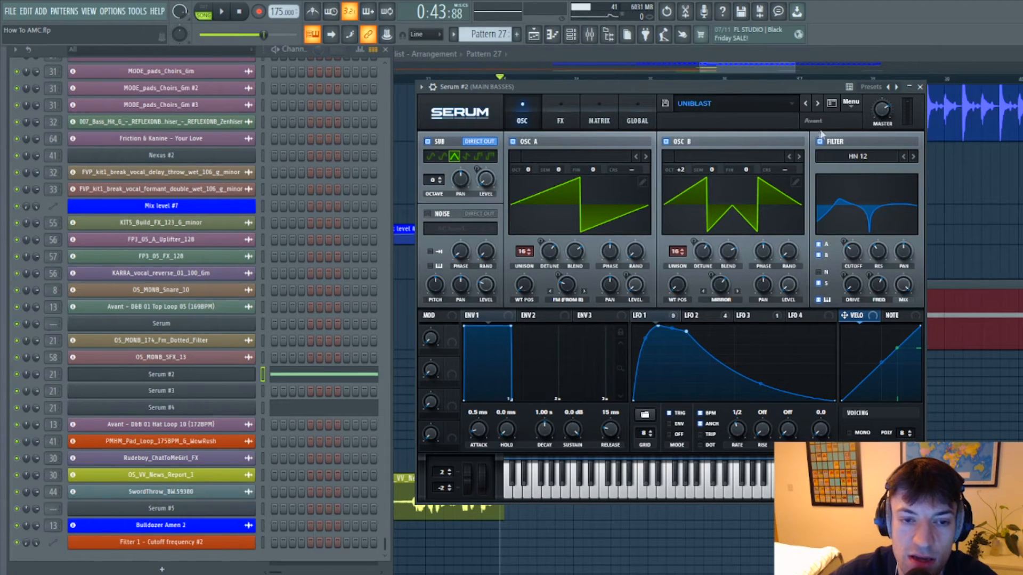
pyautogui.moveTo(684, 89); pyautogui.dragTo(694, 86)
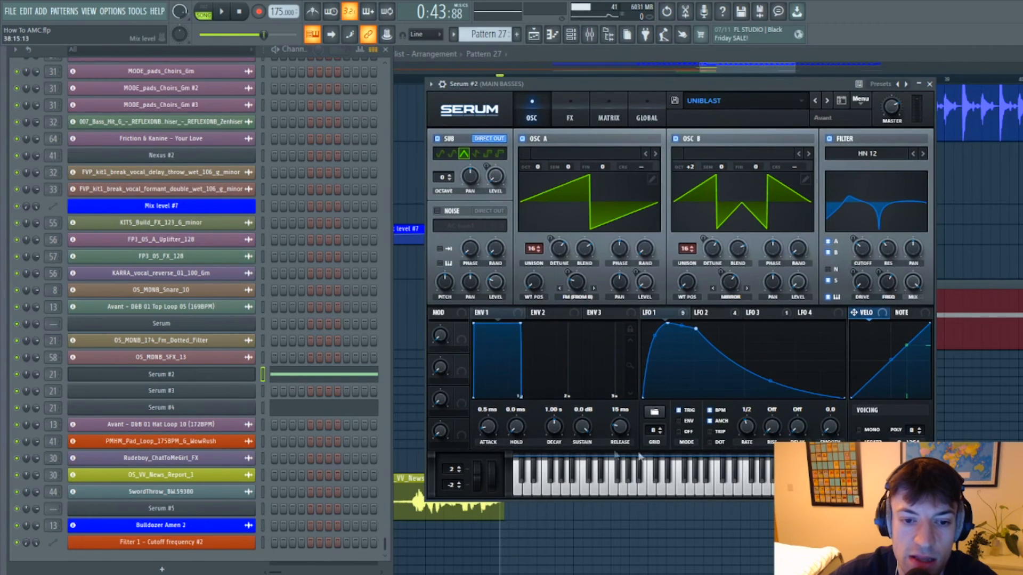
pyautogui.click(930, 84)
pyautogui.doubleClick(571, 313)
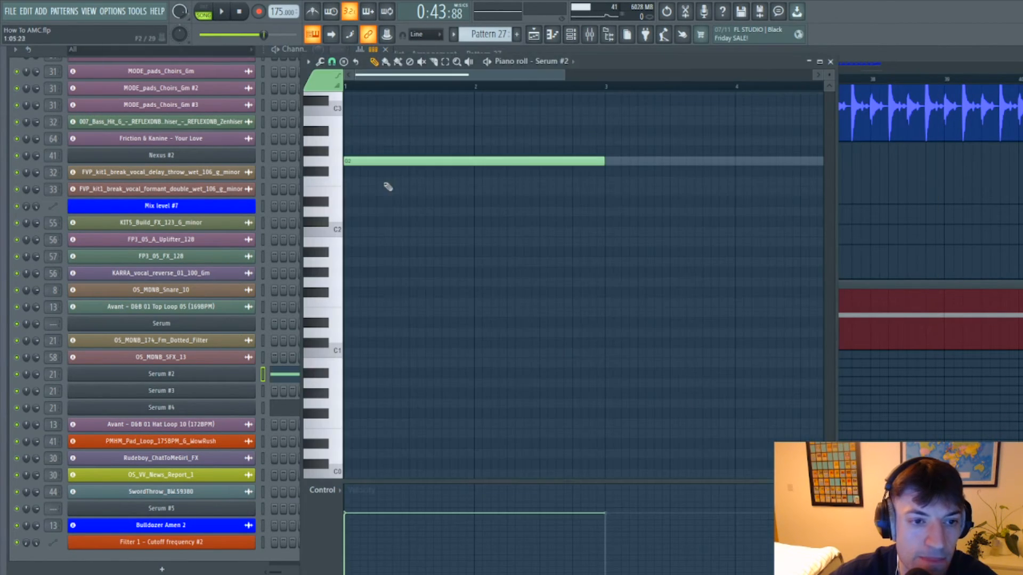
pyautogui.scroll(3, 388, 186)
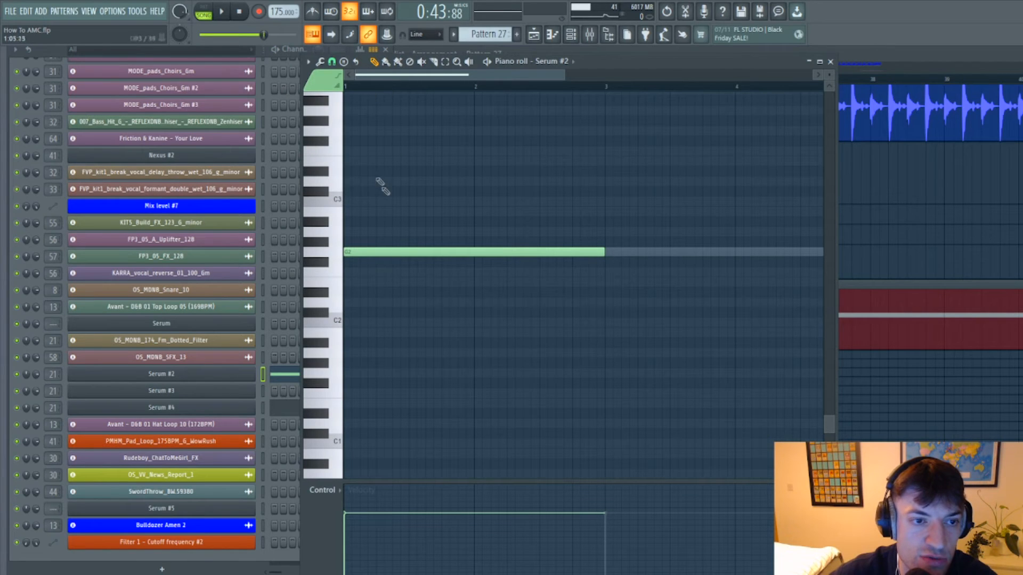
pyautogui.press('space')
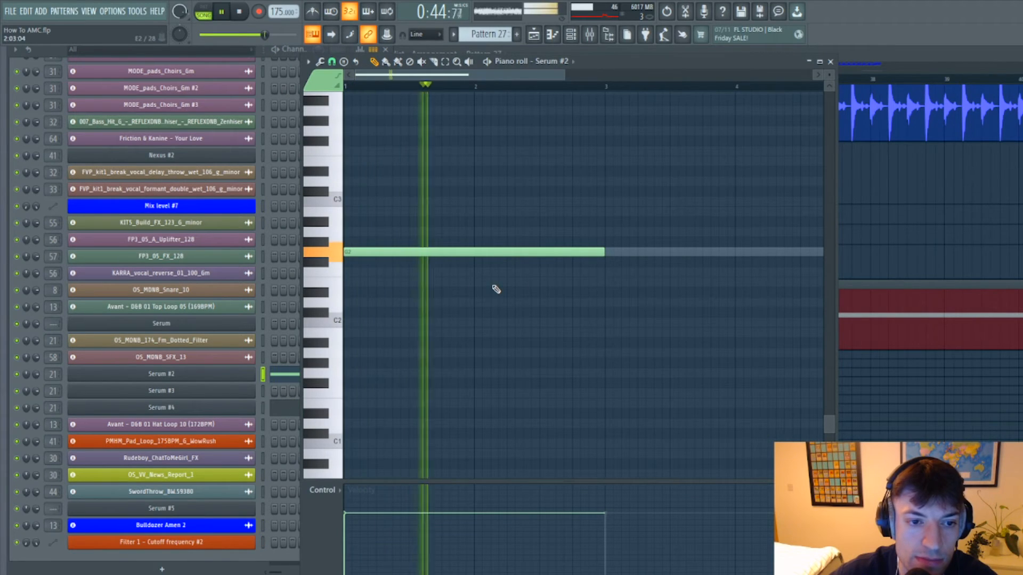
pyautogui.press('space')
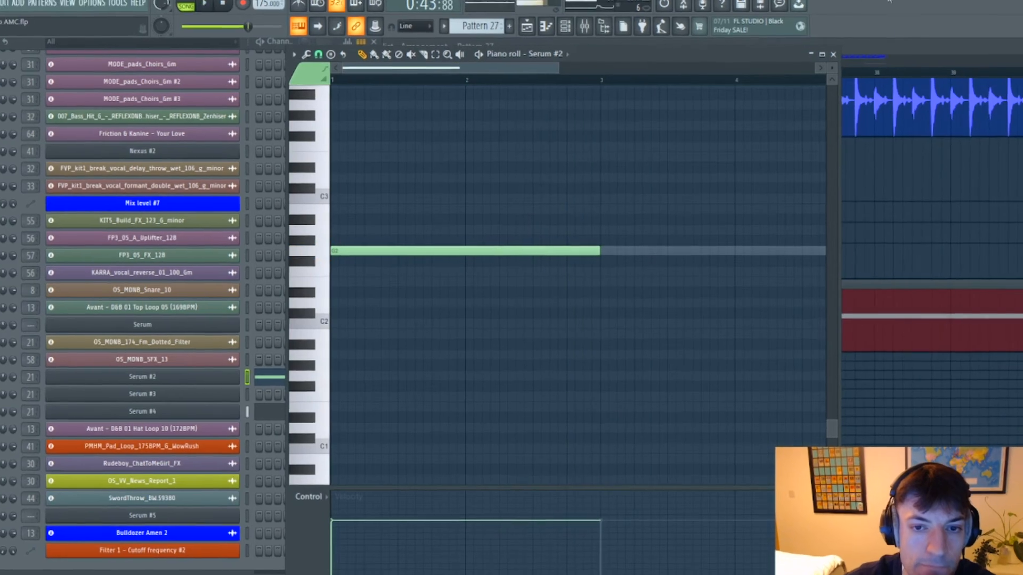
pyautogui.click(830, 61)
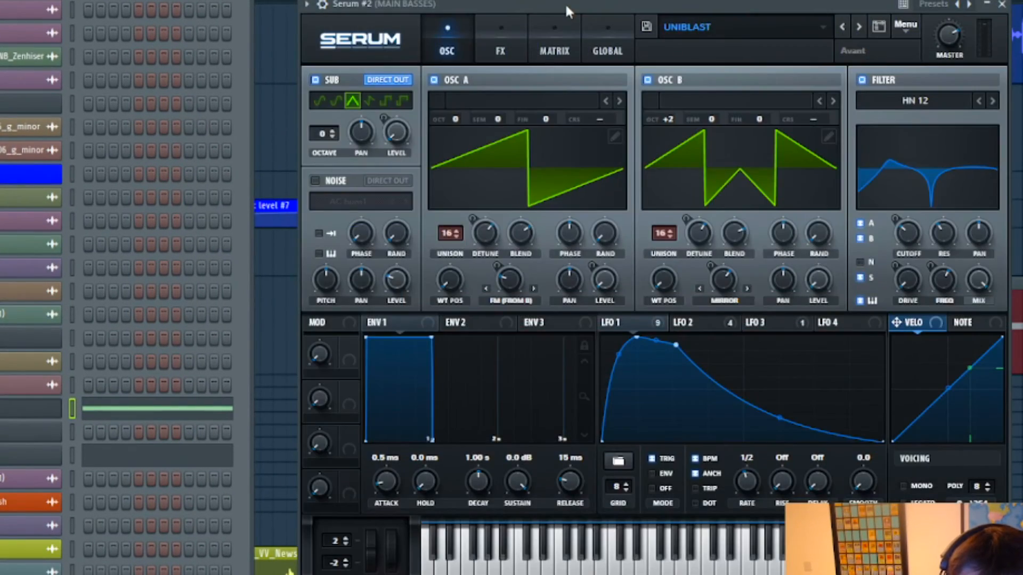
# Examine the UNIBLAST patch on Serum #2: oscillators, LFO 1 targets, effects chain, modulation matrix and global settings
pyautogui.moveTo(565, 3); pyautogui.dragTo(554, 2)
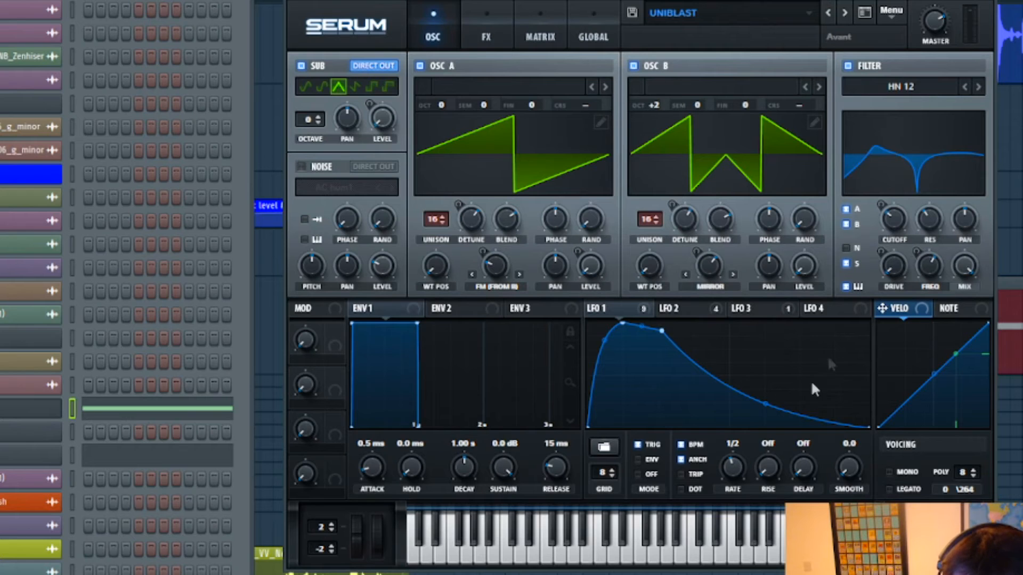
pyautogui.moveTo(606, 314)
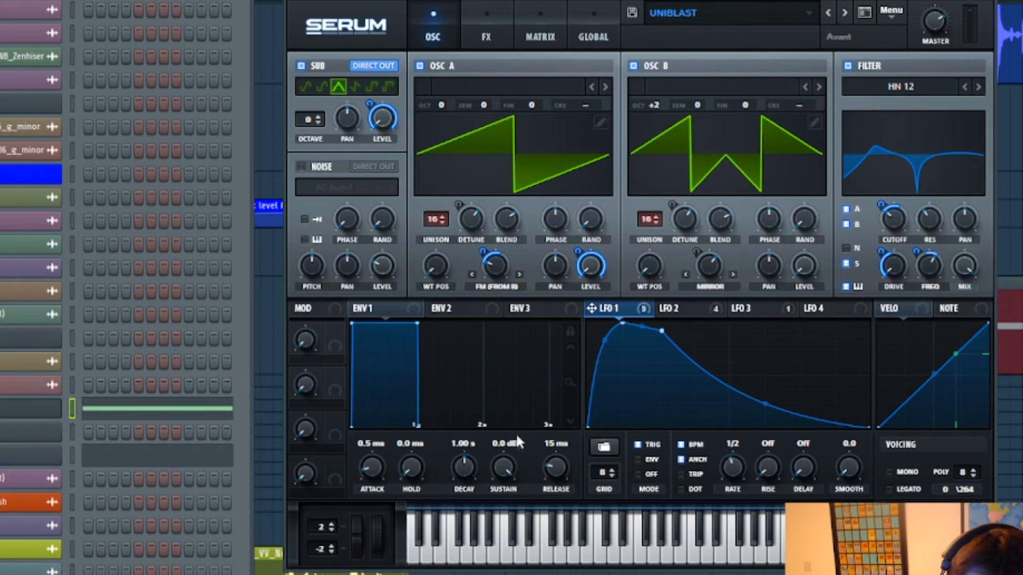
pyautogui.click(484, 43)
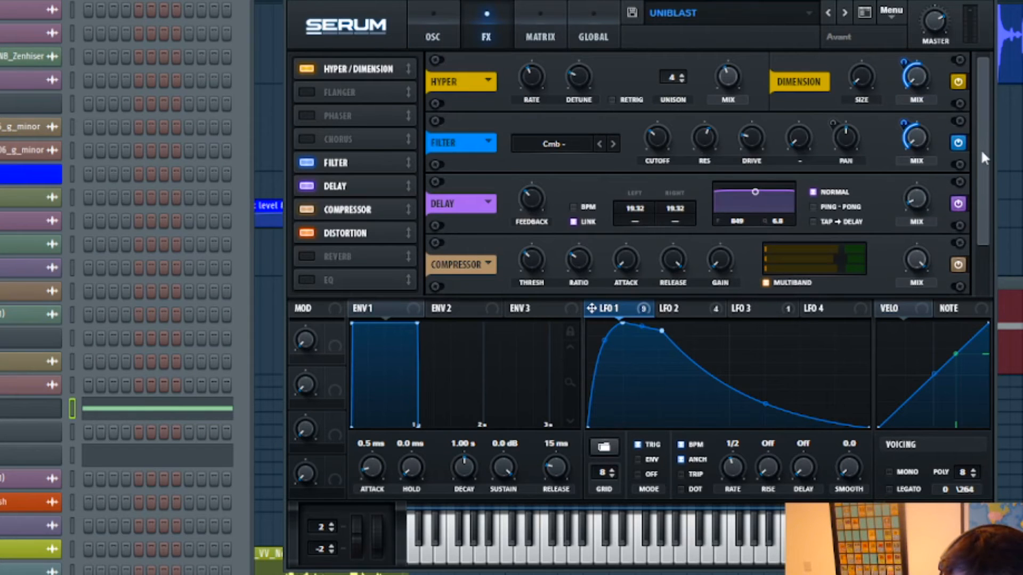
pyautogui.scroll(-2, 983, 160)
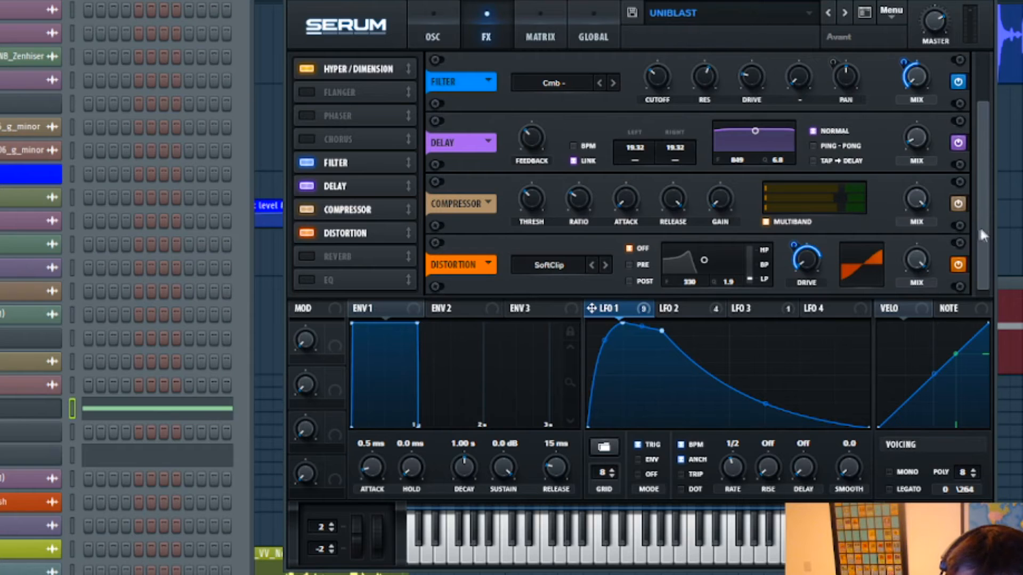
pyautogui.click(544, 37)
pyautogui.moveTo(983, 107); pyautogui.dragTo(999, 155)
pyautogui.scroll(7, 472, 127)
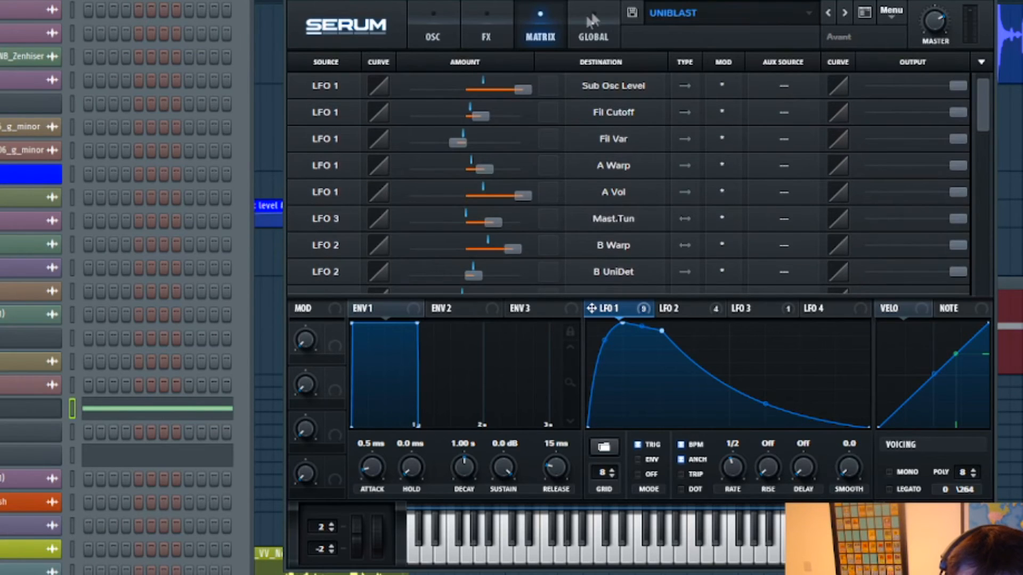
pyautogui.click(593, 24)
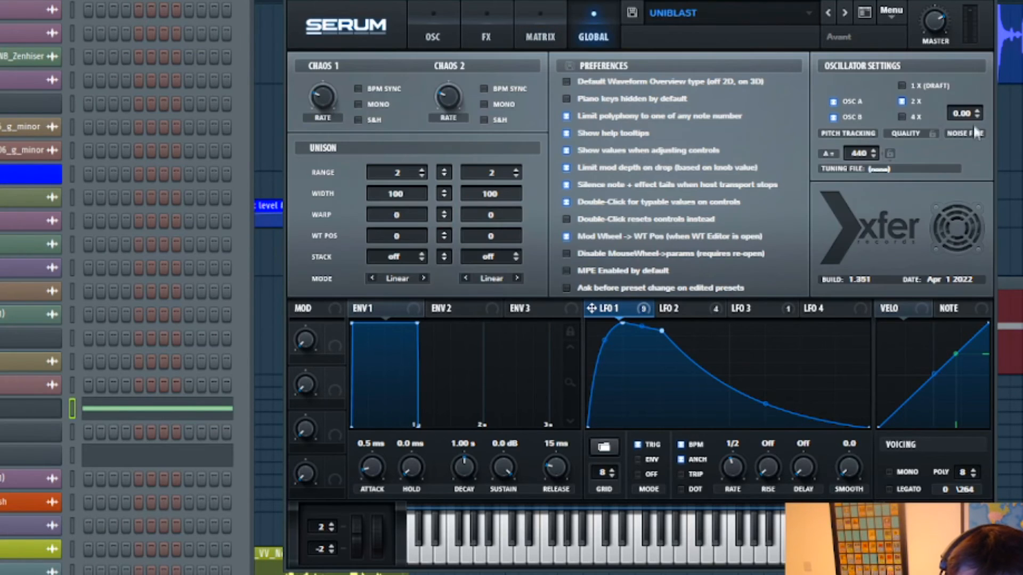
# Play the UNIBLAST bass while examining the curves and modulation targets of LFO 2 and LFO 3
pyautogui.click(449, 29)
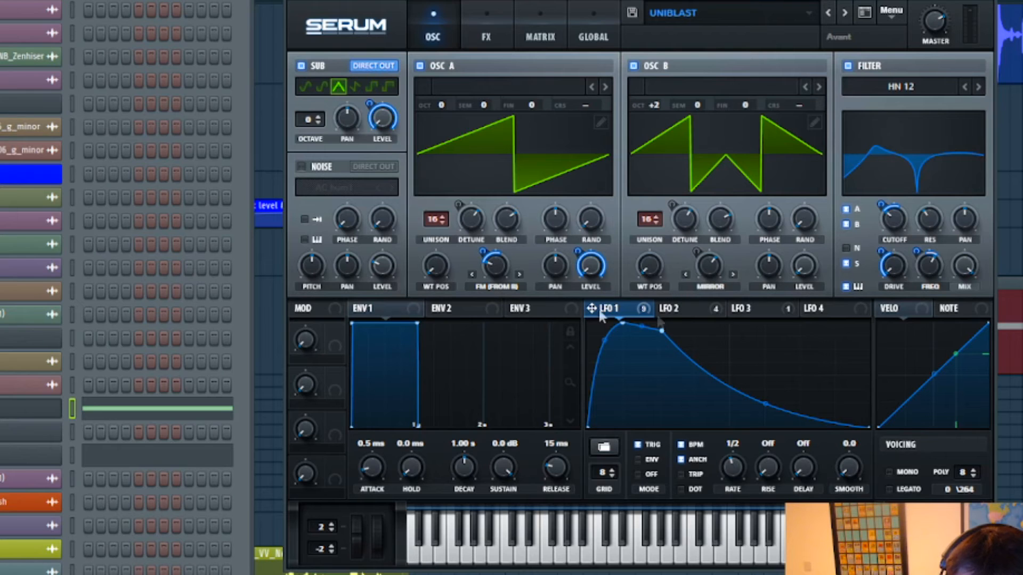
pyautogui.click(713, 308)
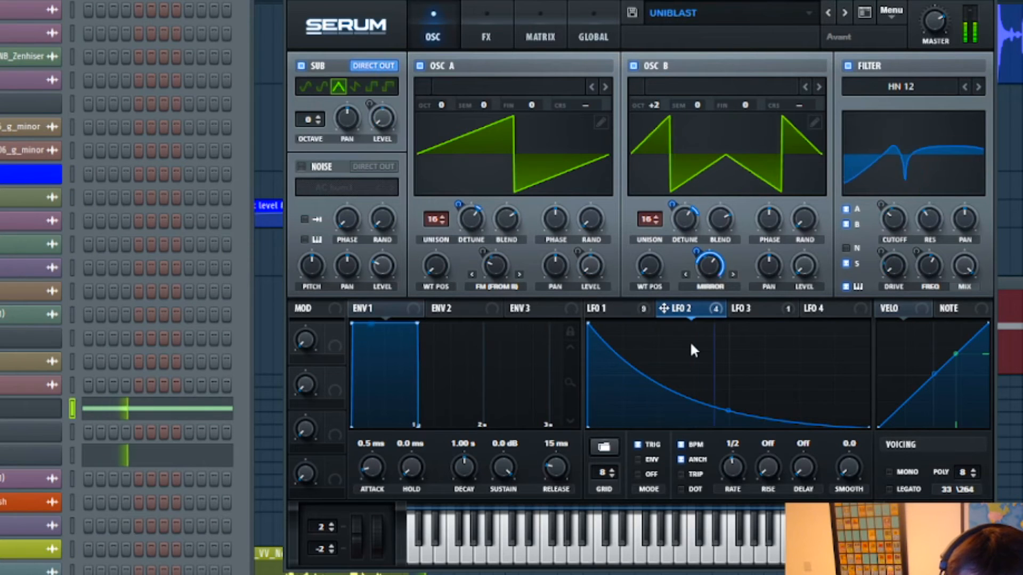
pyautogui.rightClick(733, 420)
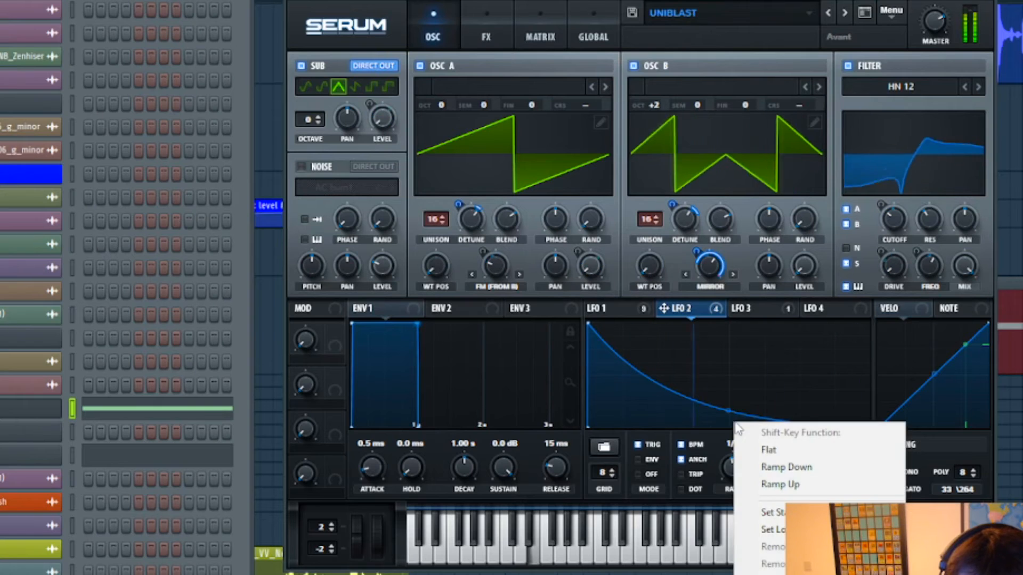
pyautogui.click(640, 375)
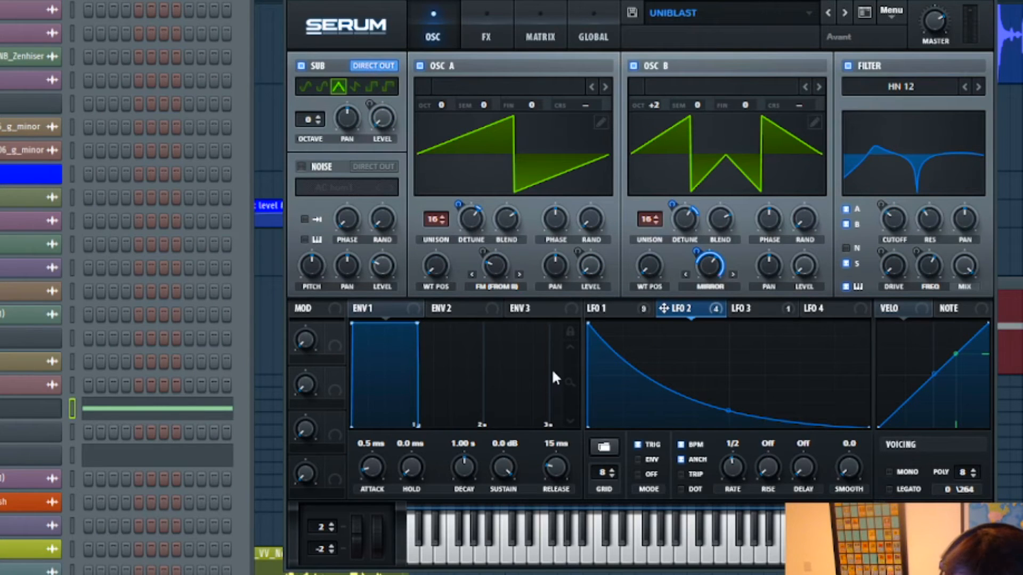
pyautogui.click(768, 312)
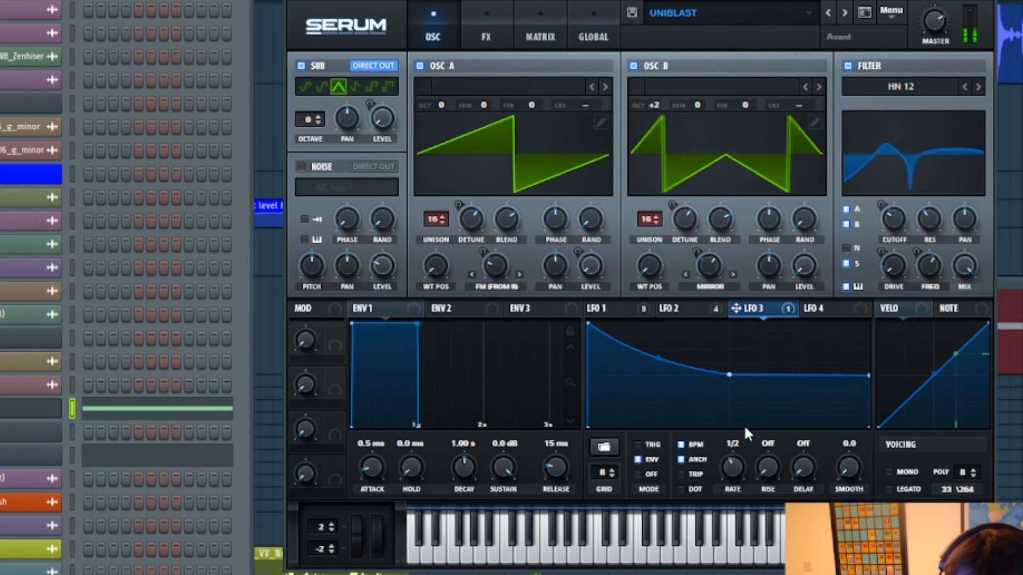
pyautogui.doubleClick(799, 377)
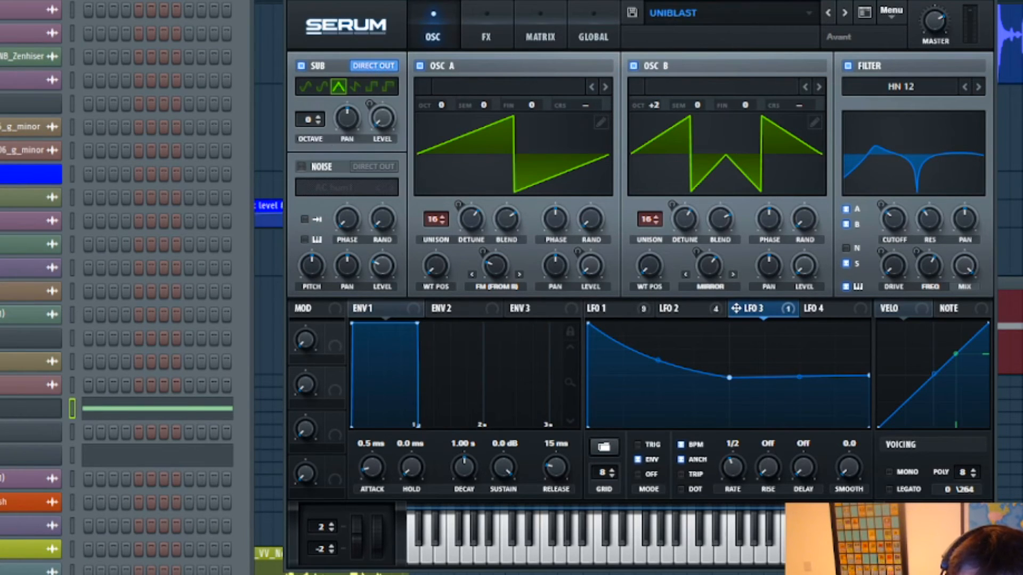
# Review UNIBLAST's effects from filter to distortion and its oscillators once more, and close the synth
pyautogui.click(482, 40)
pyautogui.moveTo(986, 122); pyautogui.dragTo(1018, 159)
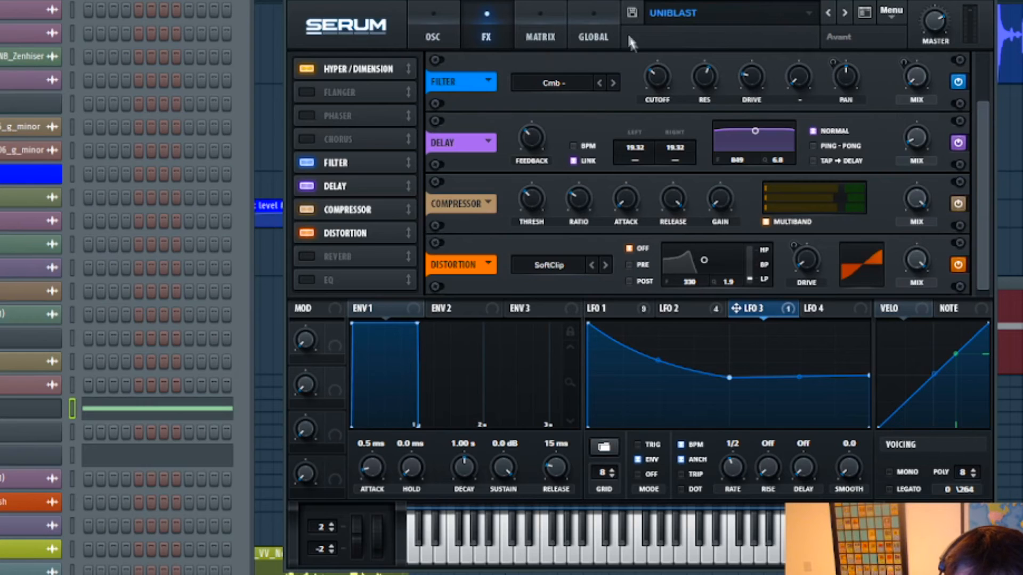
pyautogui.click(455, 19)
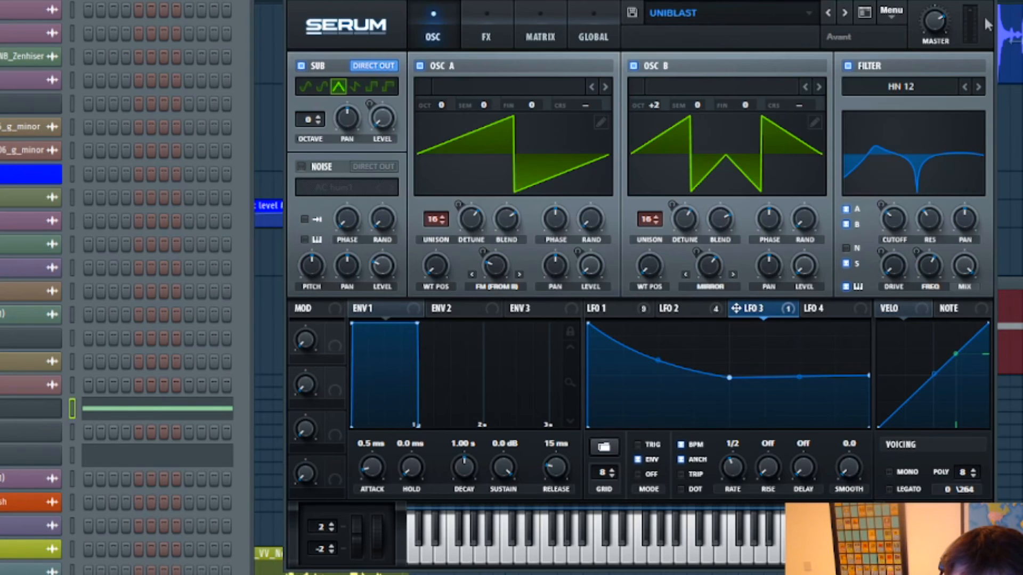
pyautogui.press('Escape')
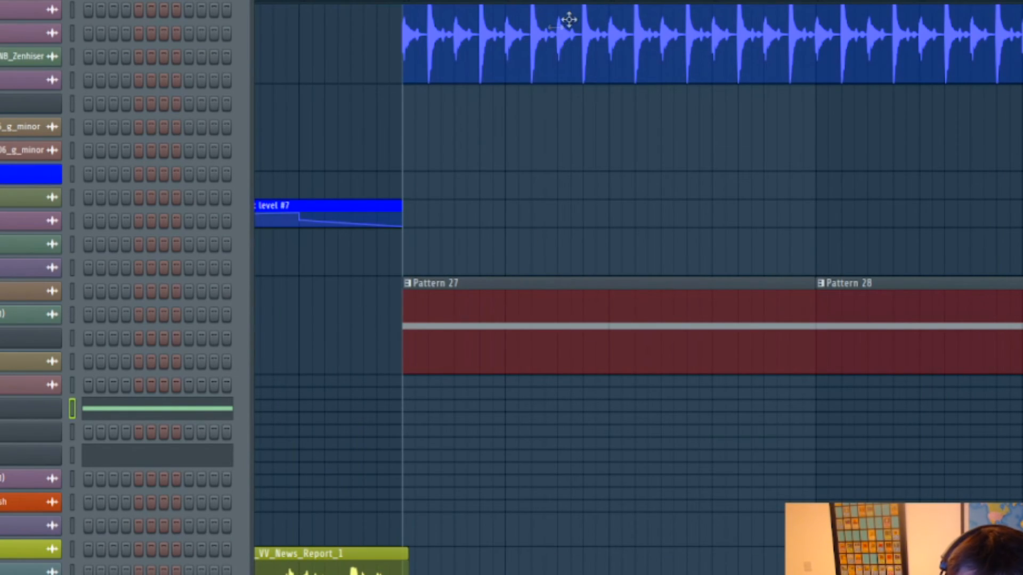
# Play the drop briefly and examine Serum #4's SOUR BASS patch: oscillators, LFO 1 modulation and effects from EQ to distortion
pyautogui.click(611, 2)
pyautogui.press('space')
pyautogui.press('space')
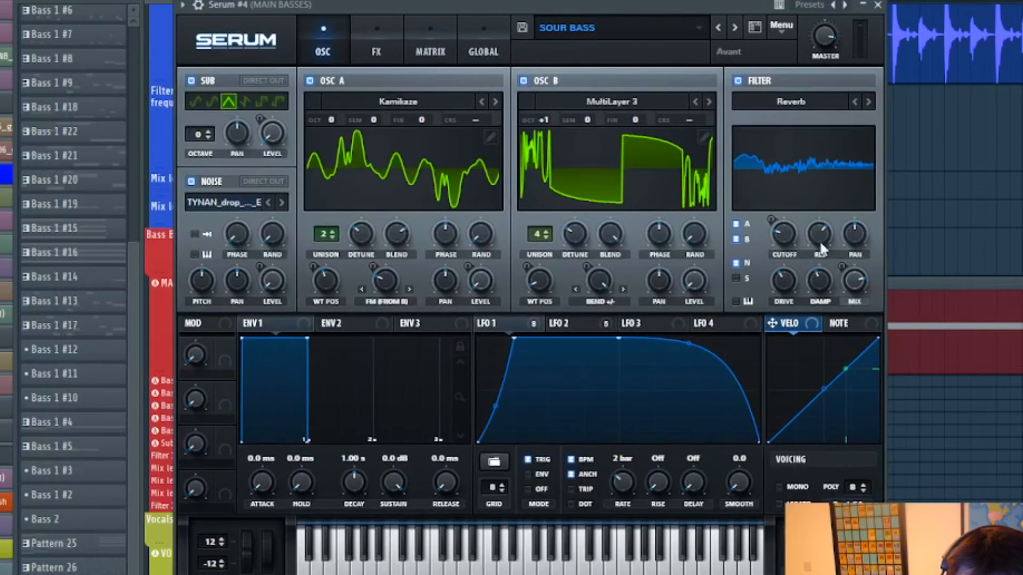
pyautogui.click(495, 323)
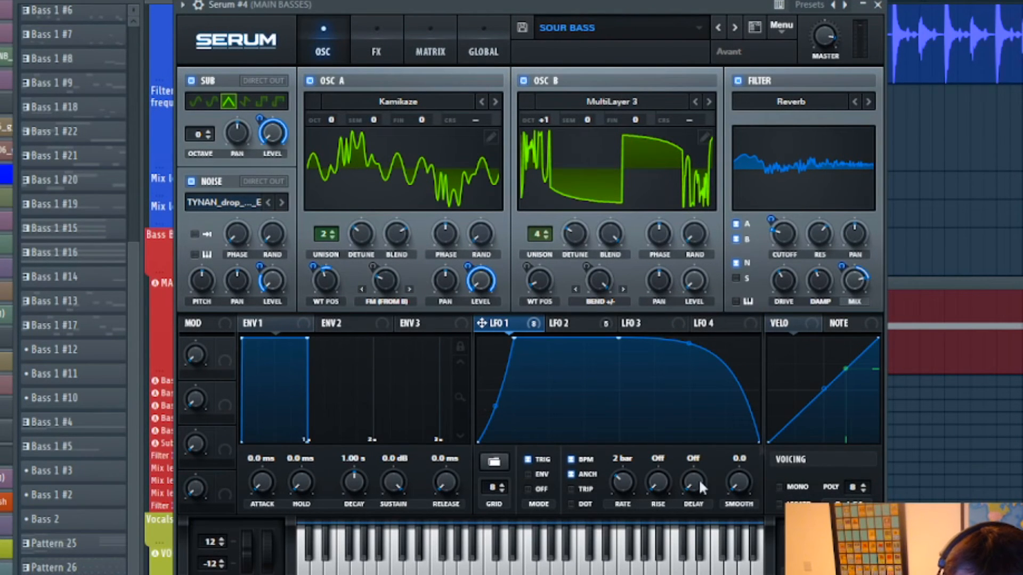
pyautogui.press('space')
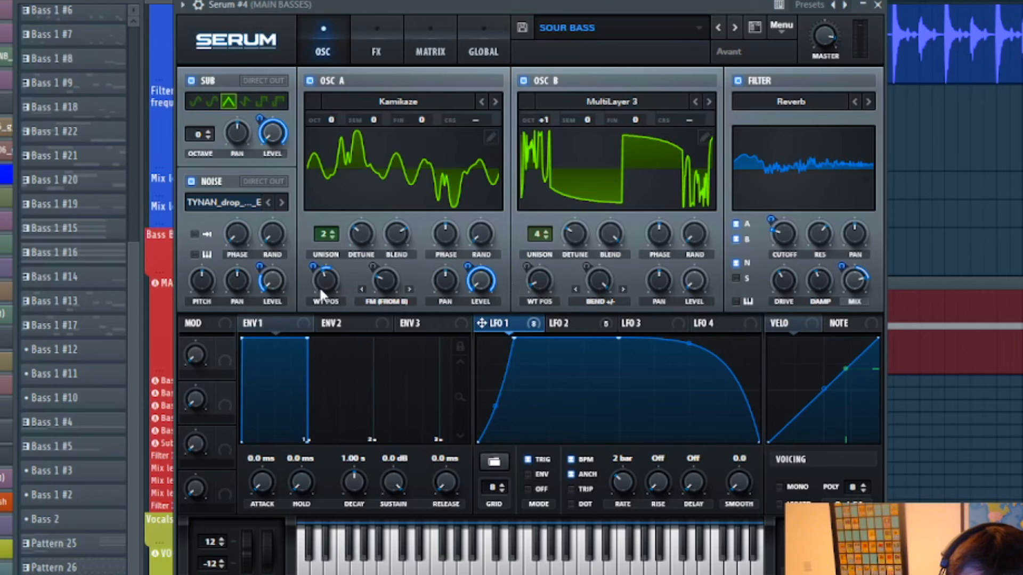
pyautogui.click(376, 53)
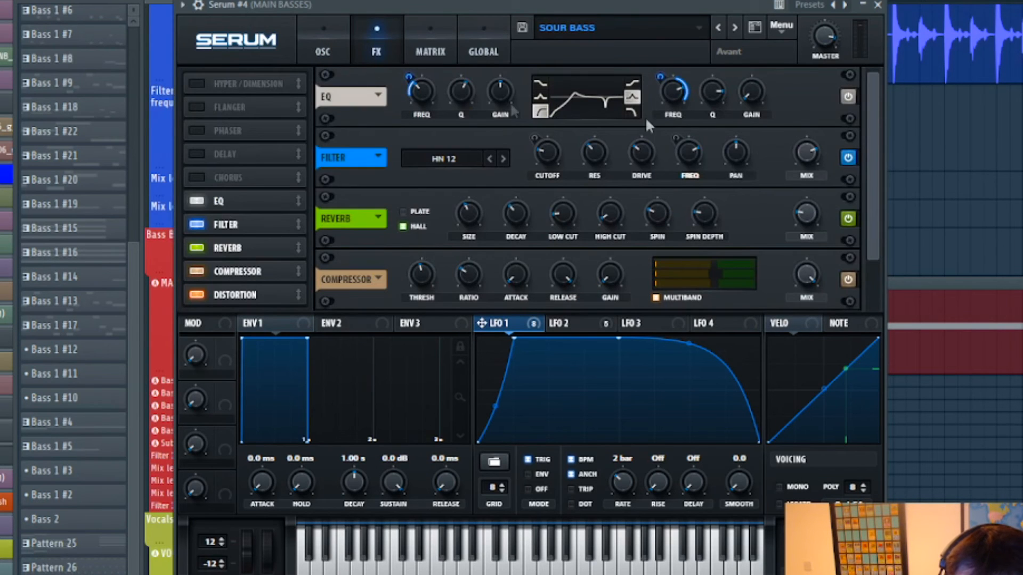
pyautogui.moveTo(871, 121); pyautogui.dragTo(888, 200)
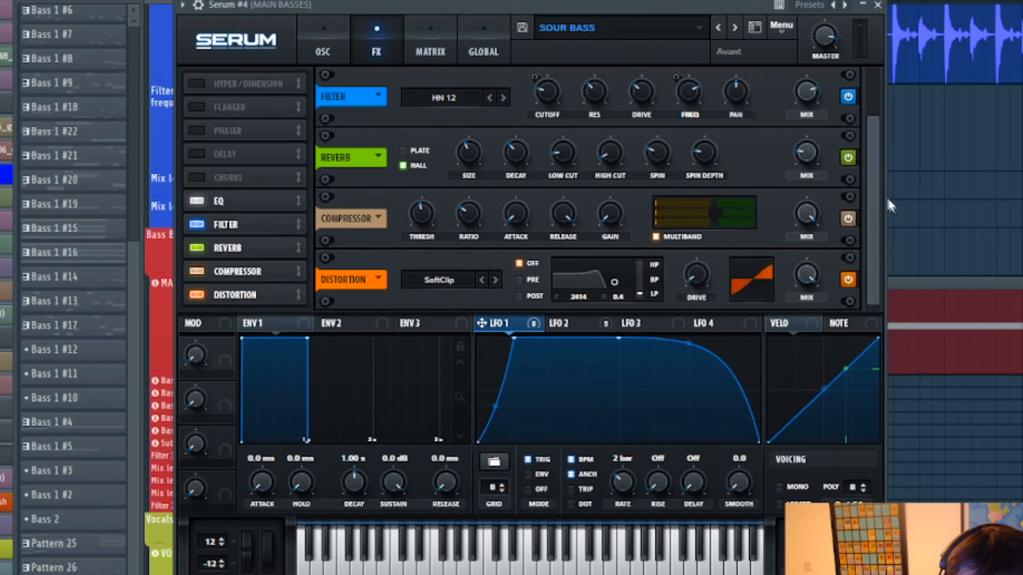
pyautogui.click(331, 51)
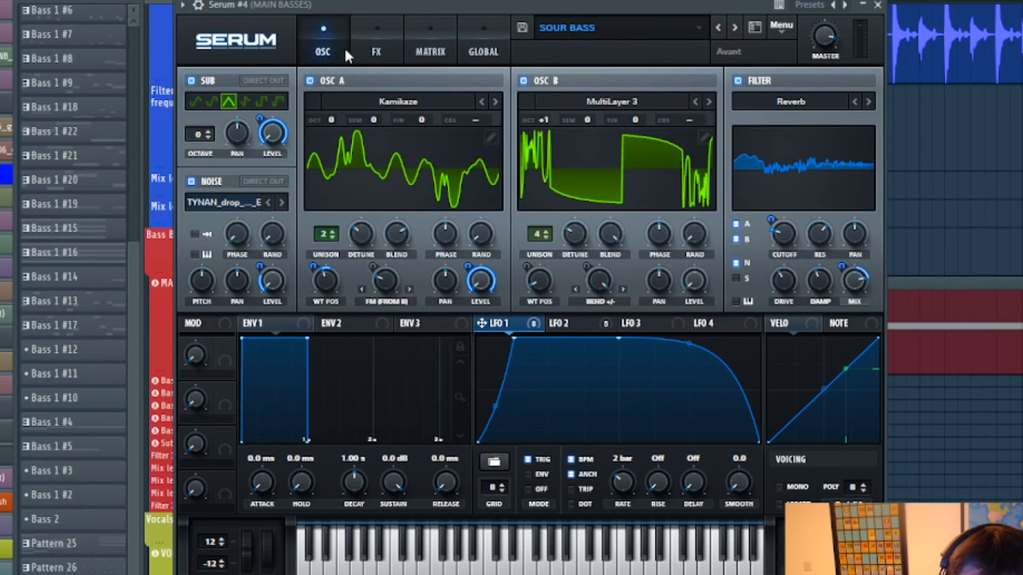
# Activate all destinations of LFO 2 on the SOUR BASS patch and review its oscillators and effects
pyautogui.click(582, 332)
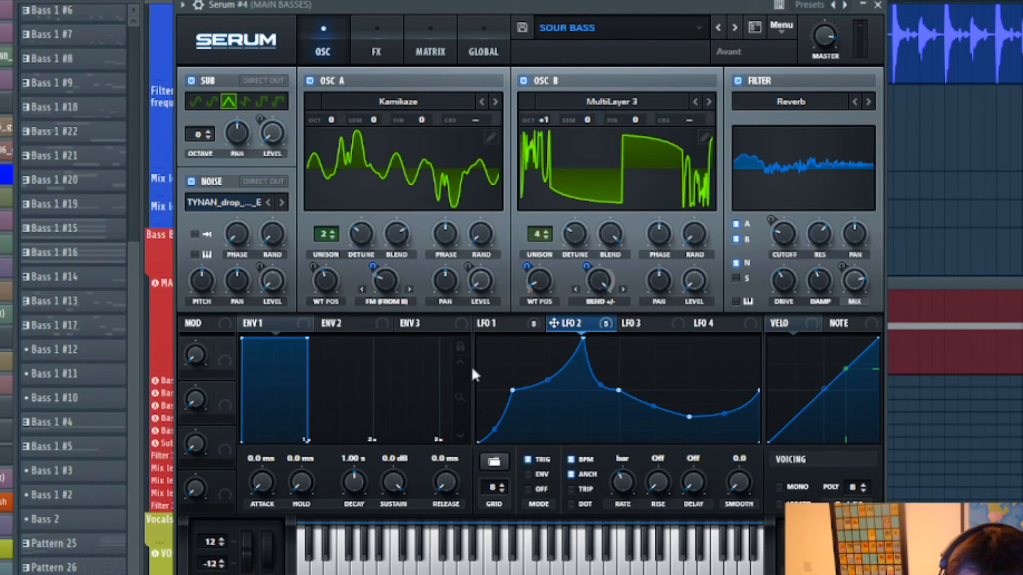
pyautogui.rightClick(582, 333)
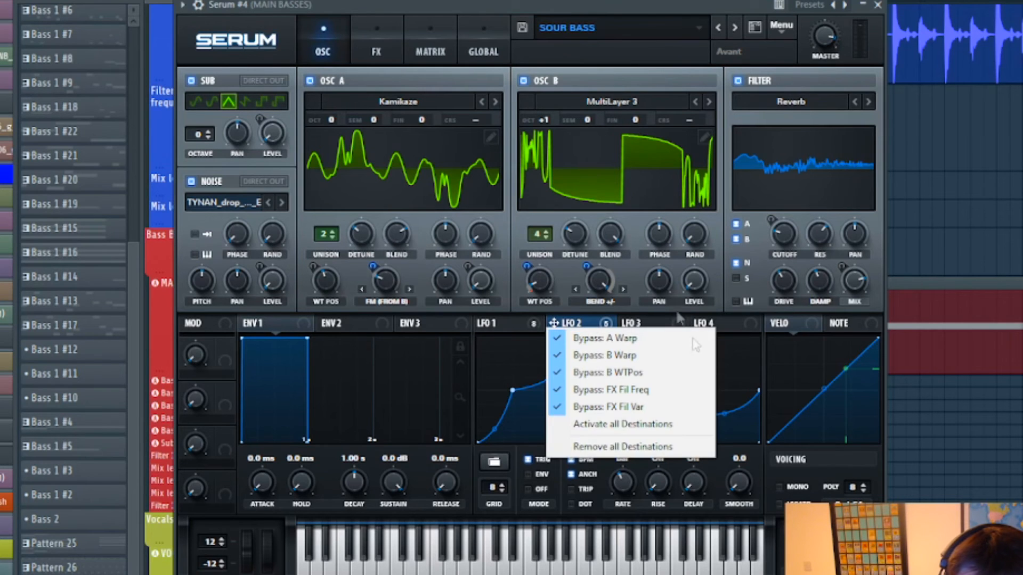
pyautogui.click(594, 424)
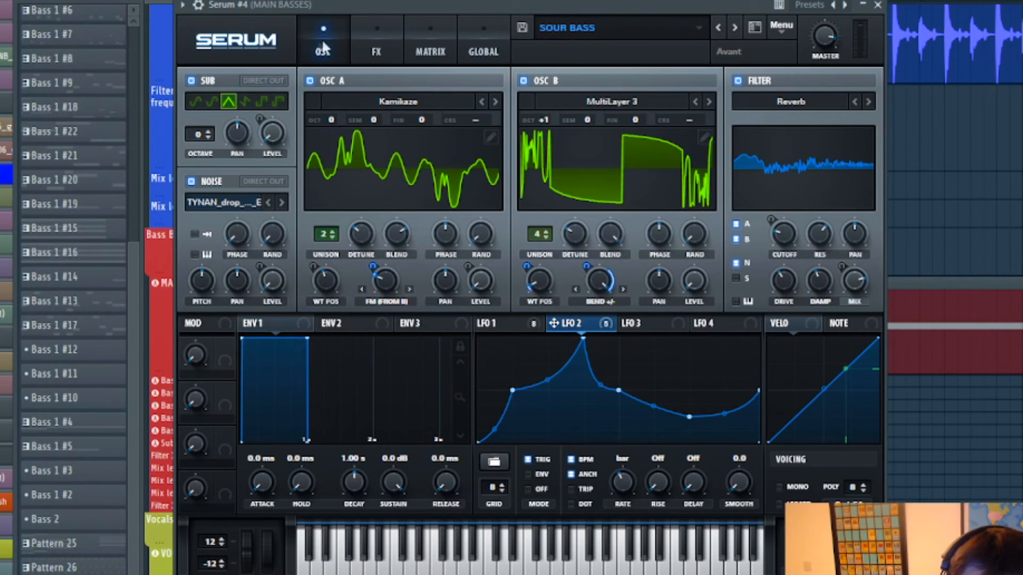
pyautogui.click(376, 48)
pyautogui.click(327, 55)
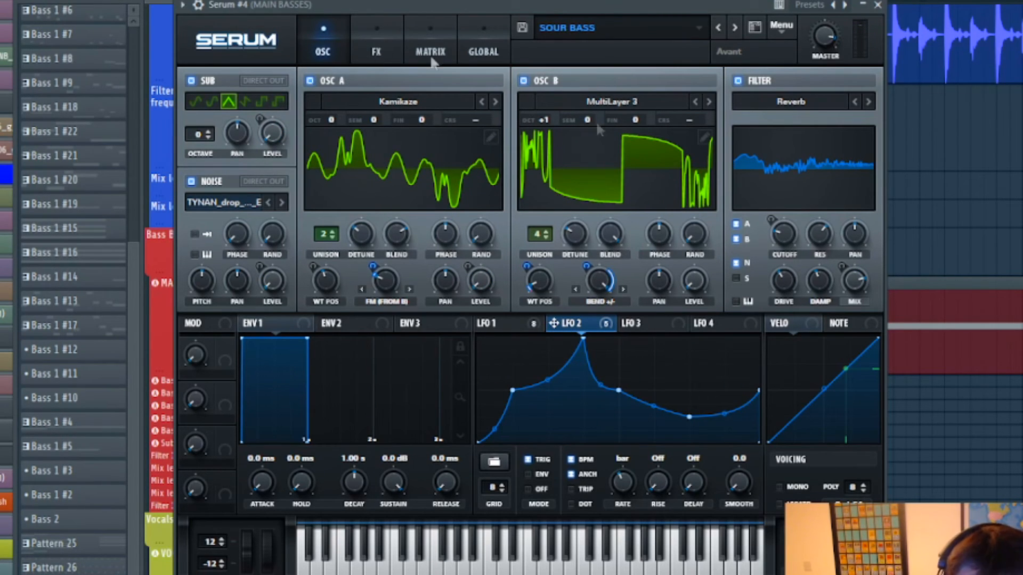
pyautogui.click(382, 46)
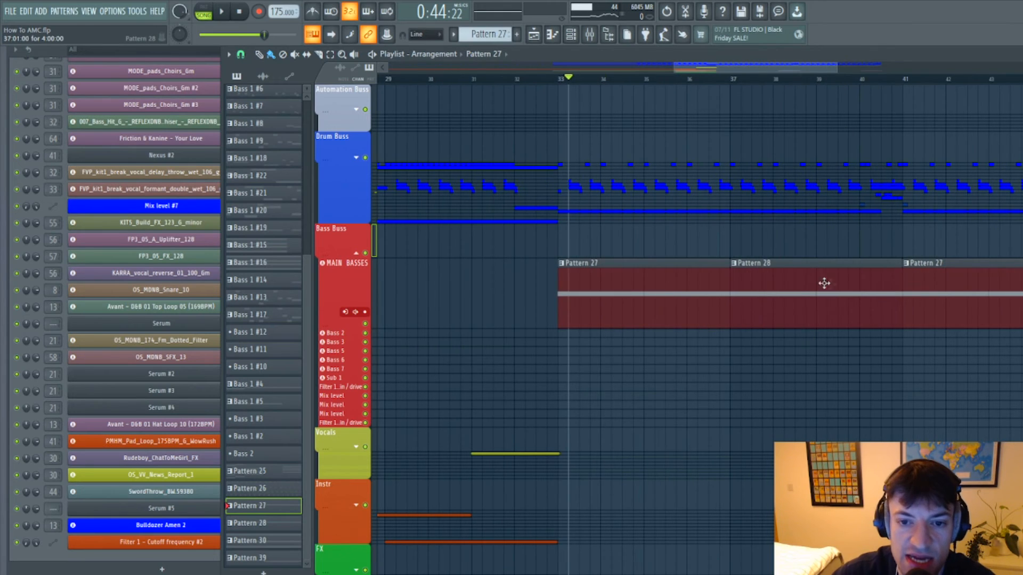
# Open Serum #3's TUNED patch, examine the modulation destinations of LFO 1 and play the Pattern 28 bass briefly
pyautogui.click(184, 392)
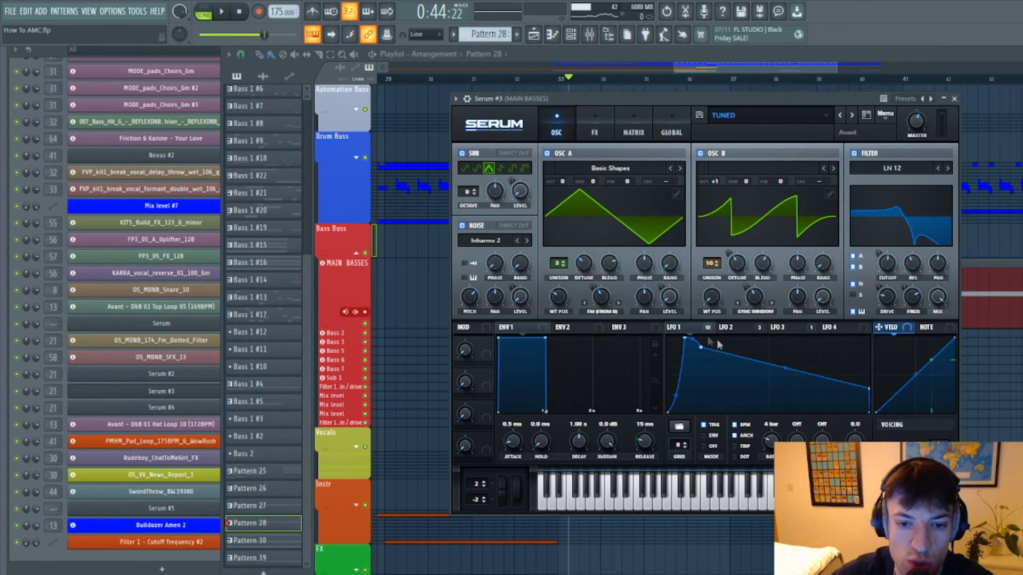
pyautogui.rightClick(670, 327)
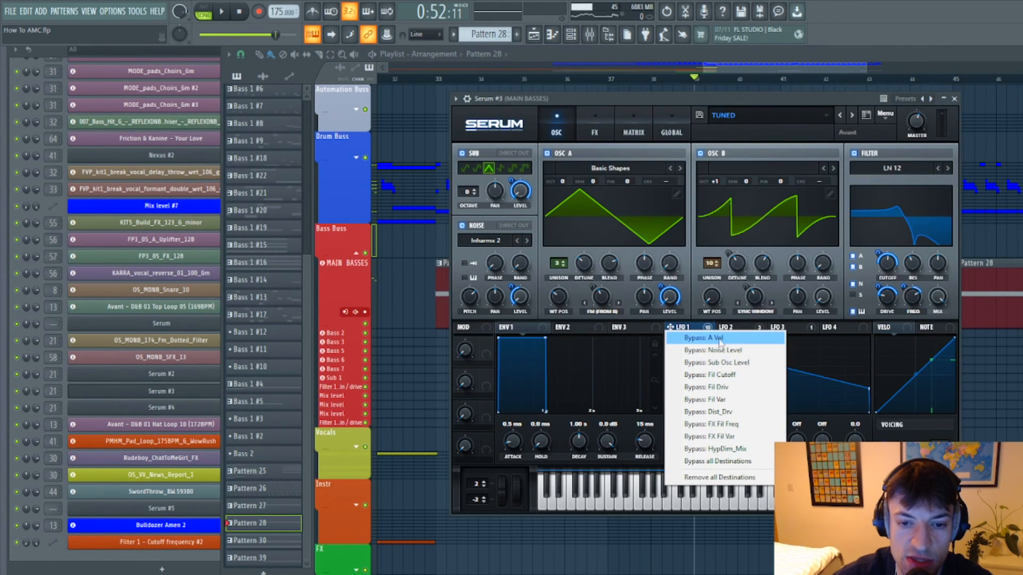
pyautogui.click(693, 330)
pyautogui.press('space')
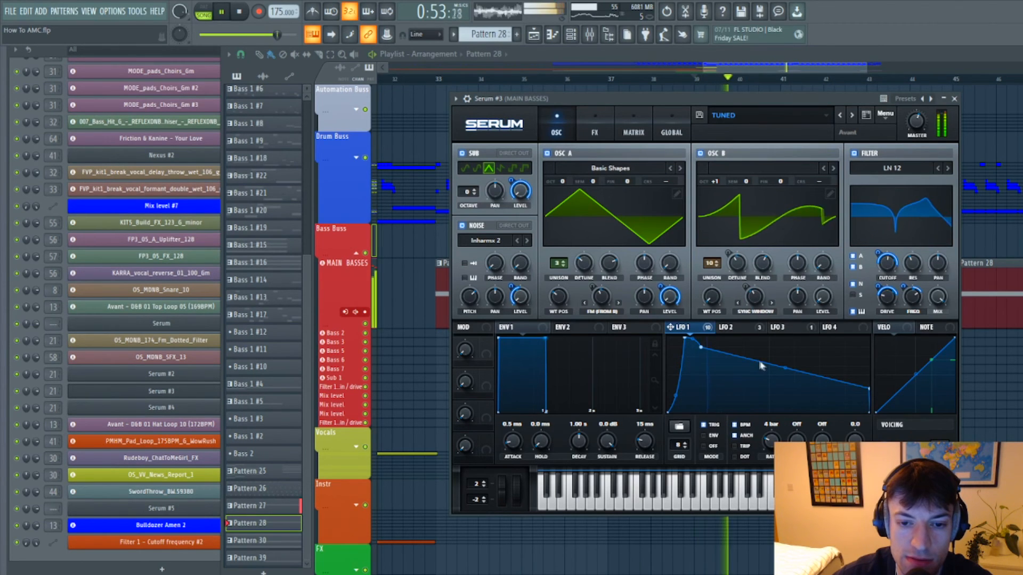
pyautogui.press('space')
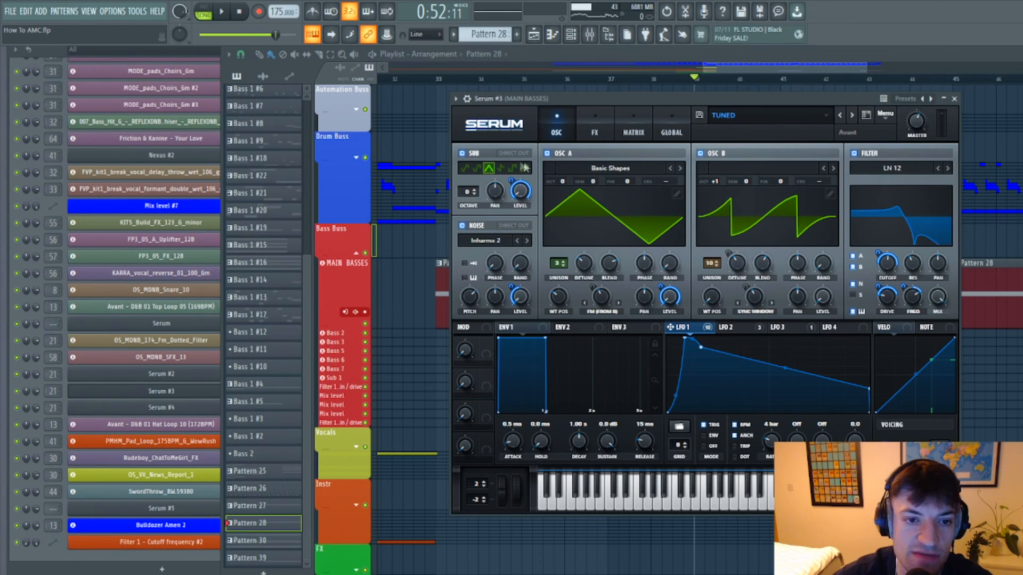
# Review the TUNED patch's effects from hyper/dimension to compressor, and examine the LFO 2 curve and LFO 3's curve and destinations
pyautogui.click(594, 129)
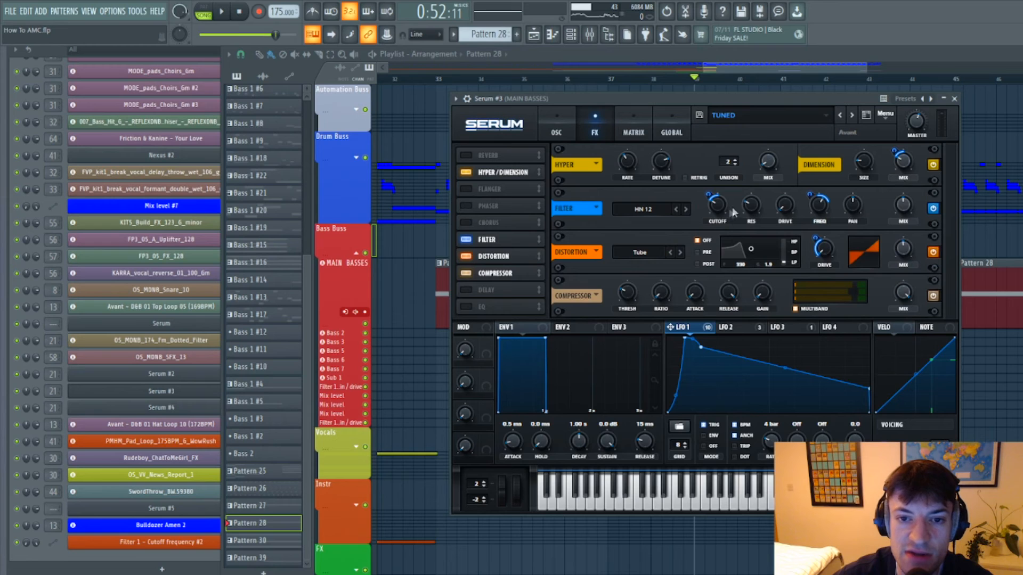
pyautogui.click(564, 136)
pyautogui.click(727, 326)
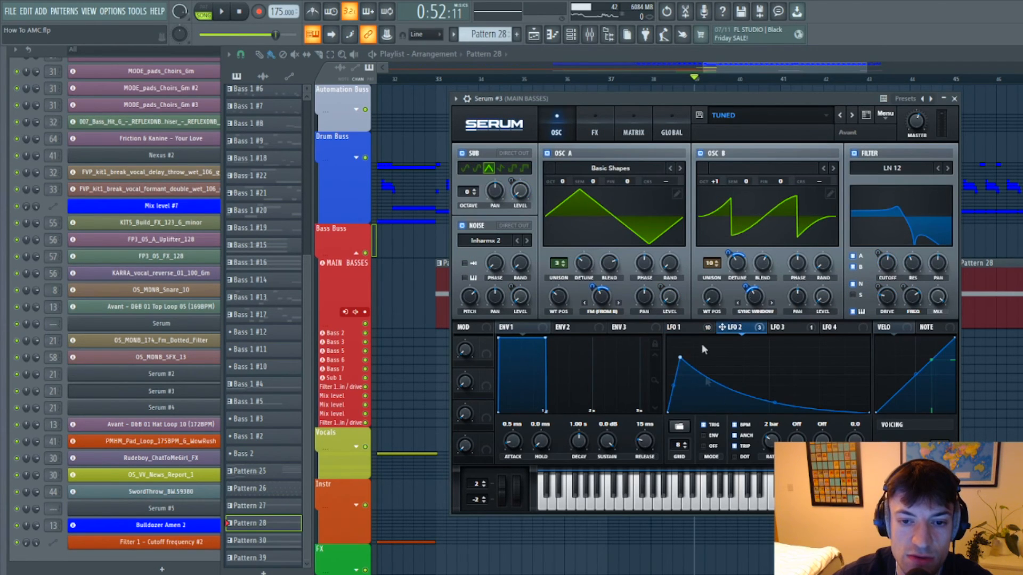
pyautogui.click(785, 331)
pyautogui.rightClick(780, 329)
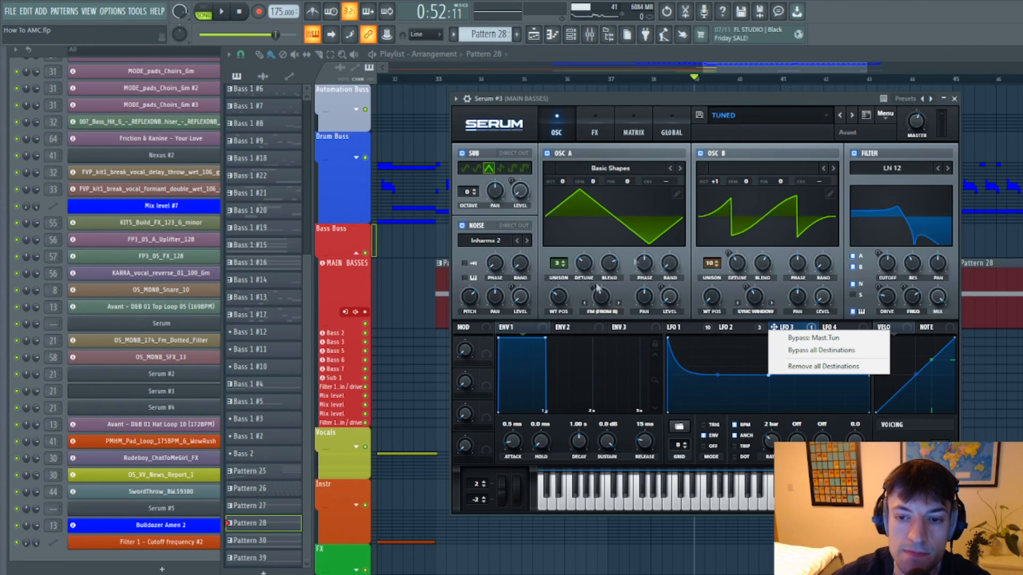
pyautogui.click(808, 339)
# Try LFO 3's middle curve point well above and slightly below the centre line, playing the bass to compare the tuning
pyautogui.press('space')
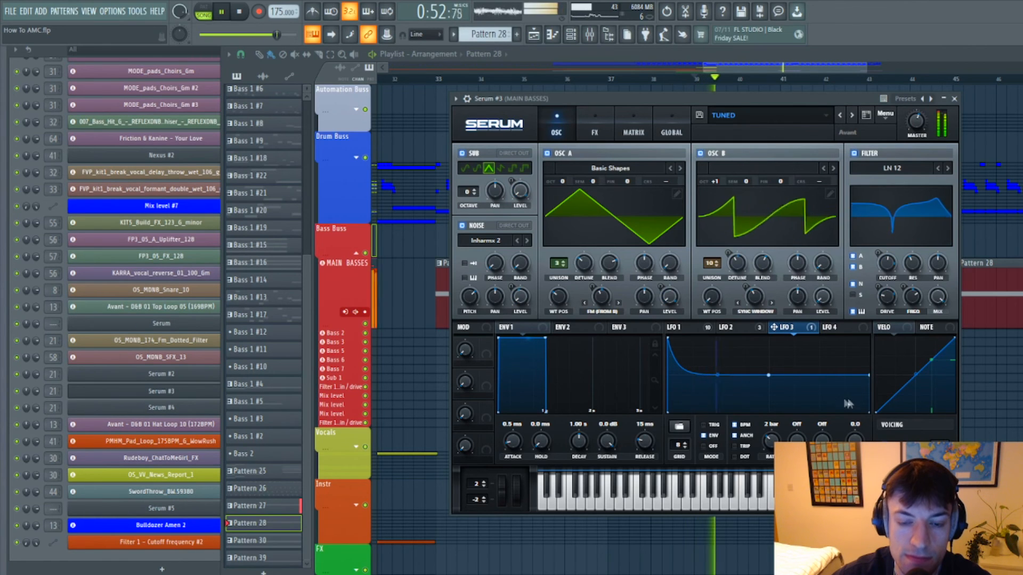
pyautogui.moveTo(768, 375); pyautogui.dragTo(769, 344)
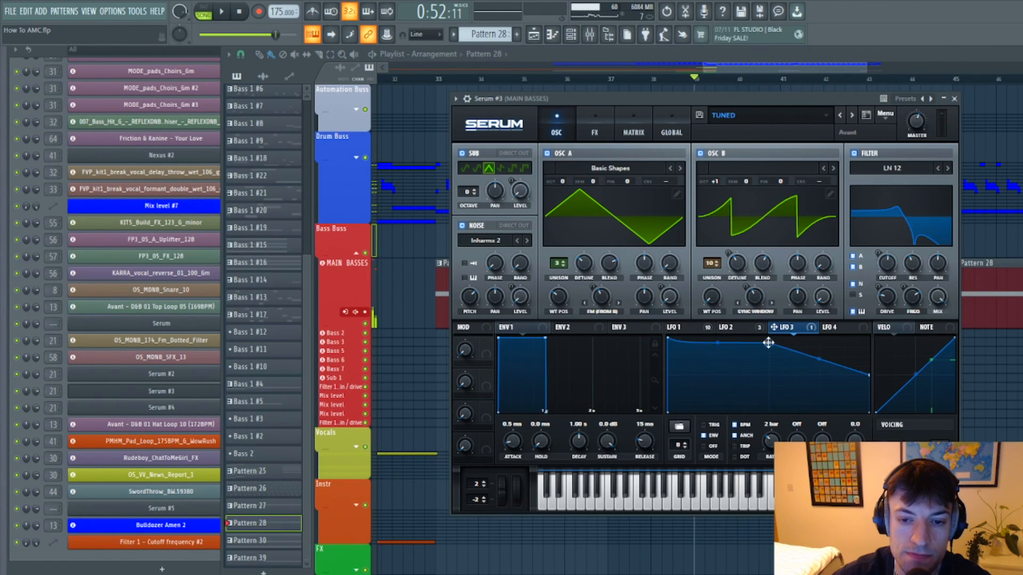
pyautogui.press('space')
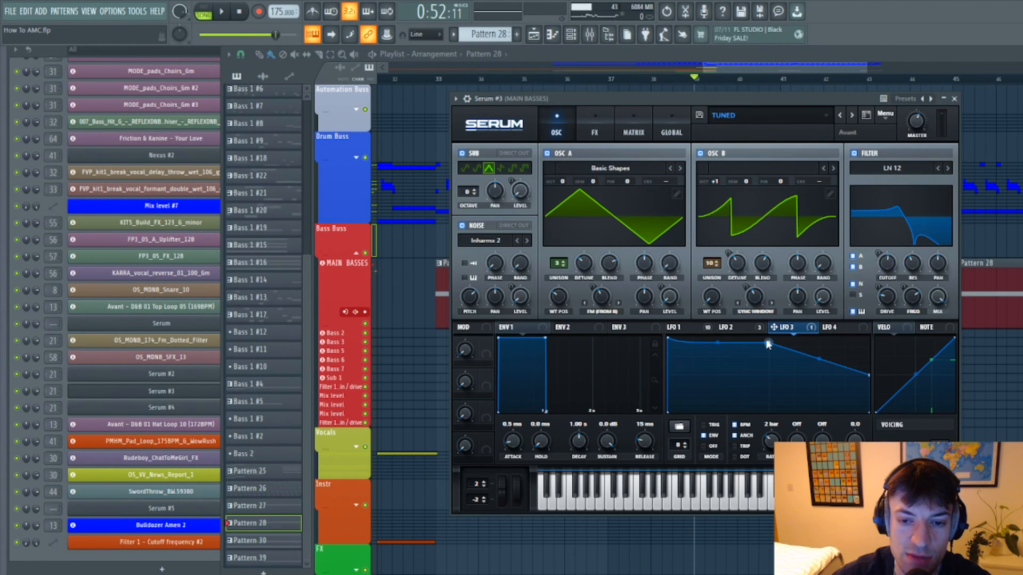
pyautogui.moveTo(769, 344); pyautogui.dragTo(768, 378)
pyautogui.press('space')
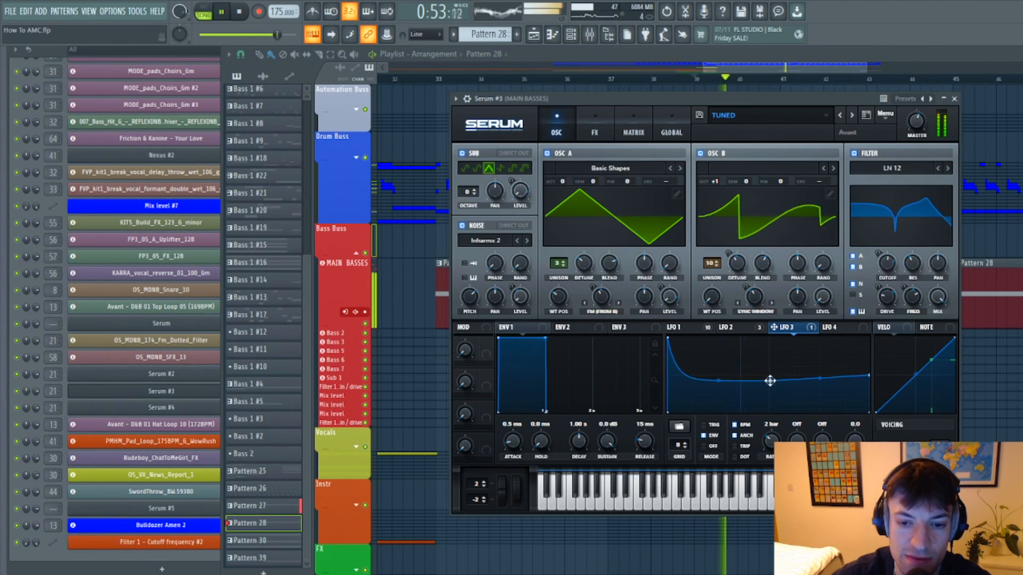
# Fine-tune LFO 3's middle curve point to just above the centre line, playing the bass to check its pitch
pyautogui.moveTo(767, 378)
pyautogui.mouseDown()
pyautogui.moveTo(772, 399)
pyautogui.moveTo(768, 372)
pyautogui.mouseUp()
pyautogui.press('space')
pyautogui.press('space')
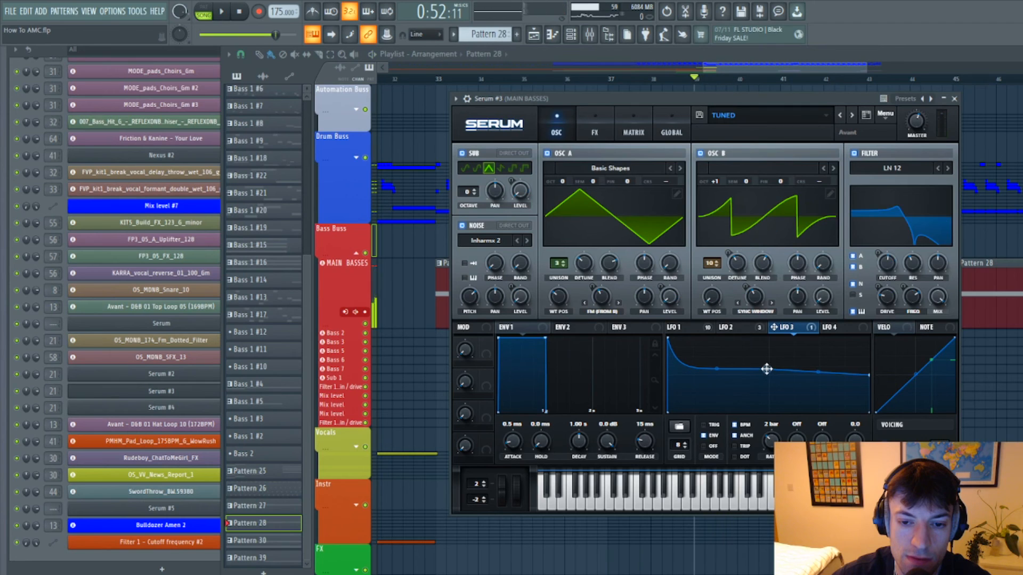
pyautogui.moveTo(767, 370)
pyautogui.mouseDown()
pyautogui.moveTo(767, 358)
pyautogui.moveTo(776, 385)
pyautogui.moveTo(769, 366)
pyautogui.moveTo(782, 365)
pyautogui.moveTo(768, 372)
pyautogui.mouseUp()
pyautogui.press('space')
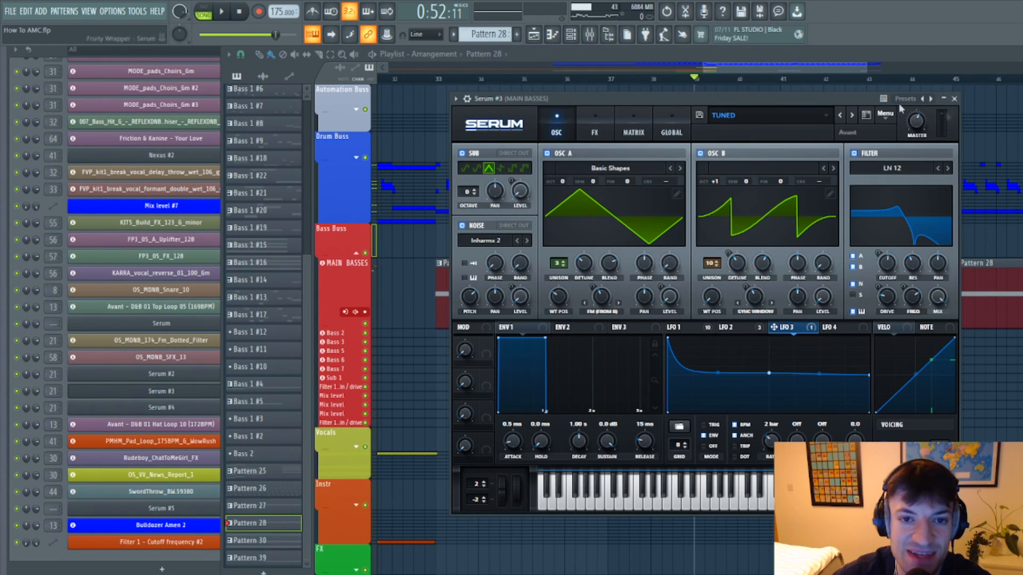